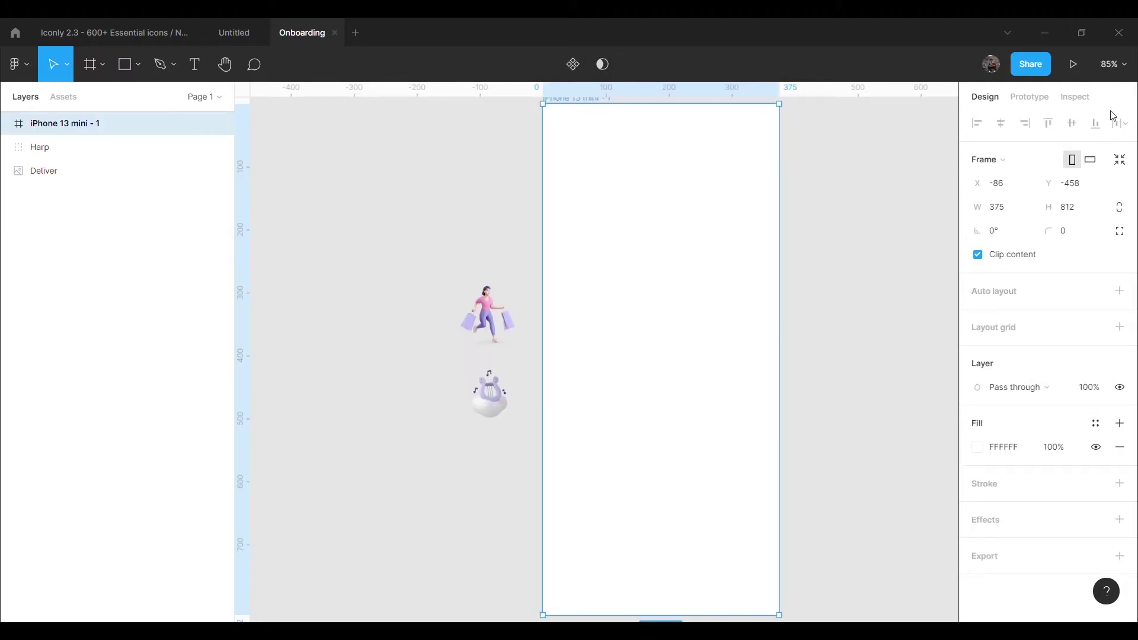
# Step: Round the iPhone 13 mini frame's corners with a radius of 40
pyautogui.click(1114, 64)
pyautogui.write('6')
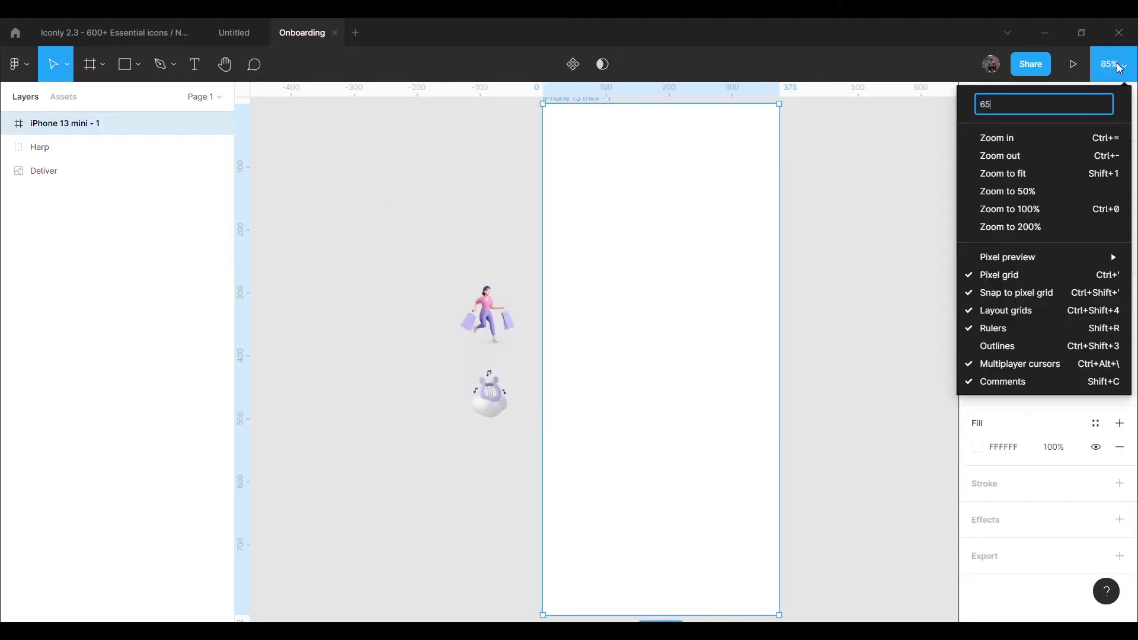
pyautogui.write('5')
pyautogui.press('Return')
pyautogui.click(1097, 236)
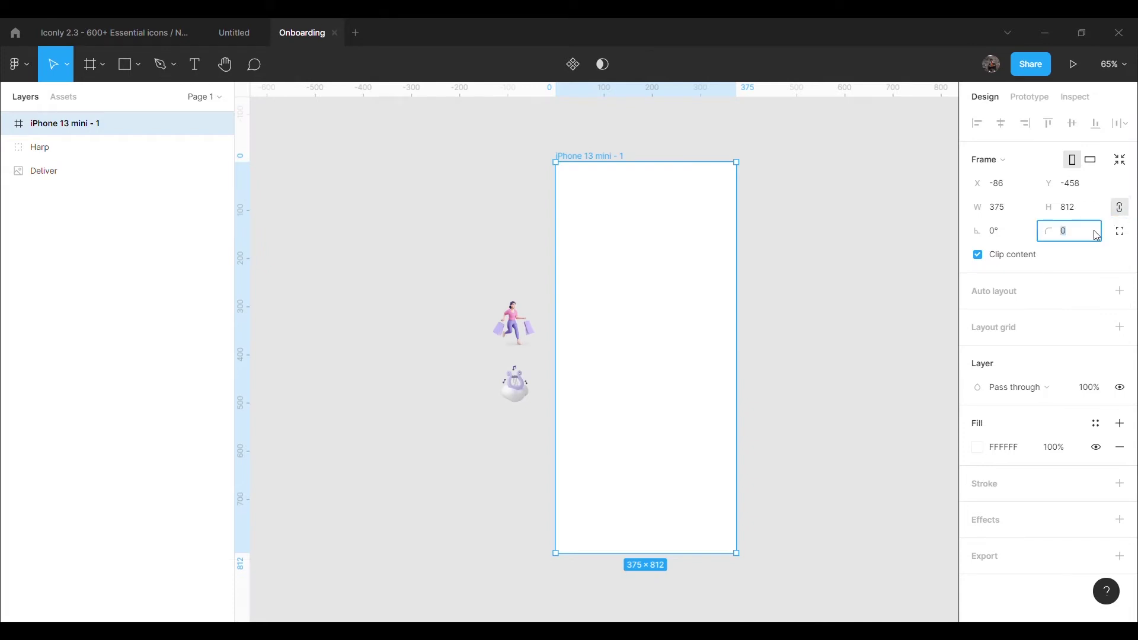
pyautogui.write('40')
pyautogui.press('Return')
pyautogui.click(753, 430)
# Step: Add vertical guides inside the phone frame at 30 and 345 as side margins
pyautogui.moveTo(251, 488); pyautogui.dragTo(581, 493)
pyautogui.press('Right')
pyautogui.press('Right')
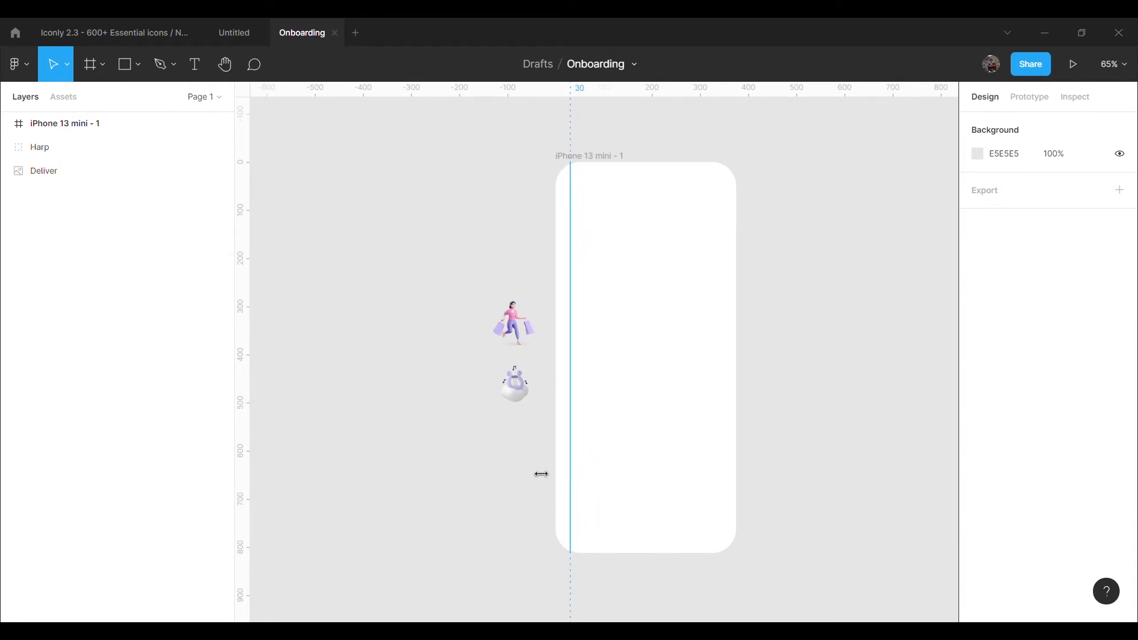
pyautogui.moveTo(253, 503); pyautogui.dragTo(734, 531)
pyautogui.press('Left')
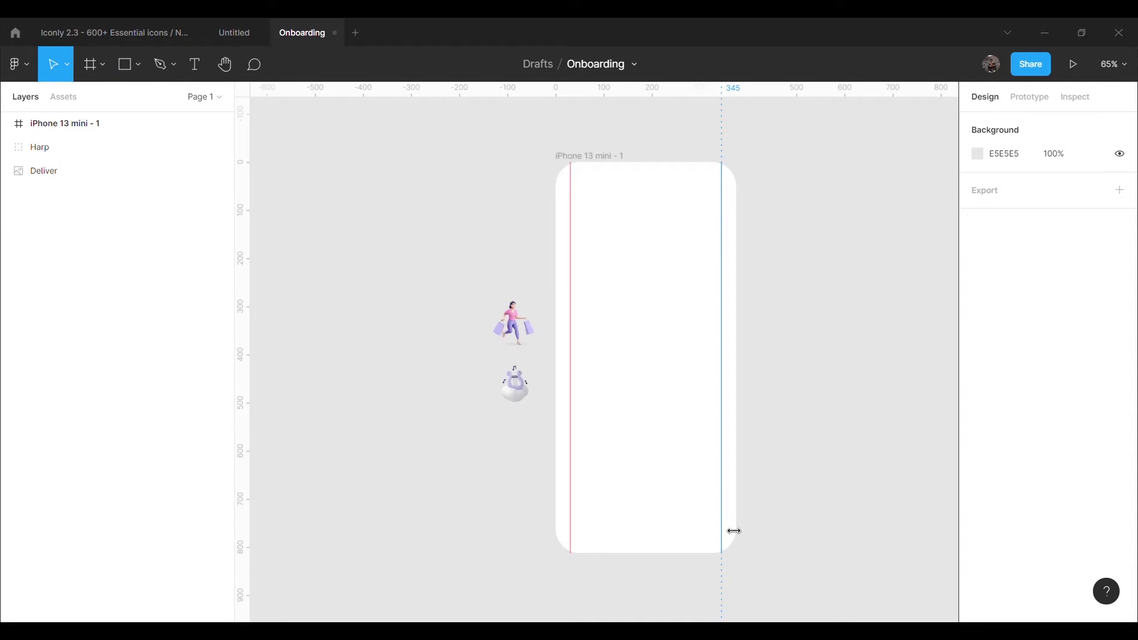
# Step: Move the shopping woman illustration into the phone frame's upper half and enlarge it to fill most of the width between the guides
pyautogui.hscroll(5, 882, 479)
pyautogui.click(404, 325)
pyautogui.moveTo(404, 325); pyautogui.dragTo(522, 322)
pyautogui.click(668, 381)
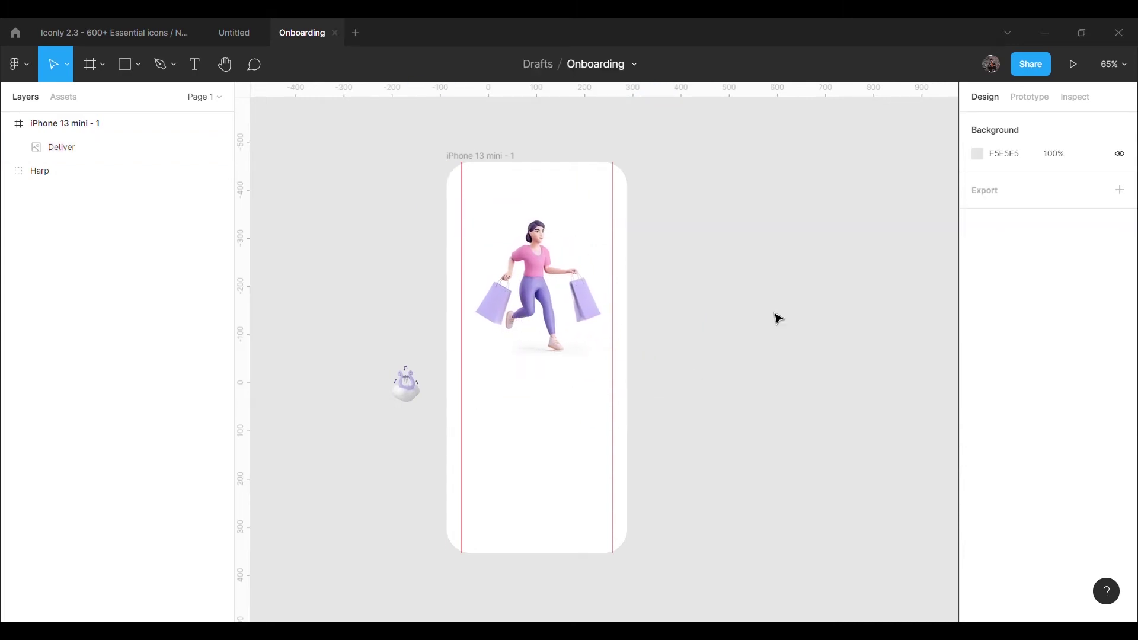
# Step: Add the heading text "Style With Confidence" beside the phone frame at font size 25
pyautogui.click(196, 64)
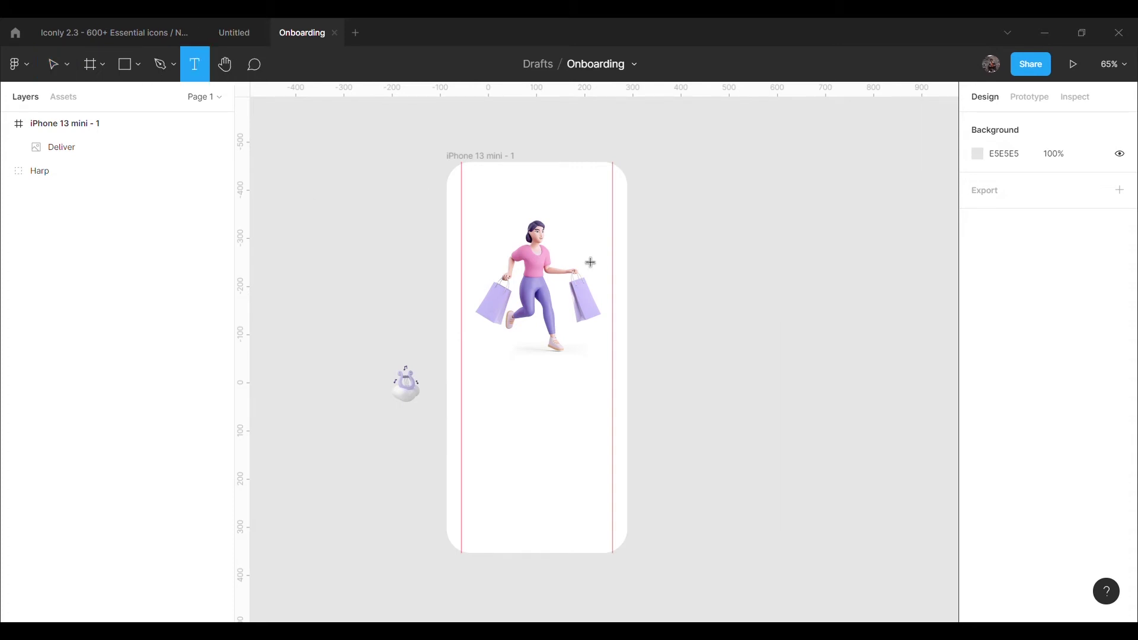
pyautogui.click(690, 300)
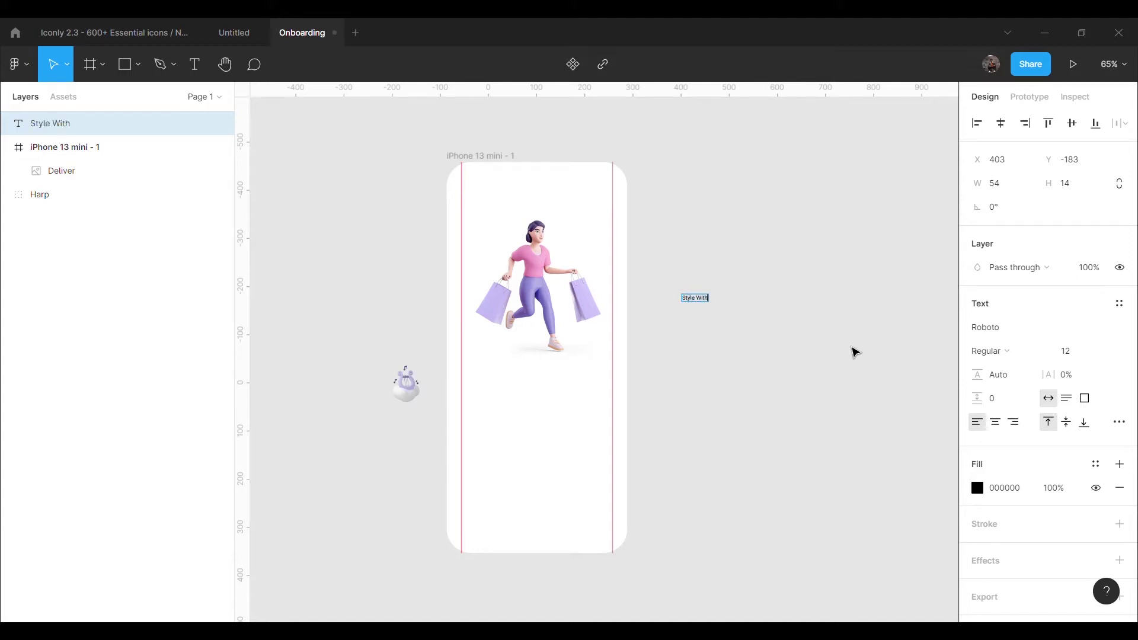
pyautogui.write('Style With Confidence')
pyautogui.press('Escape')
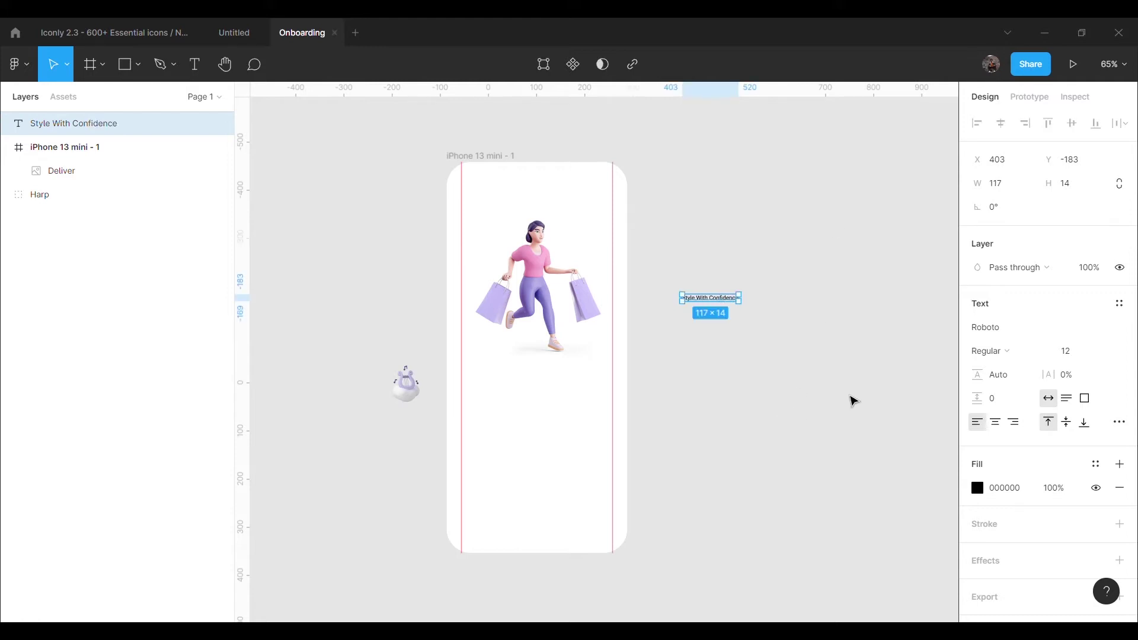
pyautogui.click(1076, 361)
pyautogui.write('25')
pyautogui.press('Return')
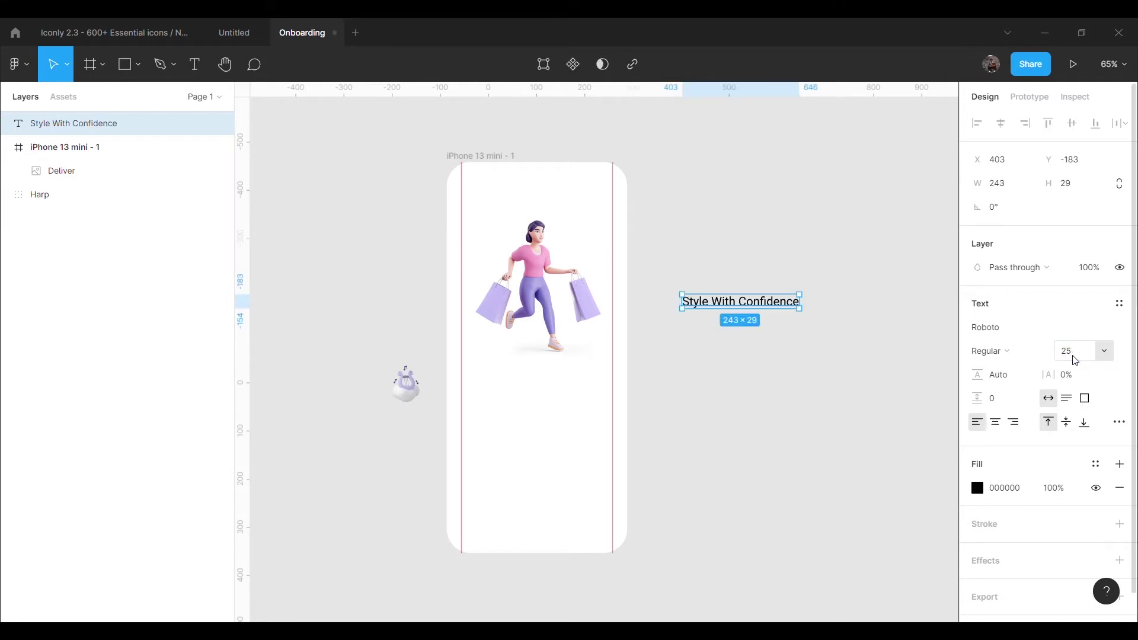
# Step: Set the heading's font to Galano Grotesque in Medium weight
pyautogui.click(1005, 332)
pyautogui.write('Gala')
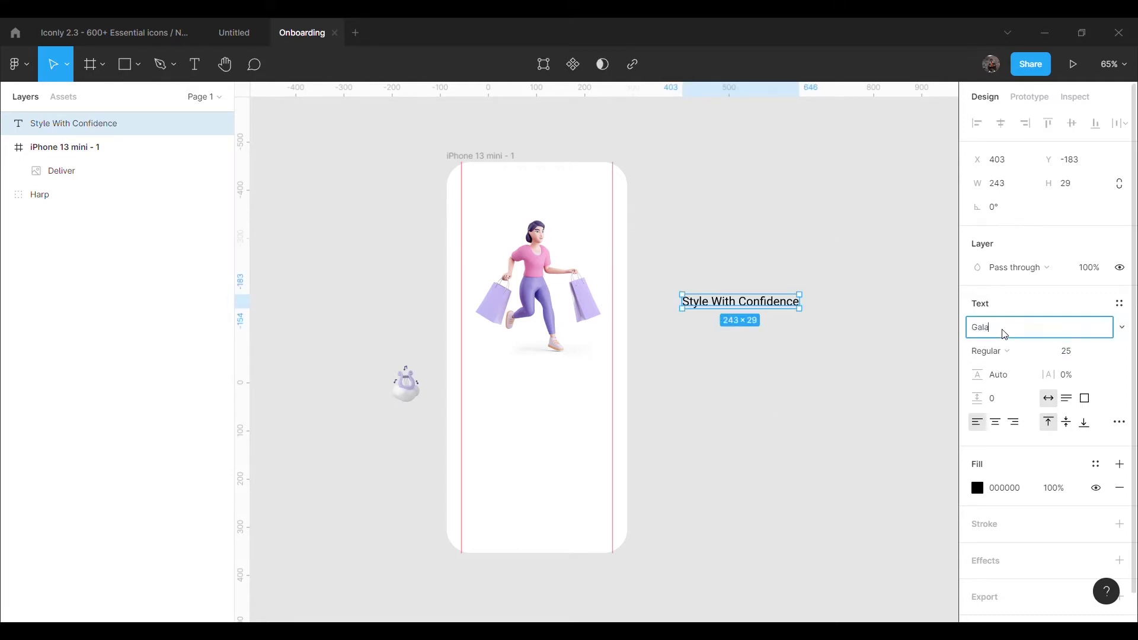
pyautogui.click(719, 320)
pyautogui.click(735, 303)
pyautogui.click(1004, 330)
pyautogui.write('galano')
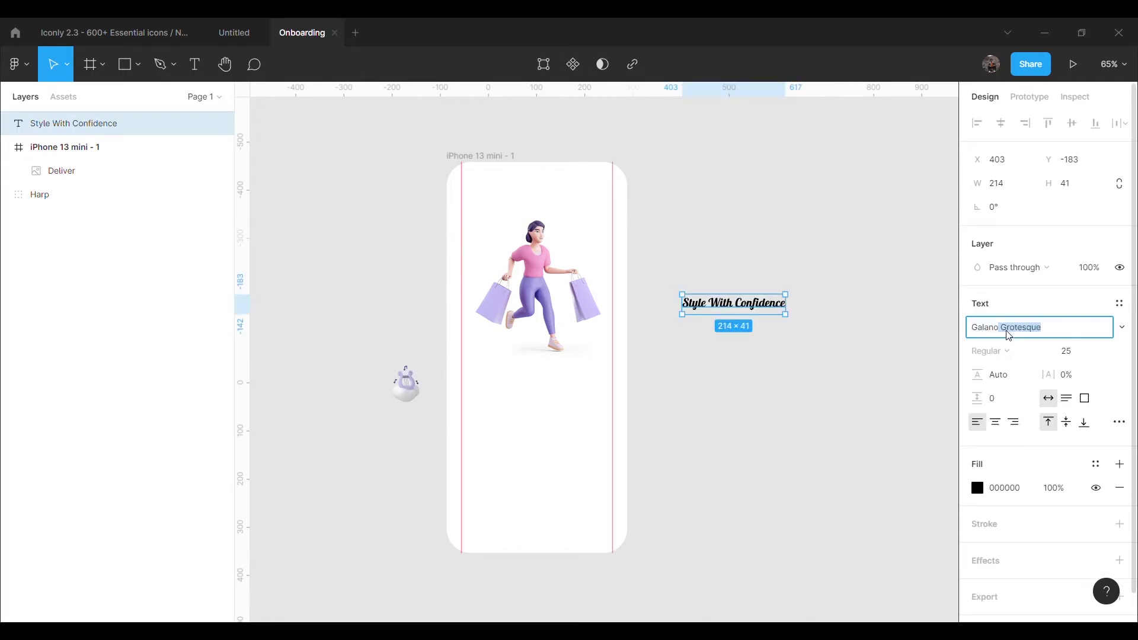
pyautogui.press('Return')
pyautogui.click(989, 351)
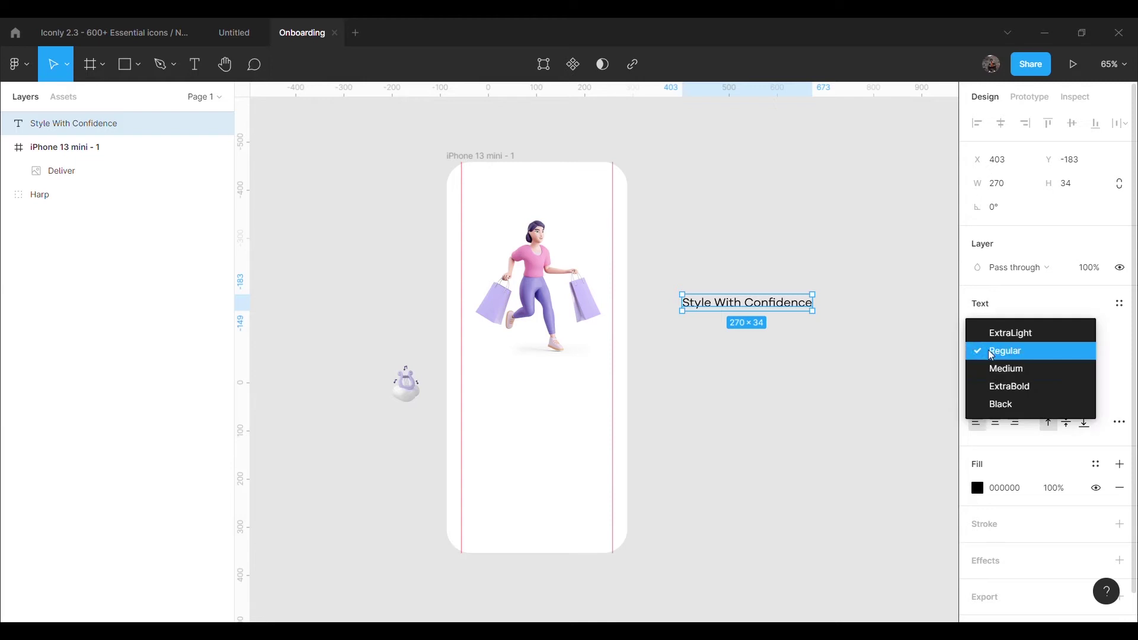
pyautogui.click(1003, 368)
# Step: Move the heading into the phone frame, centred horizontally just below the illustration
pyautogui.click(861, 409)
pyautogui.moveTo(794, 303); pyautogui.dragTo(584, 381)
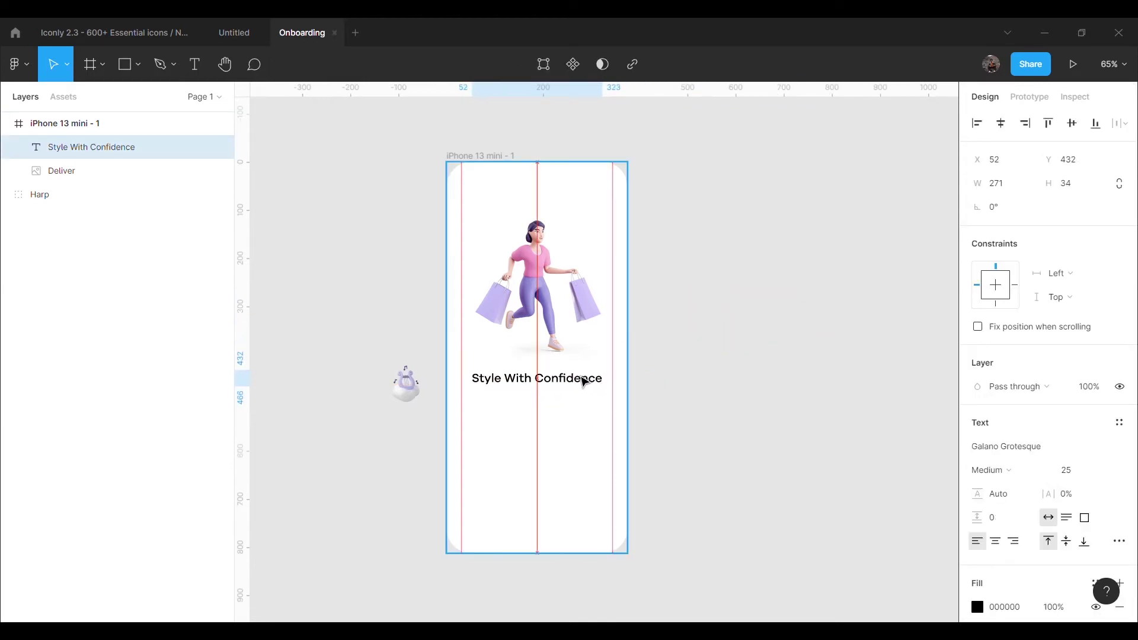
pyautogui.click(689, 376)
# Step: Add the tagline "It's Not About The Brand, It's About The Style" and move it into the phone frame below the heading
pyautogui.click(194, 67)
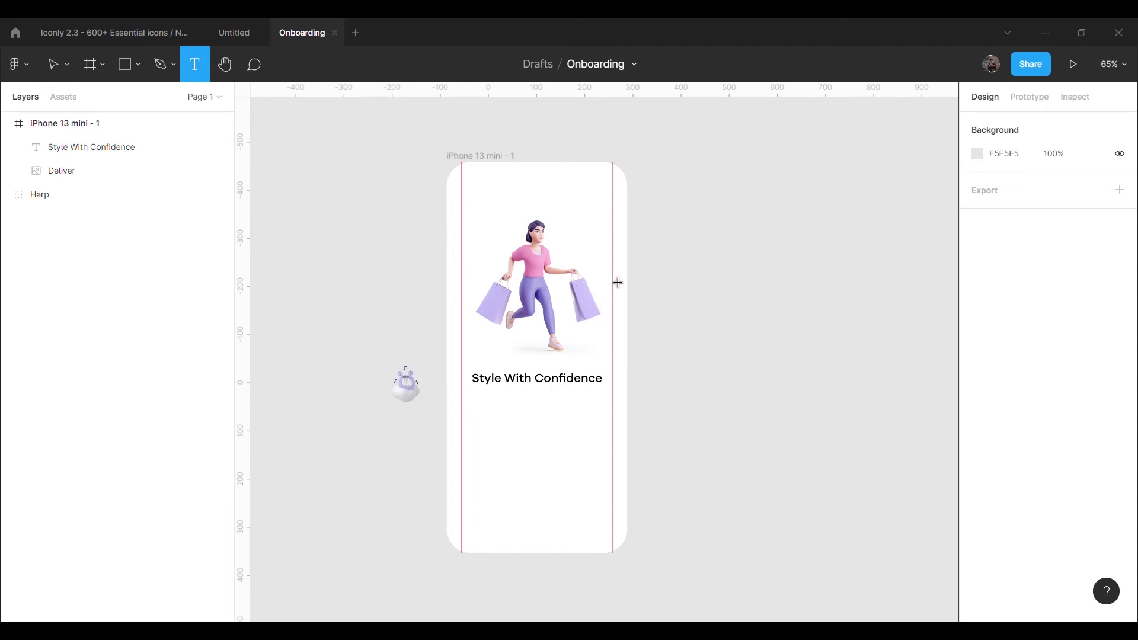
pyautogui.click(773, 376)
pyautogui.write('It')
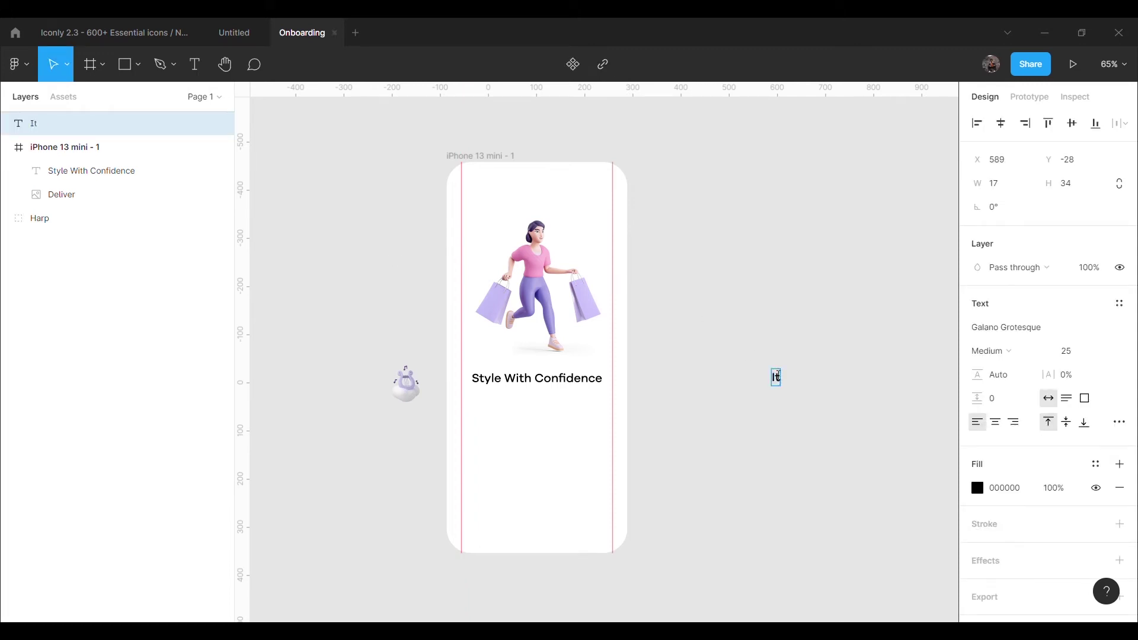
pyautogui.write('/s')
pyautogui.write("'s")
pyautogui.write(' Not QA')
pyautogui.press('BackSpace')
pyautogui.press('BackSpace')
pyautogui.press('BackSpace')
pyautogui.write('About The Brand')
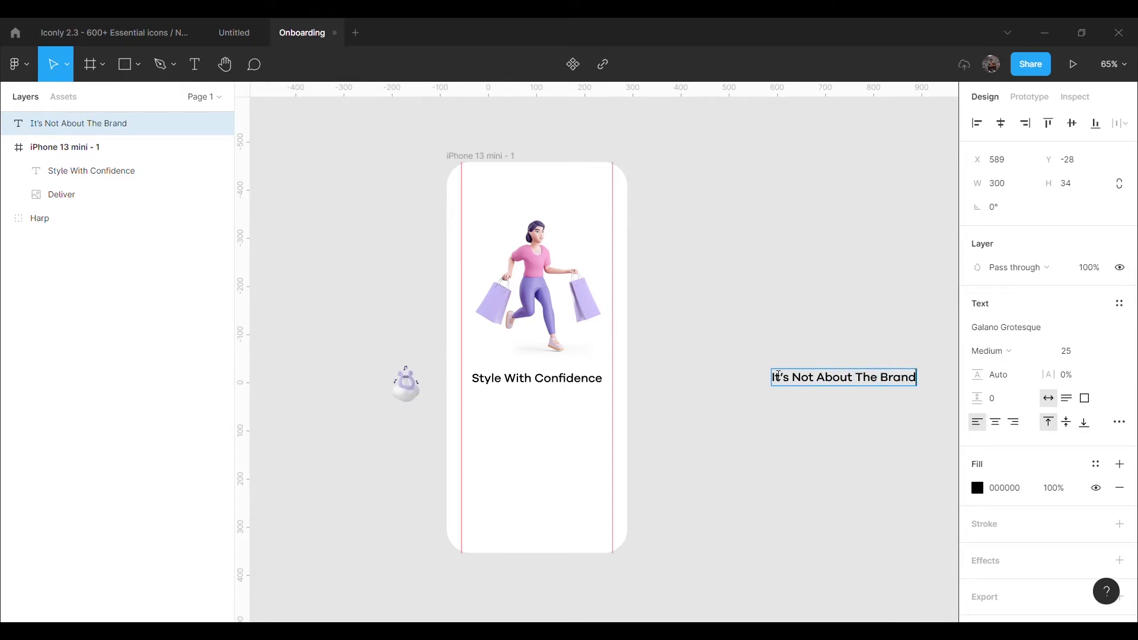
pyautogui.write(", It's About The Style")
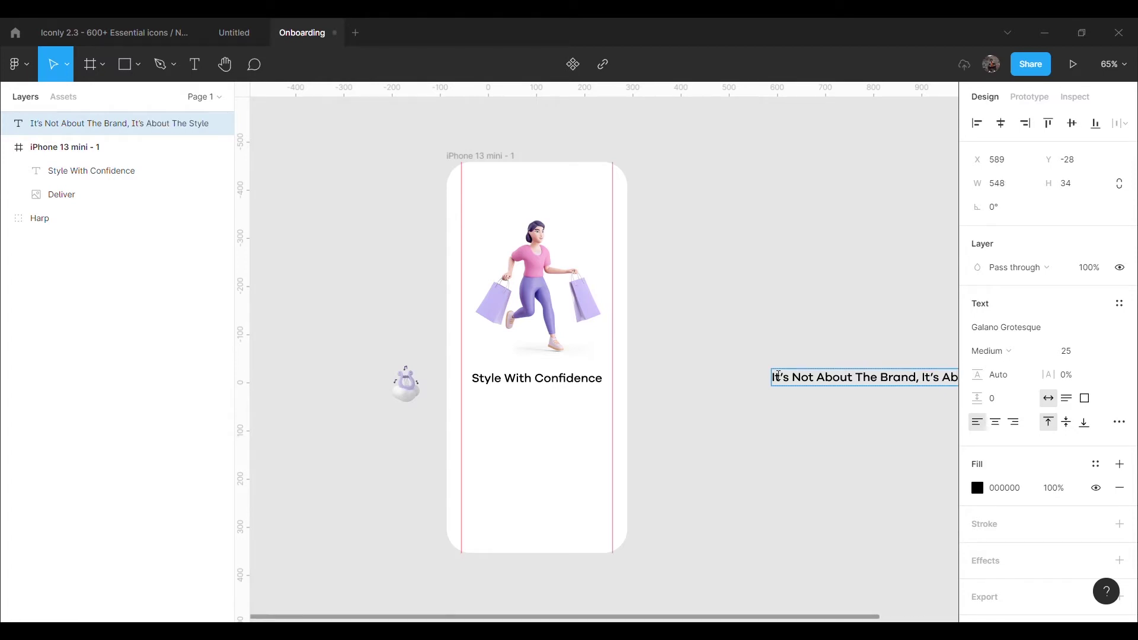
pyautogui.press('Escape')
pyautogui.moveTo(882, 388); pyautogui.dragTo(721, 396)
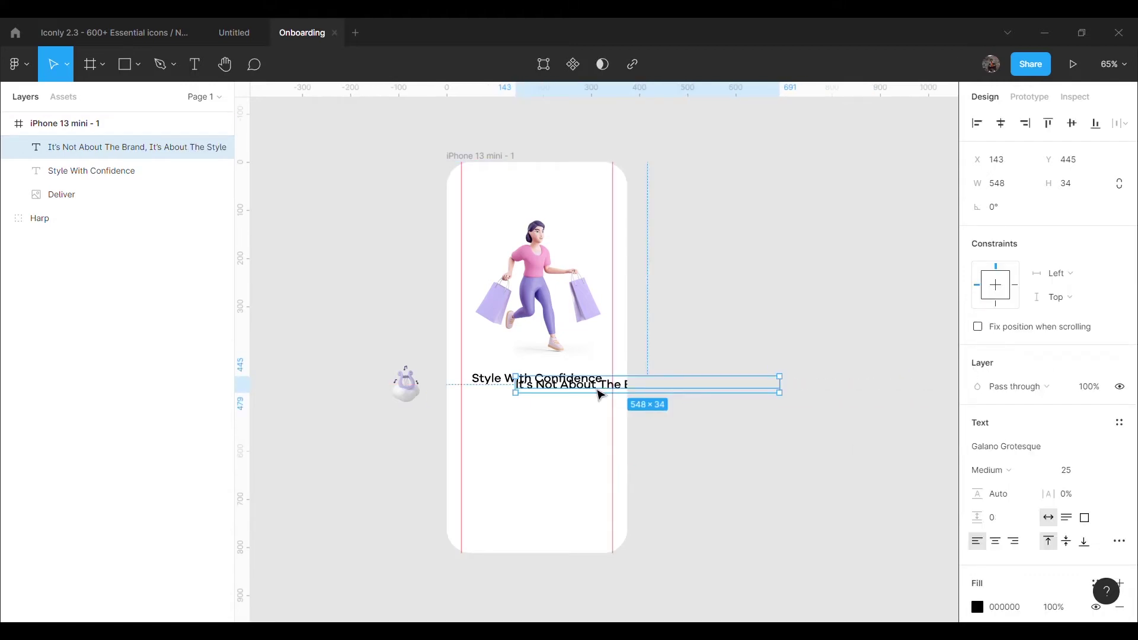
pyautogui.moveTo(599, 394); pyautogui.dragTo(520, 445)
# Step: End the tagline with a full stop and set its font size to 15
pyautogui.doubleClick(640, 442)
pyautogui.click(699, 441)
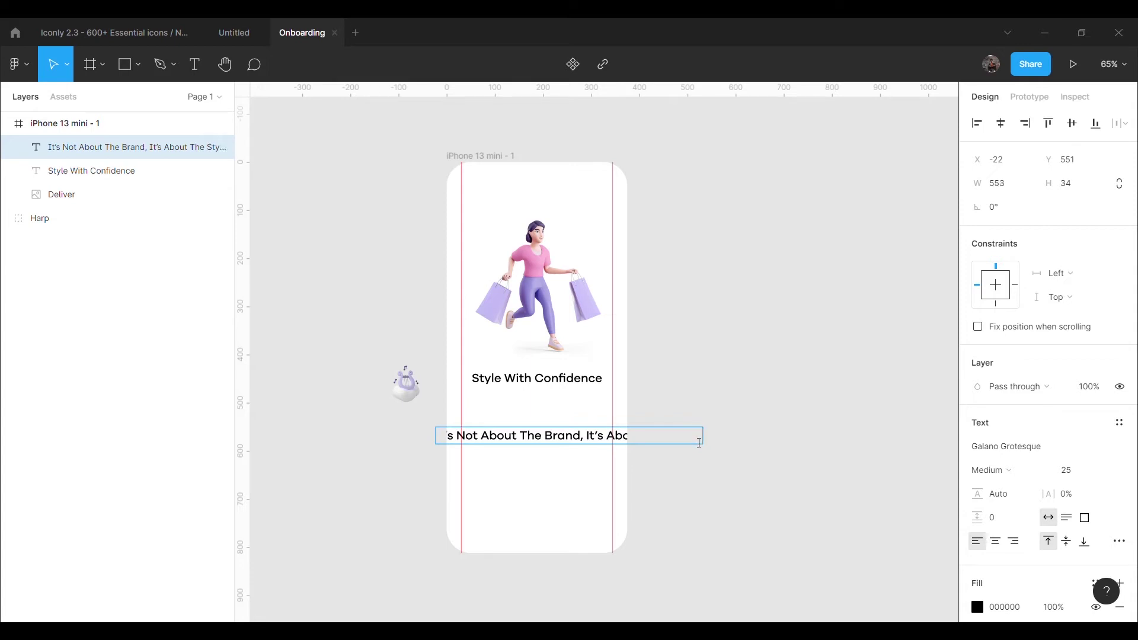
pyautogui.click(1070, 470)
pyautogui.write('15')
pyautogui.press('Return')
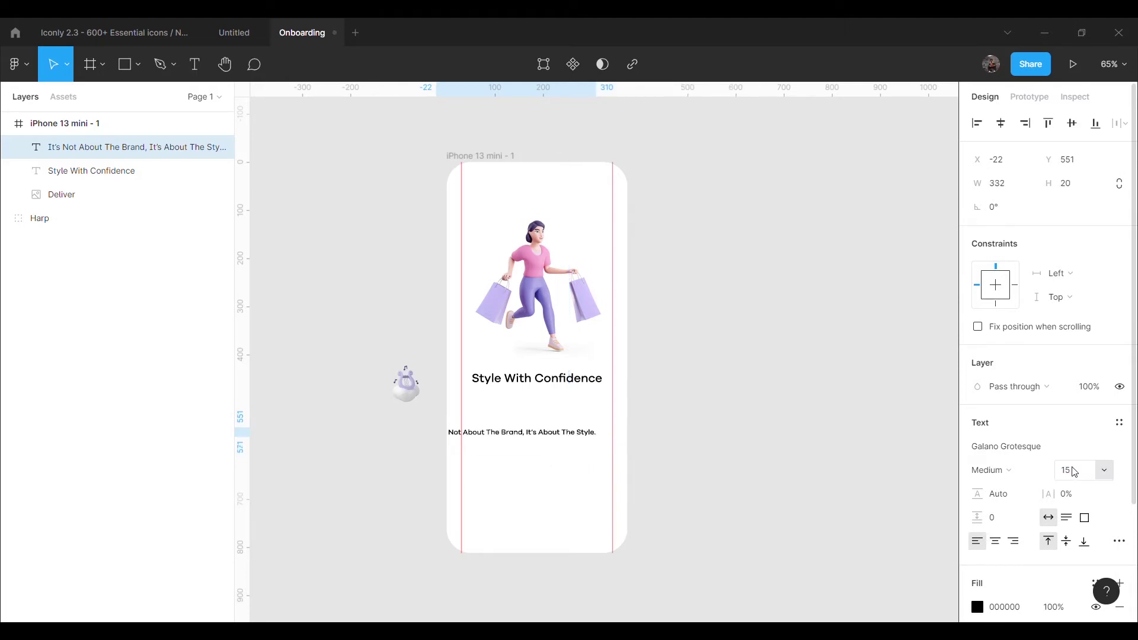
pyautogui.click(830, 445)
# Step: Centre-align the tagline, wrap it onto two lines in a box about 185 wide, and place it under the heading
pyautogui.moveTo(556, 445); pyautogui.dragTo(629, 443)
pyautogui.click(995, 422)
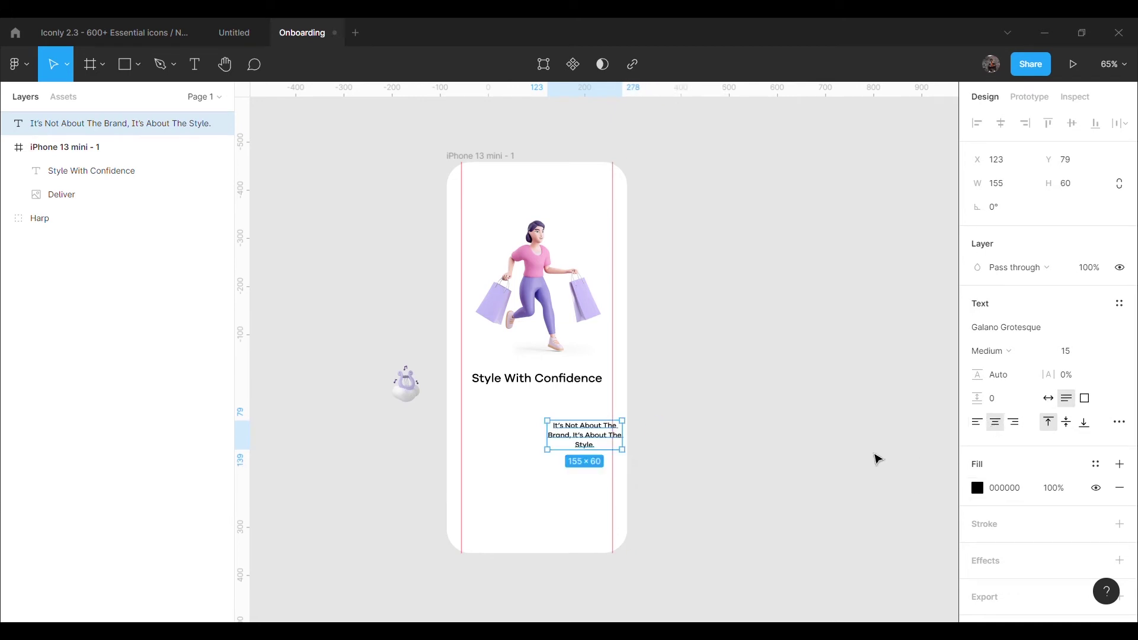
pyautogui.moveTo(594, 444)
pyautogui.mouseDown()
pyautogui.moveTo(553, 426)
pyautogui.moveTo(600, 427)
pyautogui.mouseUp()
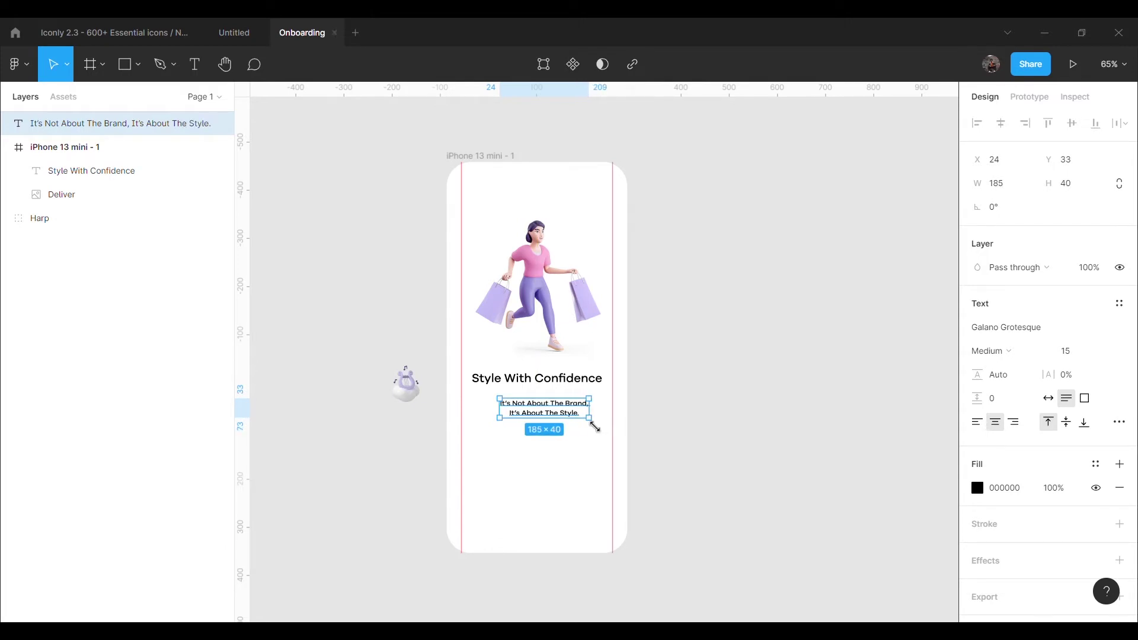
# Step: Try lowering the tagline's black fill opacity to 40%
pyautogui.click(1000, 490)
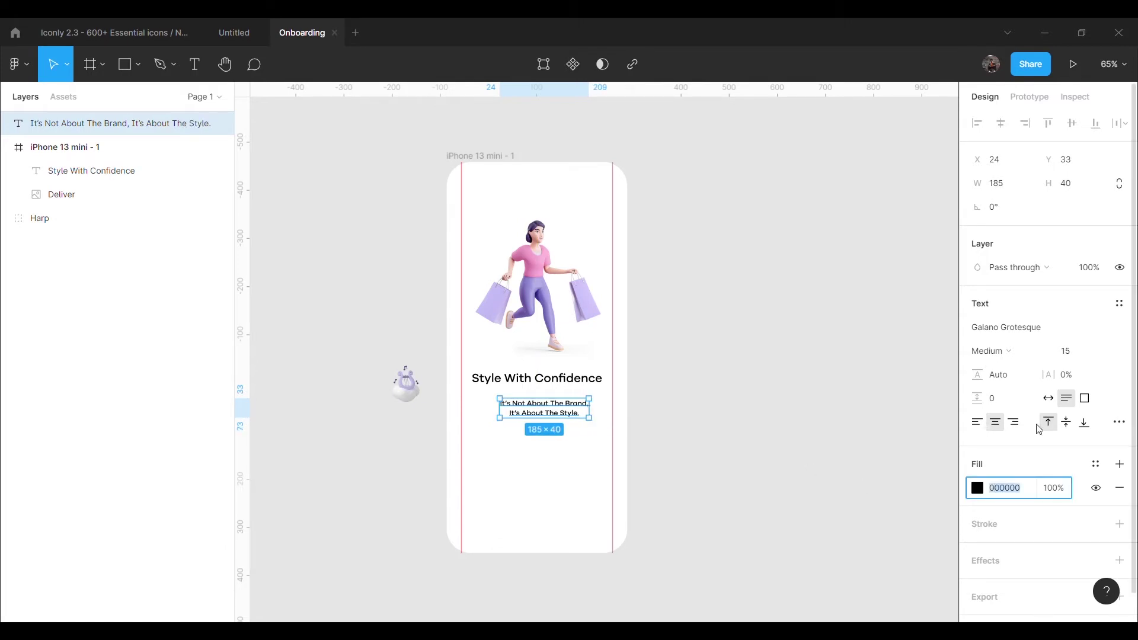
pyautogui.click(1053, 489)
pyautogui.write('40')
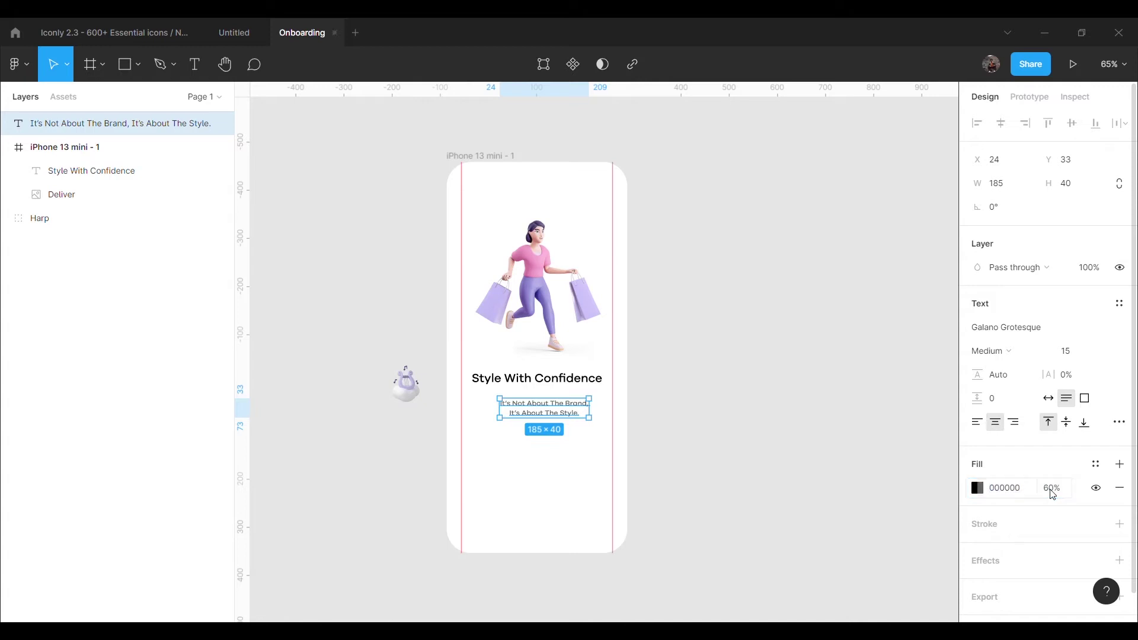
pyautogui.press('Return')
pyautogui.press('Escape')
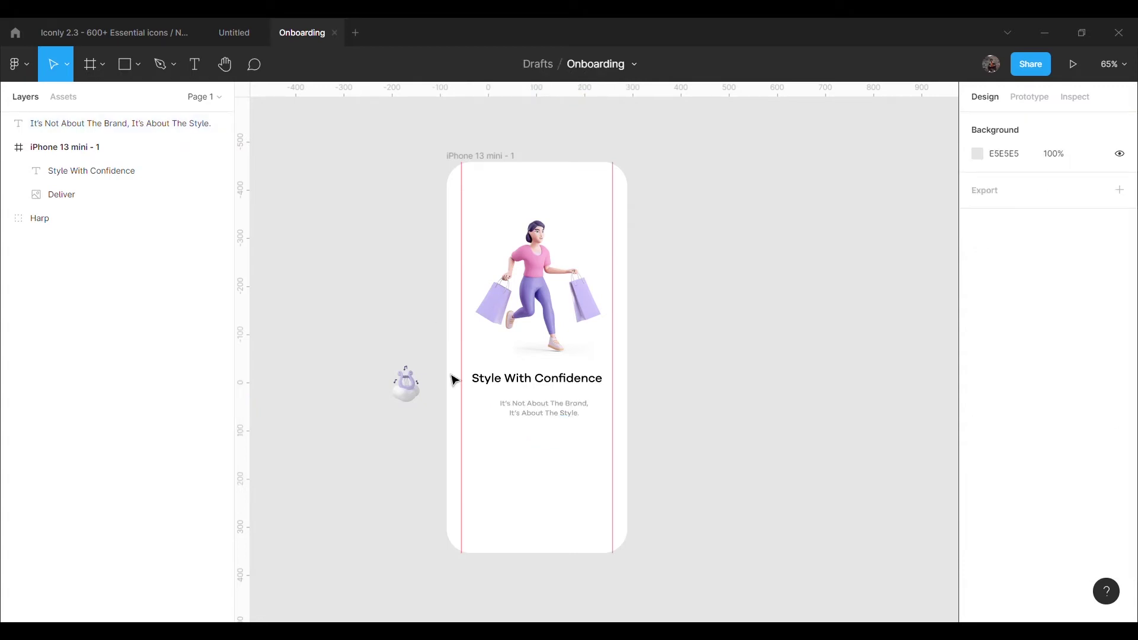
# Step: Set the tagline's fill to CCCCCC at 100% opacity and centre it horizontally beneath the heading
pyautogui.click(544, 409)
pyautogui.click(1017, 493)
pyautogui.write('ccc')
pyautogui.press('Return')
pyautogui.click(1041, 488)
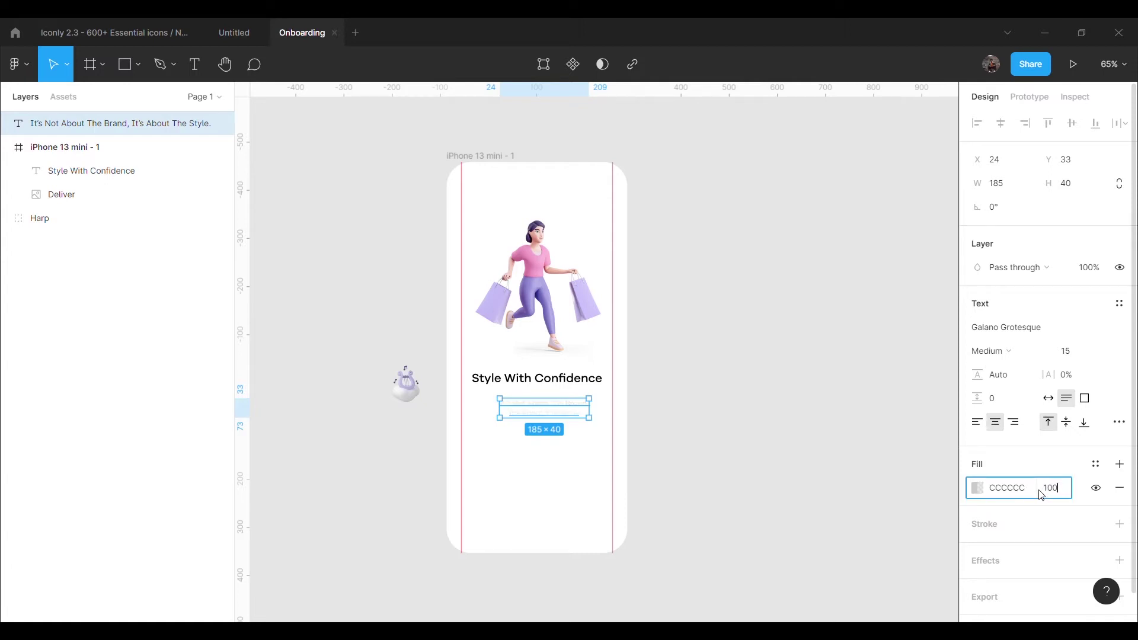
pyautogui.press('Escape')
pyautogui.press('Escape')
pyautogui.moveTo(553, 413); pyautogui.dragTo(546, 410)
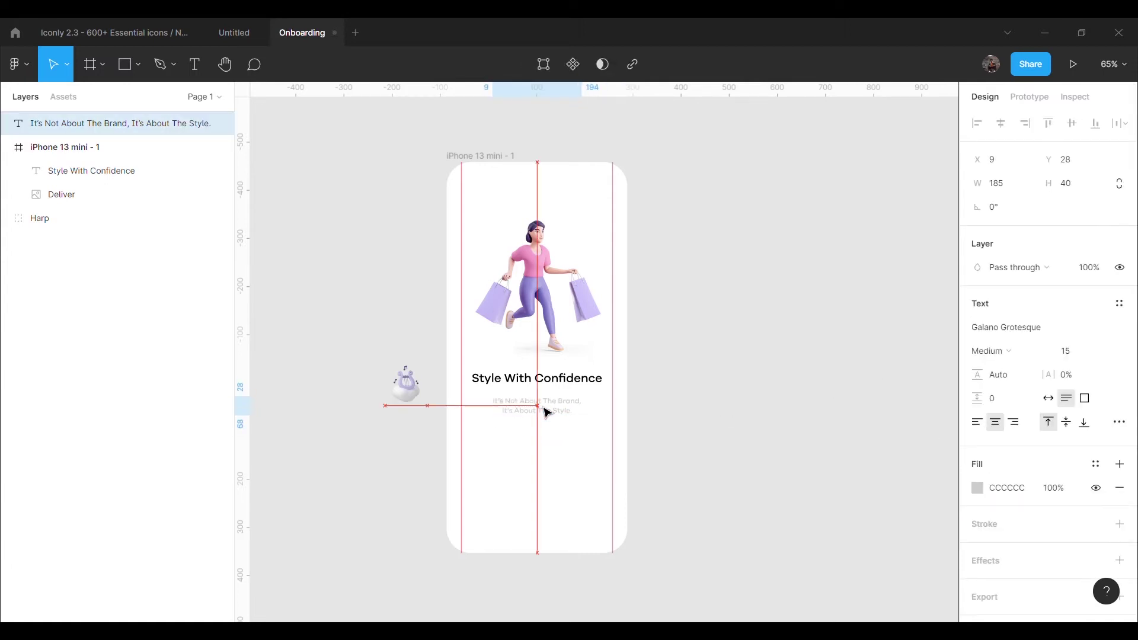
pyautogui.click(785, 393)
pyautogui.click(137, 64)
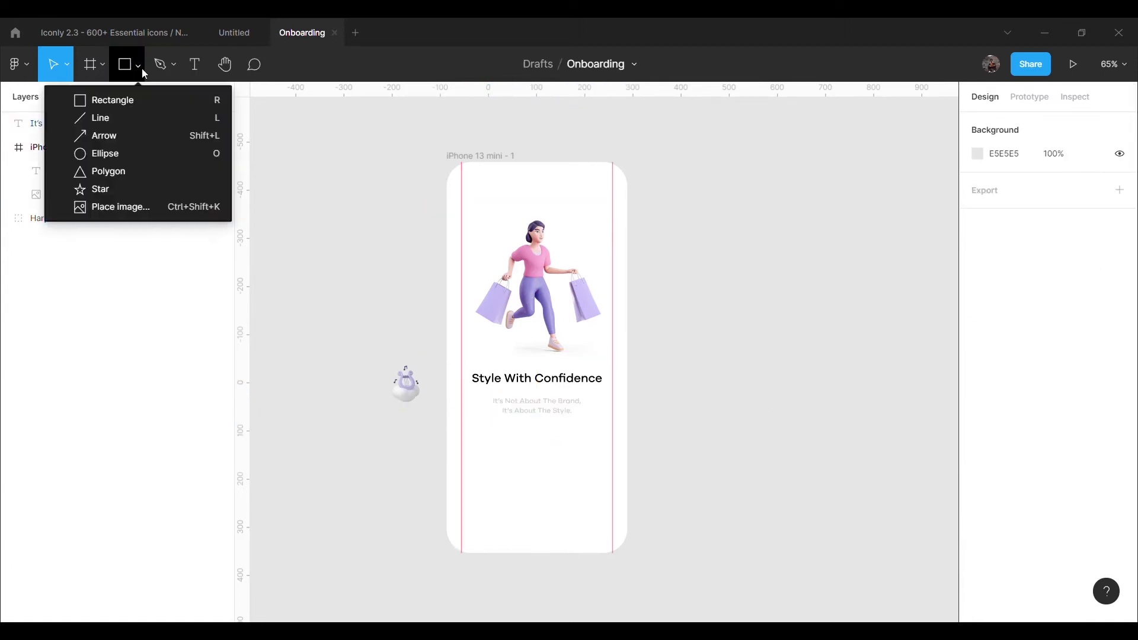
pyautogui.click(129, 100)
pyautogui.moveTo(651, 290); pyautogui.dragTo(659, 297)
pyautogui.click(754, 353)
pyautogui.click(655, 294)
pyautogui.press('Delete')
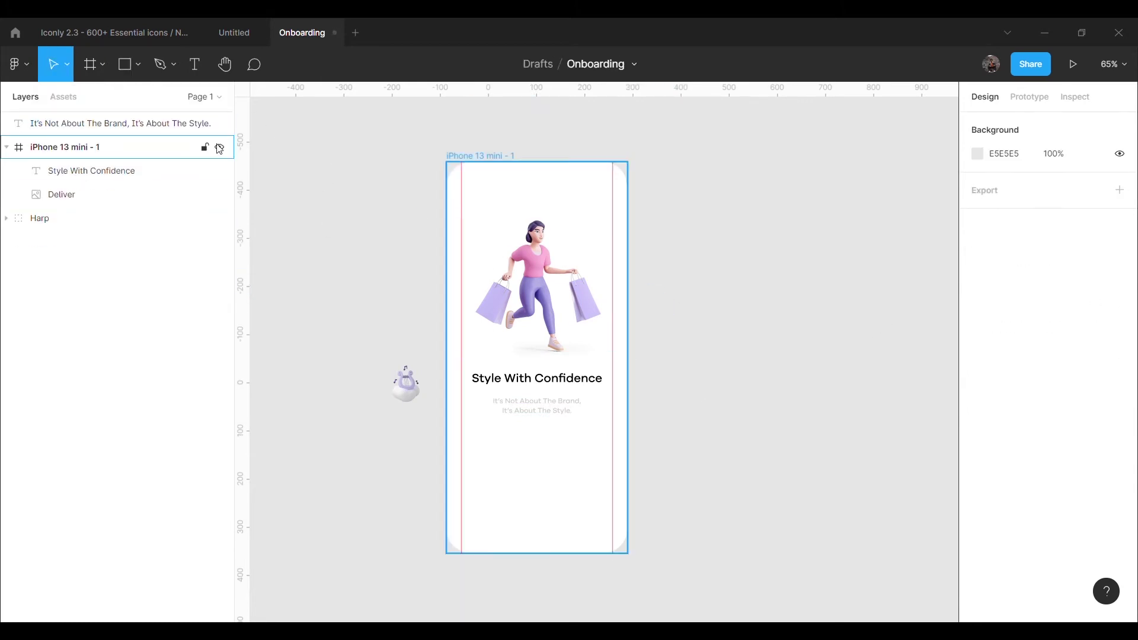
# Step: Draw a 12 × 12 circle and place it near the phone frame's bottom against the left guide
pyautogui.click(138, 65)
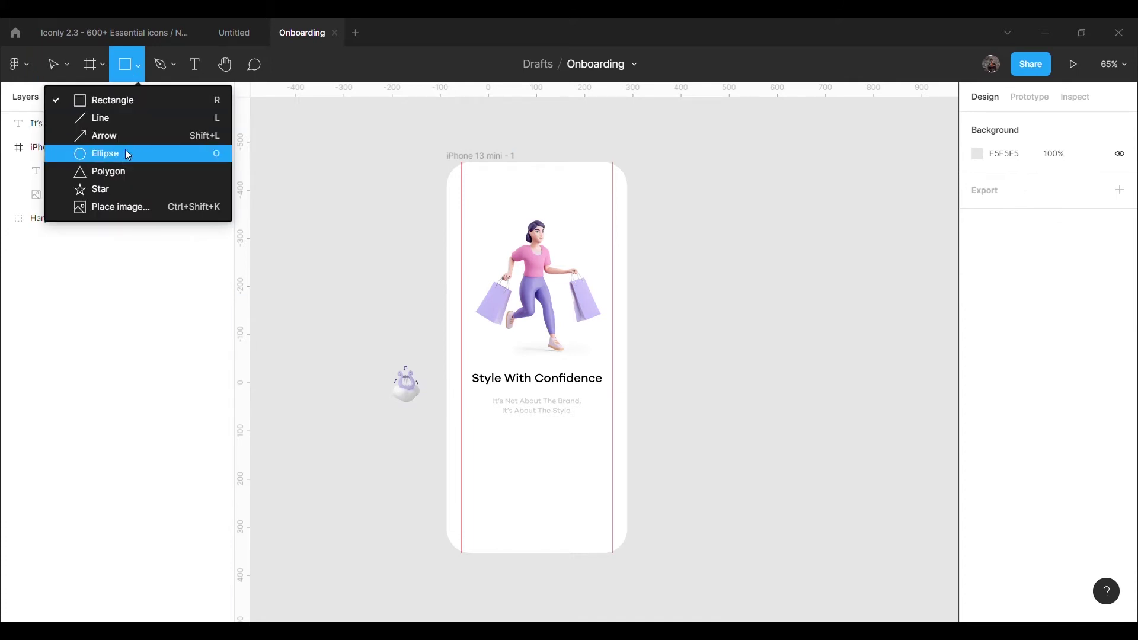
pyautogui.click(126, 150)
pyautogui.moveTo(743, 360); pyautogui.dragTo(731, 347)
pyautogui.click(770, 393)
pyautogui.click(737, 353)
pyautogui.click(1025, 184)
pyautogui.write('12')
pyautogui.press('Return')
pyautogui.click(851, 407)
pyautogui.moveTo(735, 350); pyautogui.dragTo(474, 537)
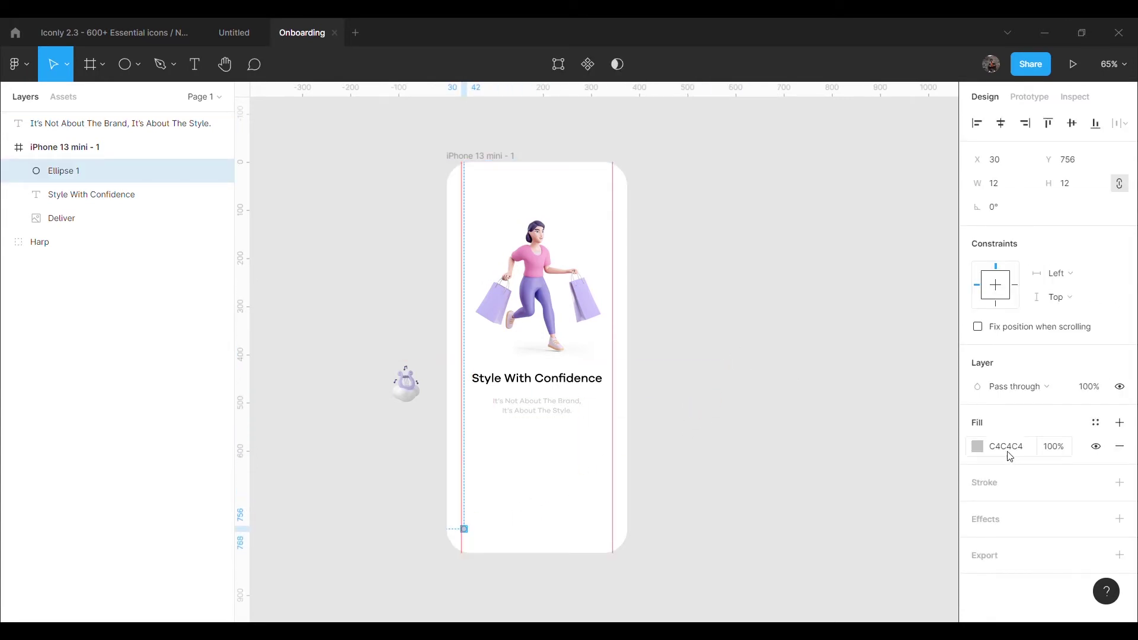
# Step: Fill the circle with CCCCCC and nudge it right to X 31
pyautogui.click(1006, 446)
pyautogui.write('cccccc')
pyautogui.press('Return')
pyautogui.press('Right')
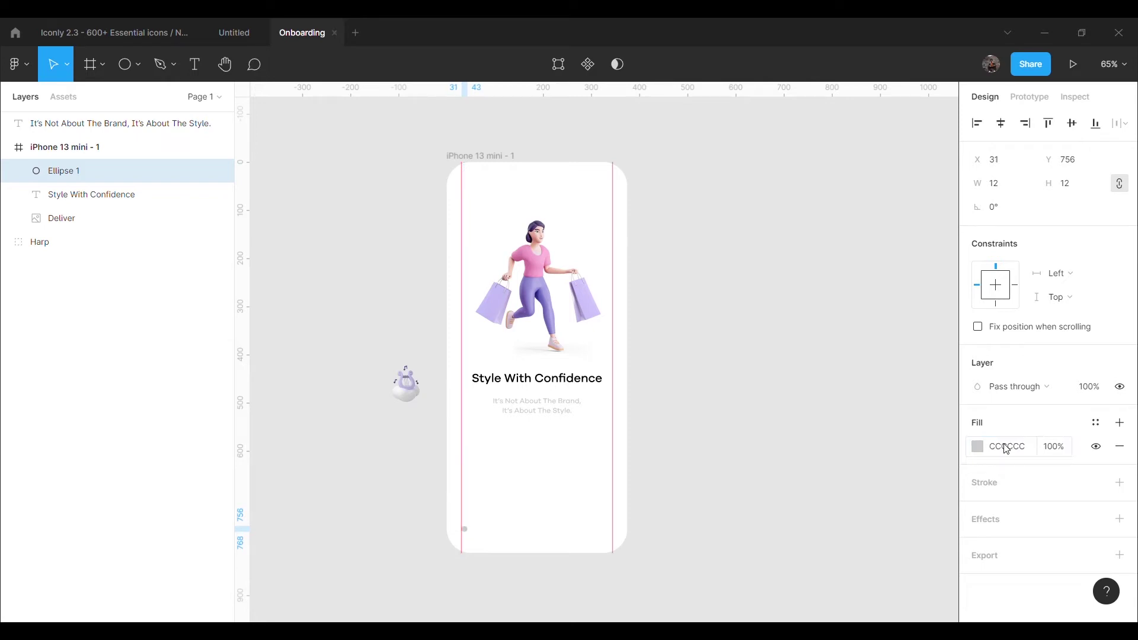
# Step: Duplicate the grey dot and shift the copy right to X 49 on the same row
pyautogui.hotkey('ctrl', 'd')
pyautogui.press('Right')
pyautogui.press('Right')
pyautogui.press('Right')
pyautogui.press('Right')
pyautogui.press('Right')
pyautogui.press('Right')
pyautogui.press('Right')
pyautogui.press('Right')
pyautogui.press('Right')
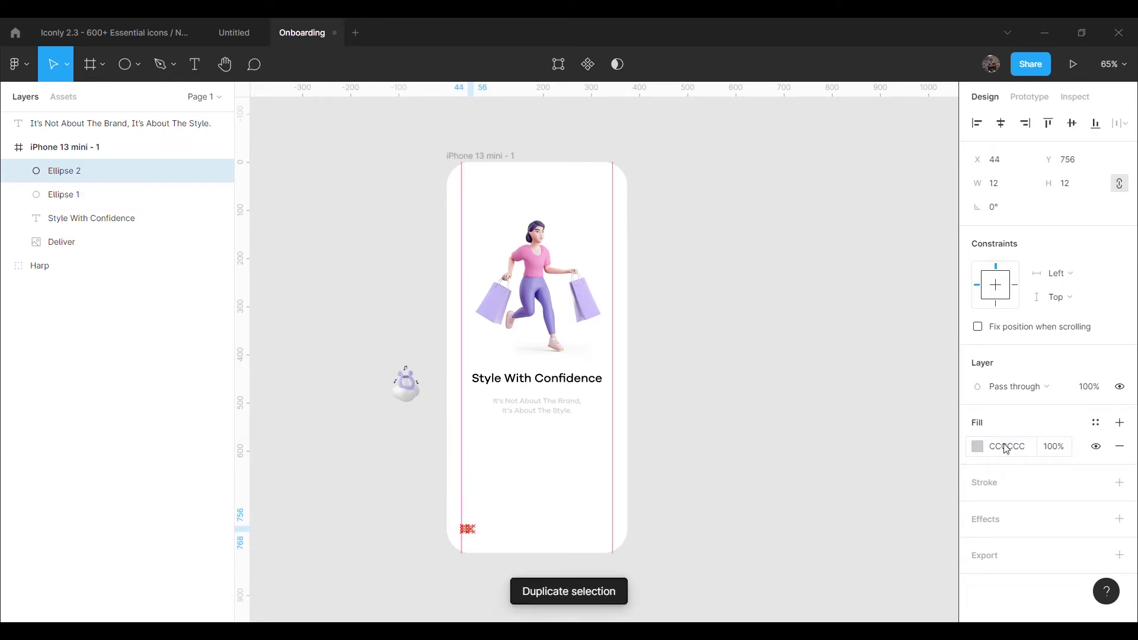
pyautogui.press('Right')
pyautogui.press('Right')
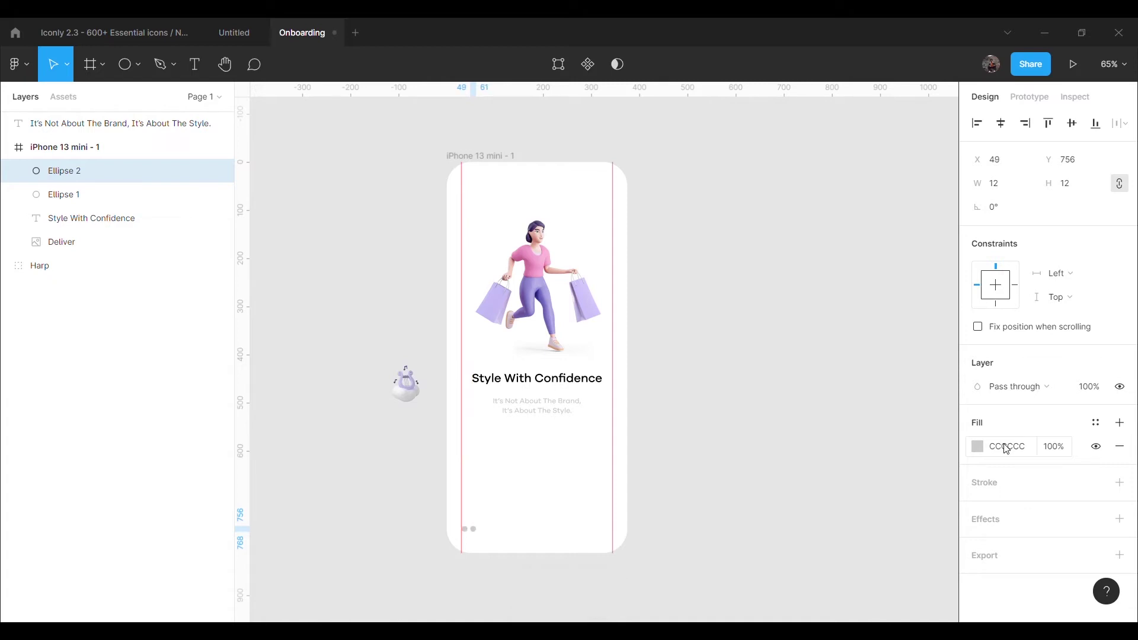
# Step: Fill the second dot with the light purple sampled from the illustration's shopping bag
pyautogui.click(983, 446)
pyautogui.click(802, 457)
pyautogui.click(578, 307)
pyautogui.click(699, 282)
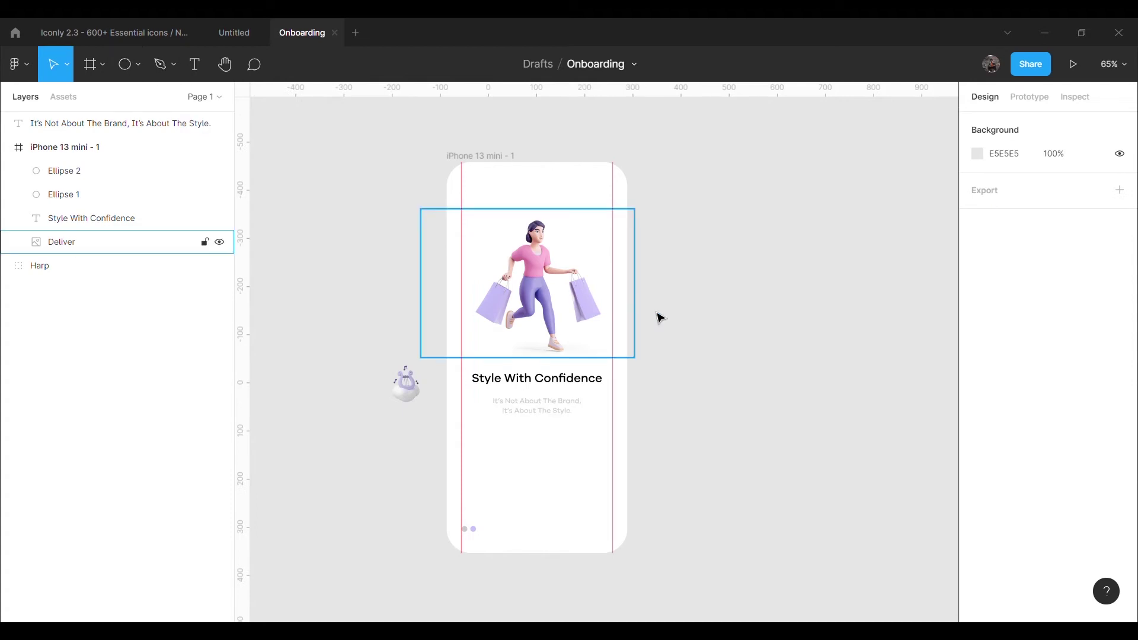
# Step: Draw a 63 × 63 circle beside the phone frame and fill it with the document's light purple, CBC3FA
pyautogui.click(134, 73)
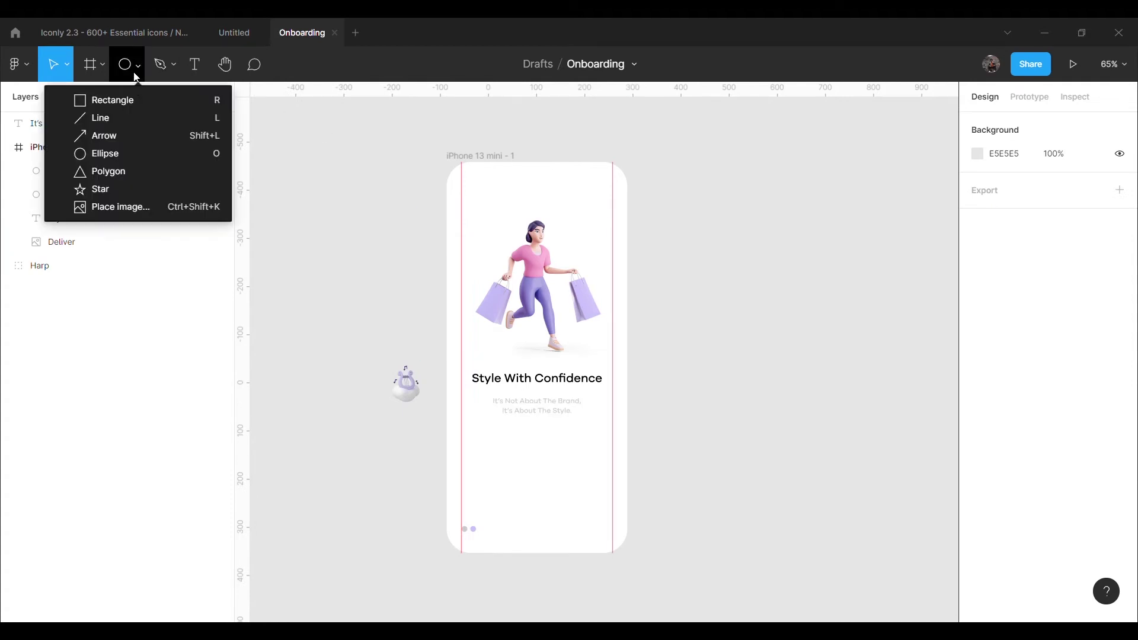
pyautogui.click(137, 149)
pyautogui.moveTo(703, 292); pyautogui.dragTo(716, 318)
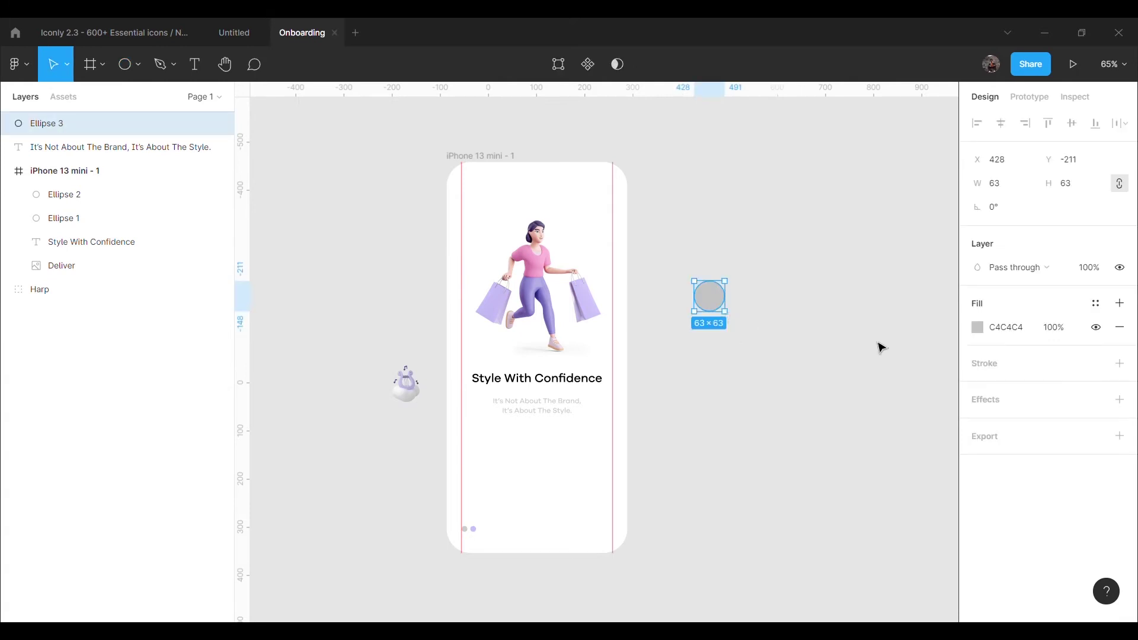
pyautogui.click(978, 327)
pyautogui.click(853, 552)
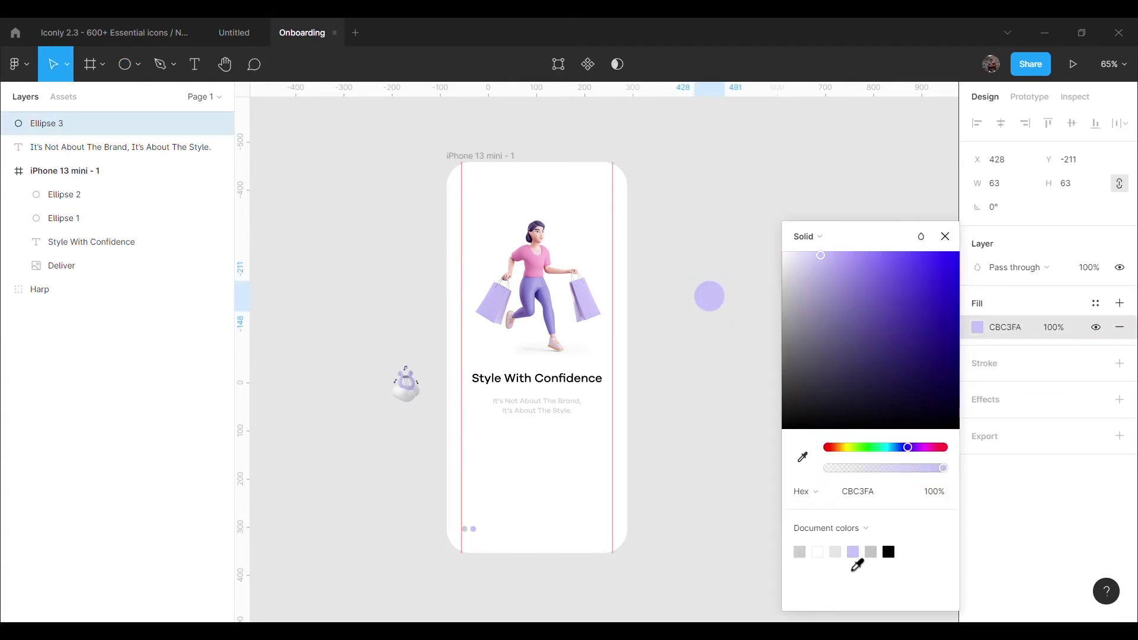
pyautogui.click(735, 355)
# Step: Move the purple circle into the phone frame's bottom corner against the right guide and nudge it up
pyautogui.moveTo(720, 308); pyautogui.dragTo(616, 548)
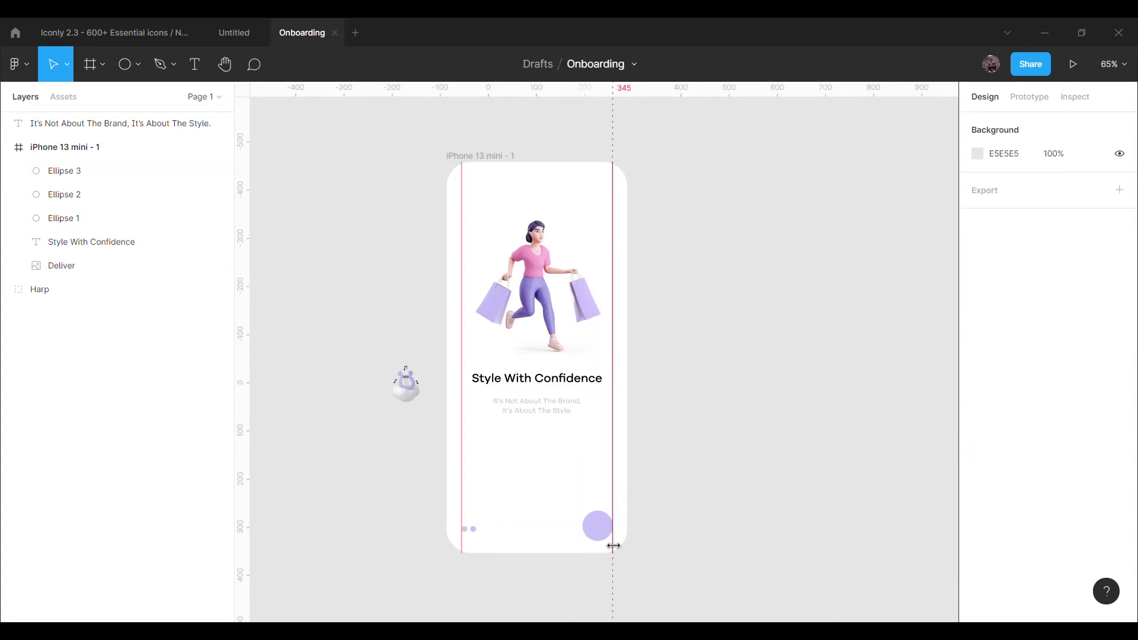
pyautogui.hotkey('shift', 'Up')
pyautogui.click(688, 525)
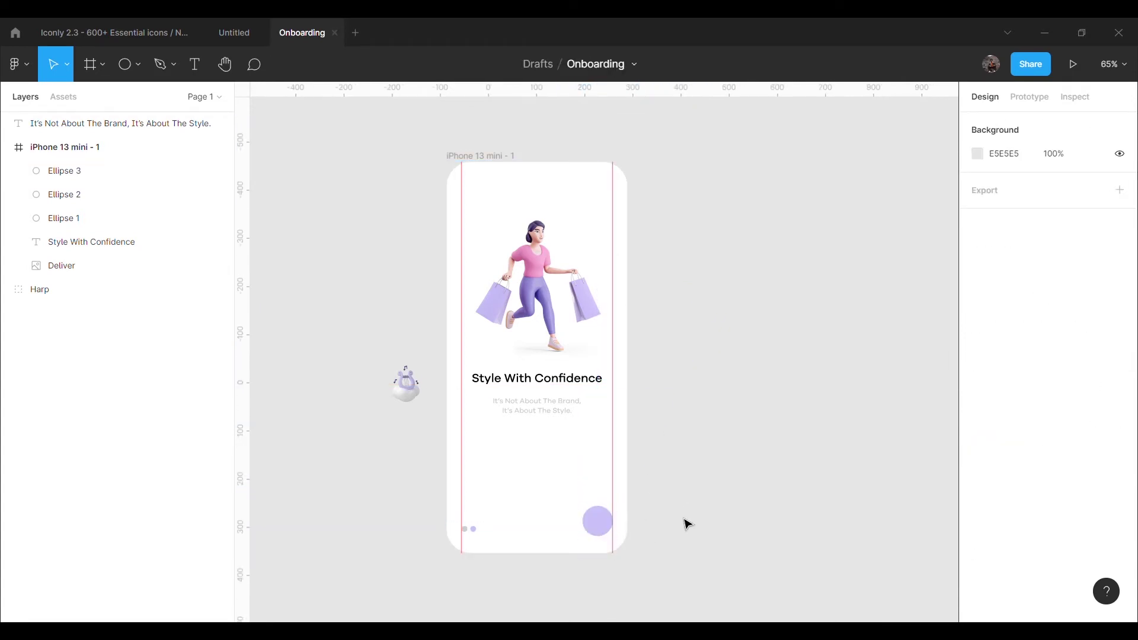
# Step: Group the two indicator dots, nudge the group up toward the purple circle's row, and settle the circle at X 282, Y 716
pyautogui.click(474, 530)
pyautogui.keyDown('shift'); pyautogui.click(131, 172); pyautogui.keyUp('shift')
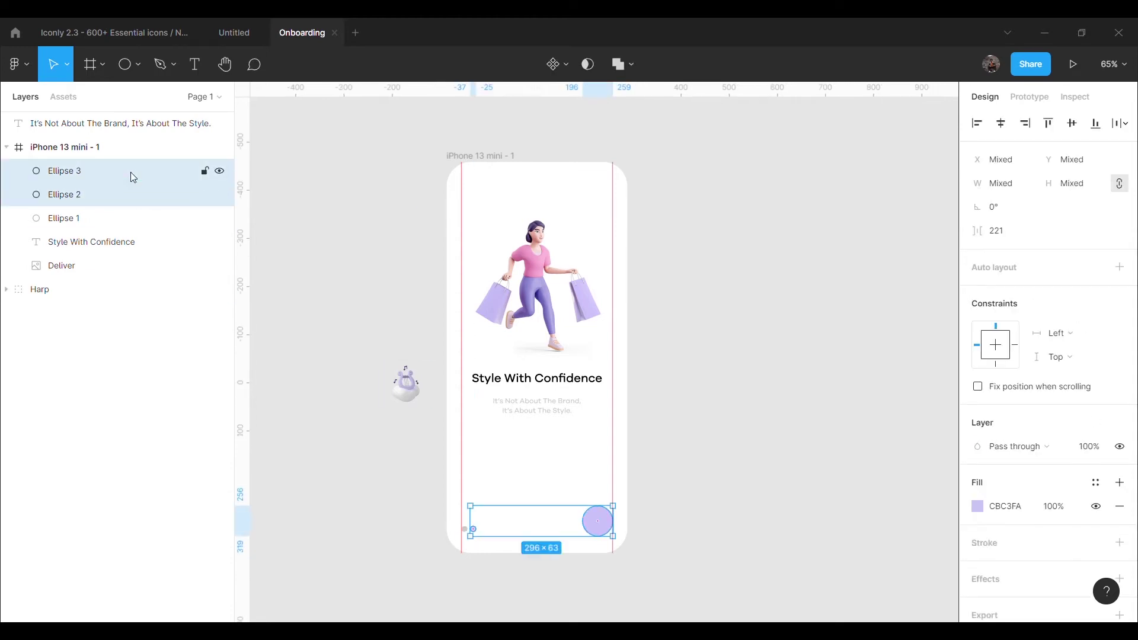
pyautogui.keyDown('shift'); pyautogui.click(131, 173); pyautogui.keyUp('shift')
pyautogui.keyDown('shift'); pyautogui.click(123, 222); pyautogui.keyUp('shift')
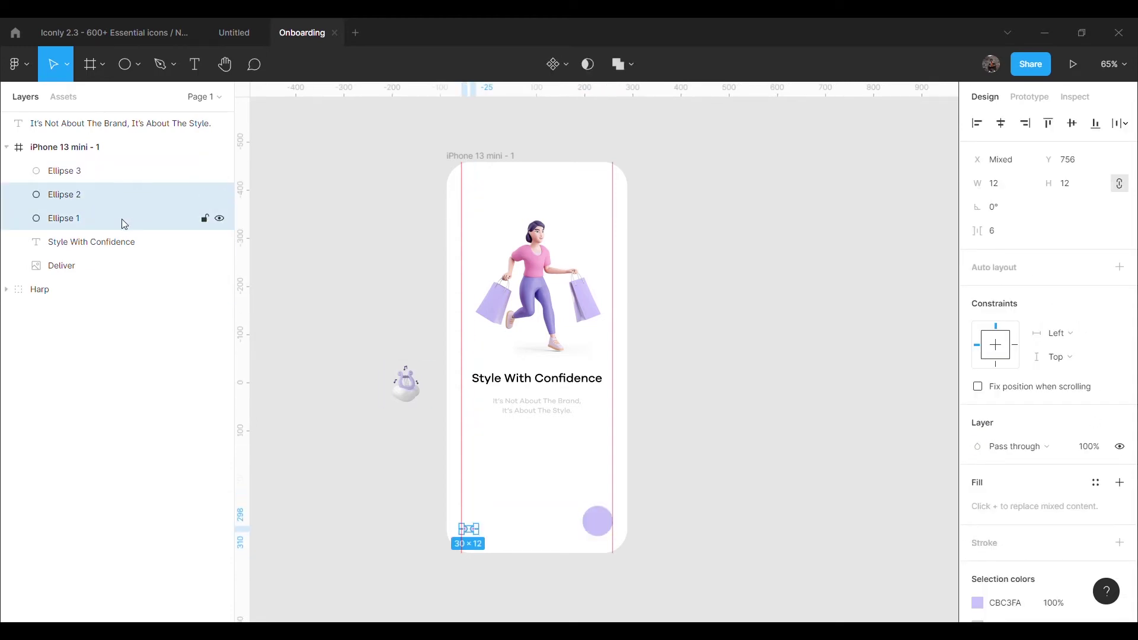
pyautogui.hotkey('ctrl', 'g')
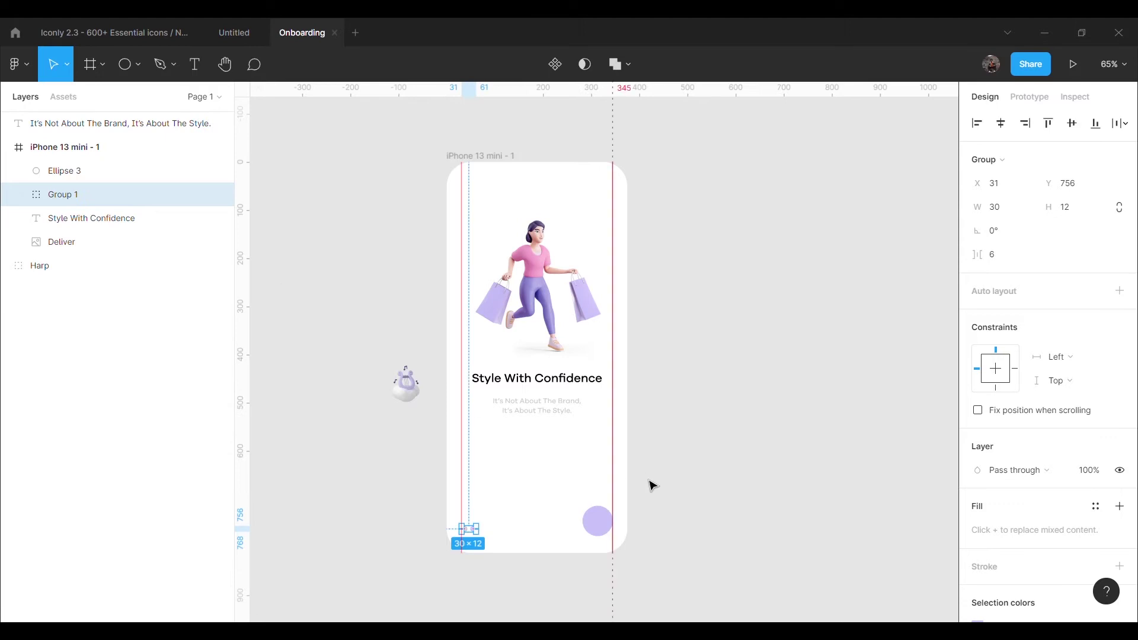
pyautogui.hotkey('shift', 'Up')
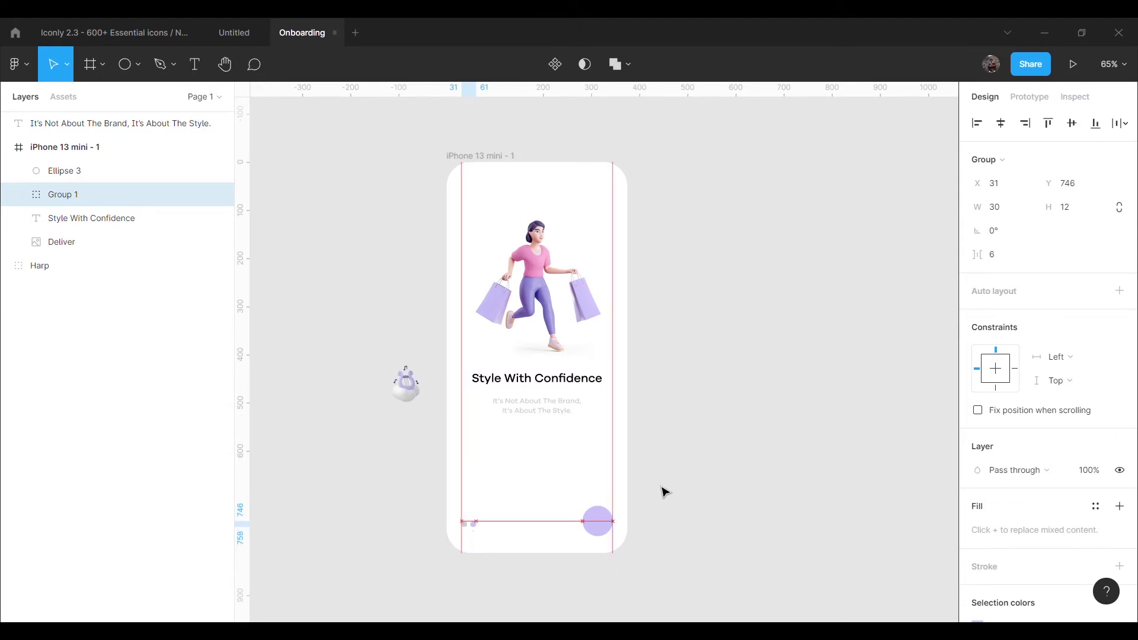
pyautogui.click(643, 522)
pyautogui.click(597, 532)
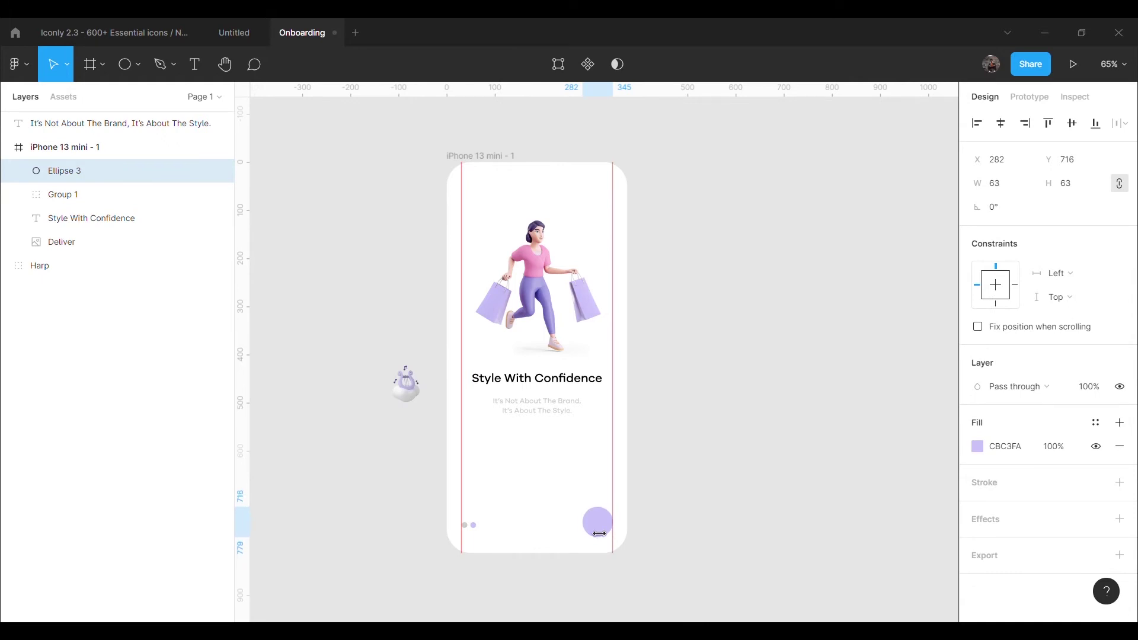
pyautogui.click(739, 501)
# Step: In the Iconly library file, find the Light border icons and copy the Arrow - Right 4 chevron
pyautogui.click(98, 31)
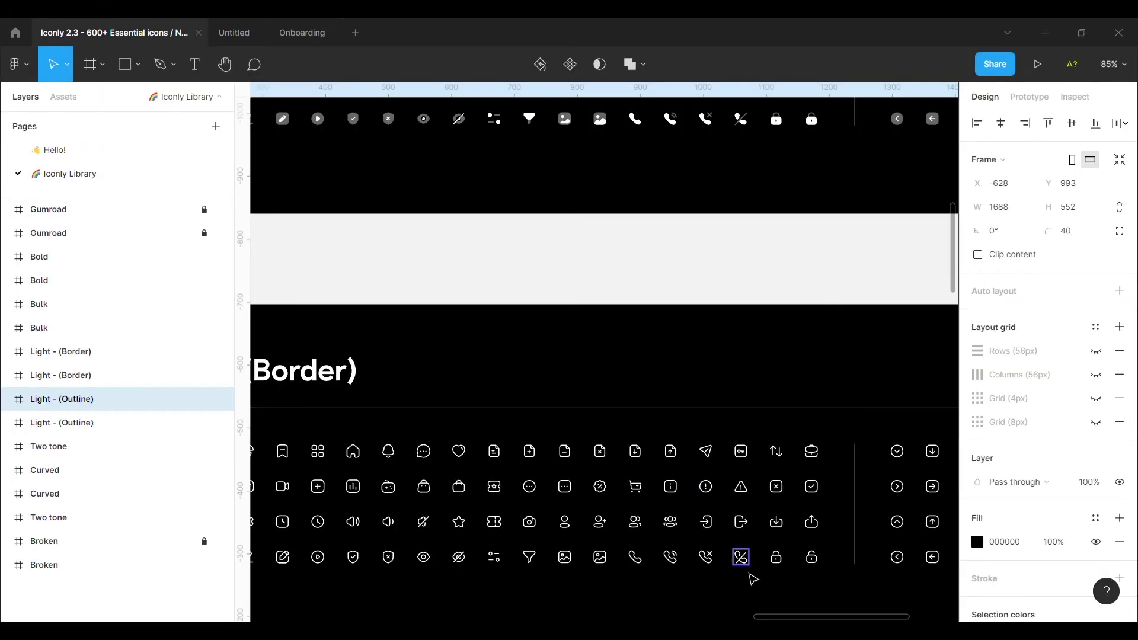
pyautogui.moveTo(785, 617); pyautogui.dragTo(876, 619)
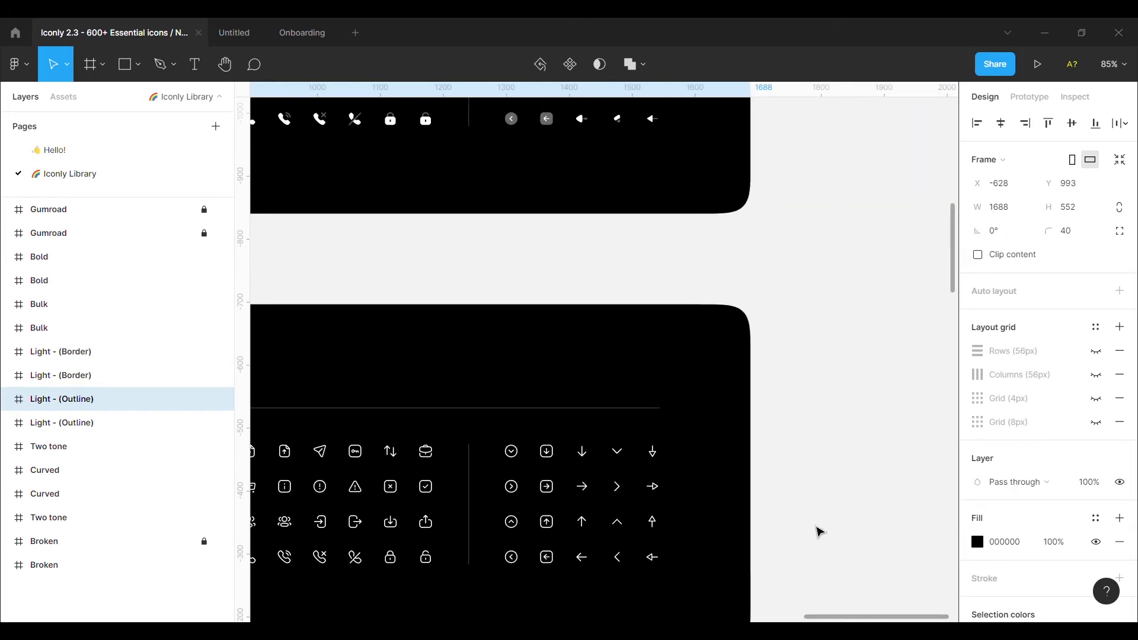
pyautogui.click(617, 486)
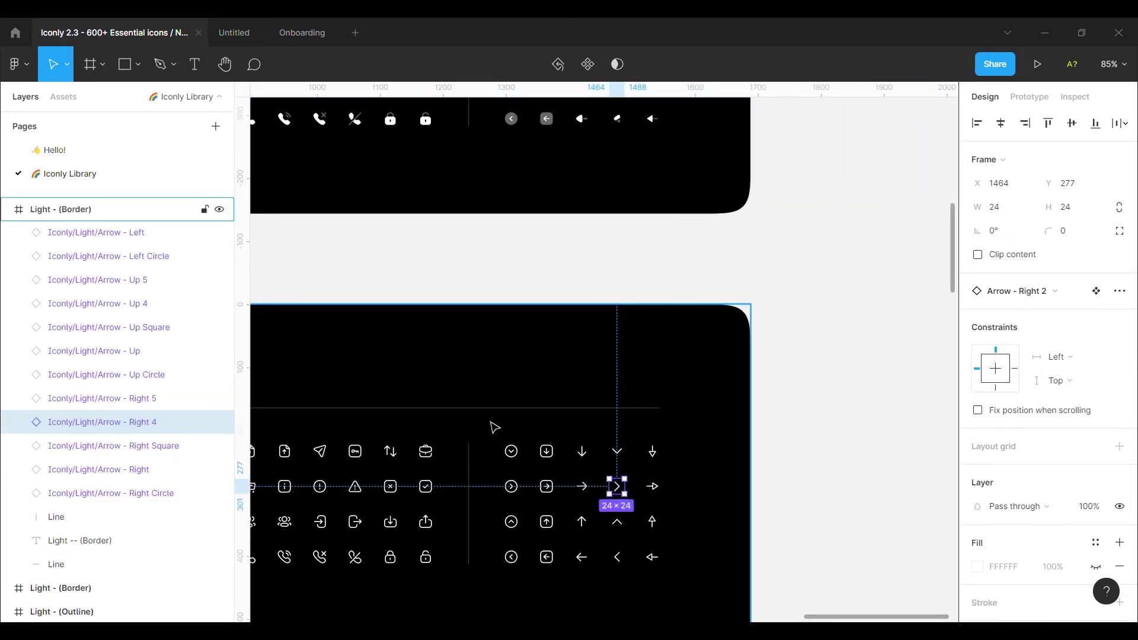
# Step: Return to the Onboarding file, paste the arrow icon and centre it on the purple circle at X 302, Y 736
pyautogui.click(292, 36)
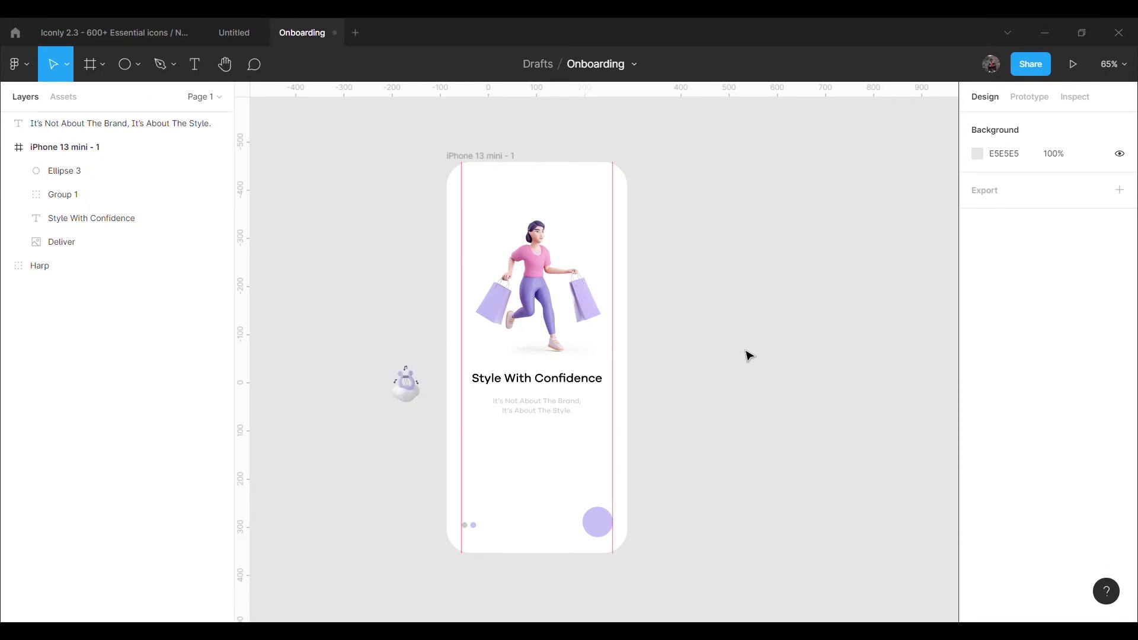
pyautogui.hotkey('ctrl', 'v')
pyautogui.moveTo(594, 349); pyautogui.dragTo(606, 532)
pyautogui.press('Down')
pyautogui.press('Down')
pyautogui.press('Down')
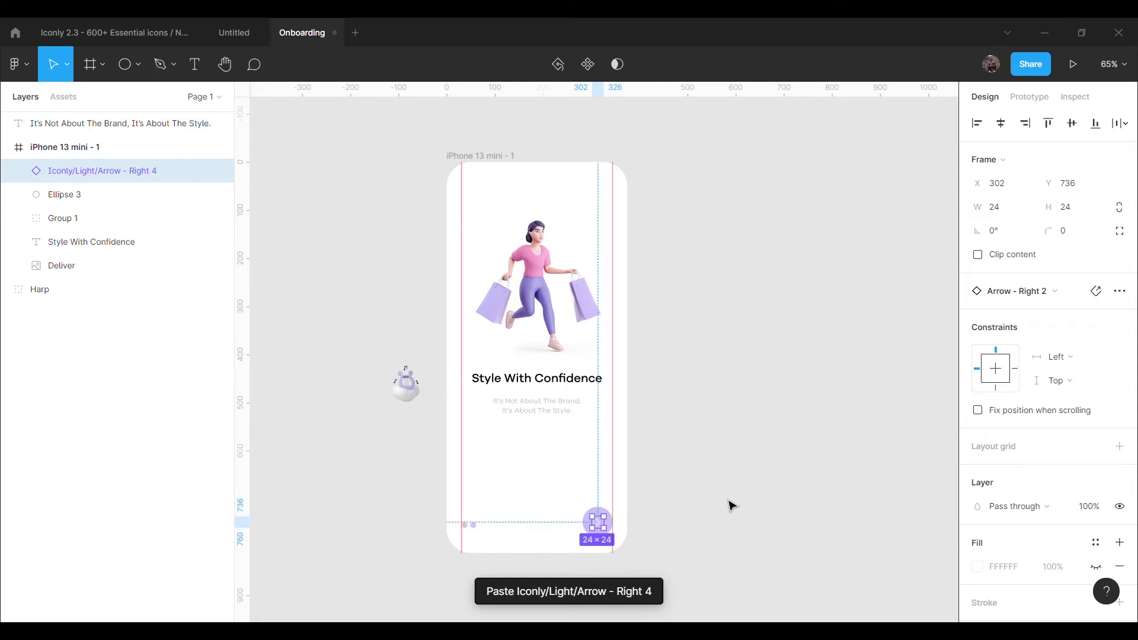
pyautogui.click(732, 492)
# Step: Resize the arrow icon to 26 × 26 and centre it in the purple circle at X 301, Y 735
pyautogui.click(604, 525)
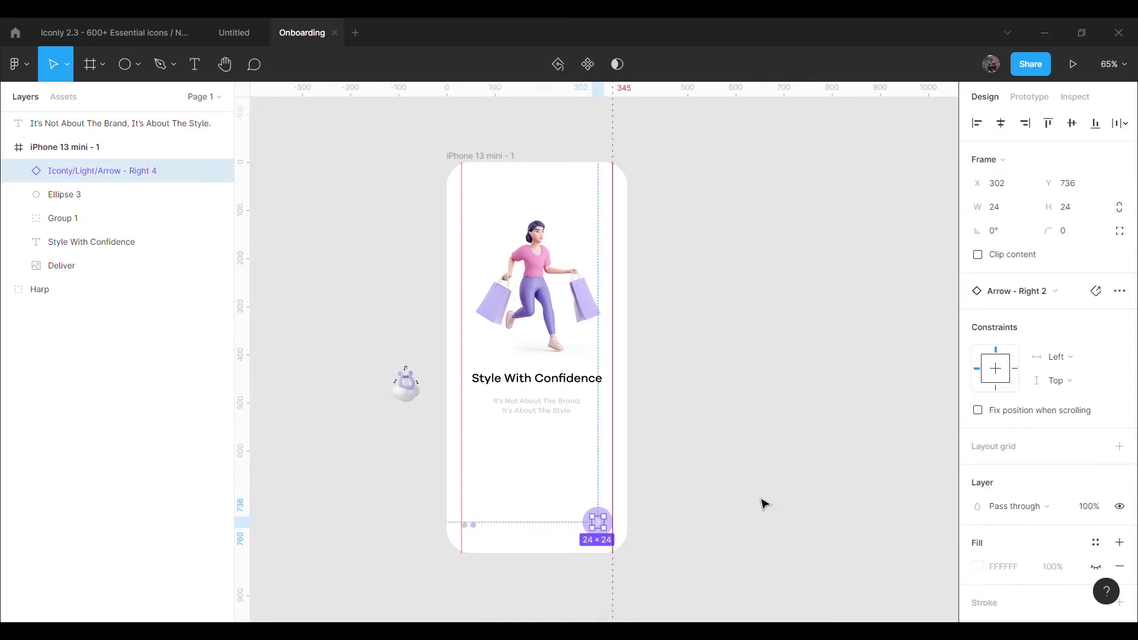
pyautogui.click(1120, 230)
pyautogui.click(1011, 216)
pyautogui.press('BackSpace')
pyautogui.write('6')
pyautogui.press('Return')
pyautogui.click(780, 380)
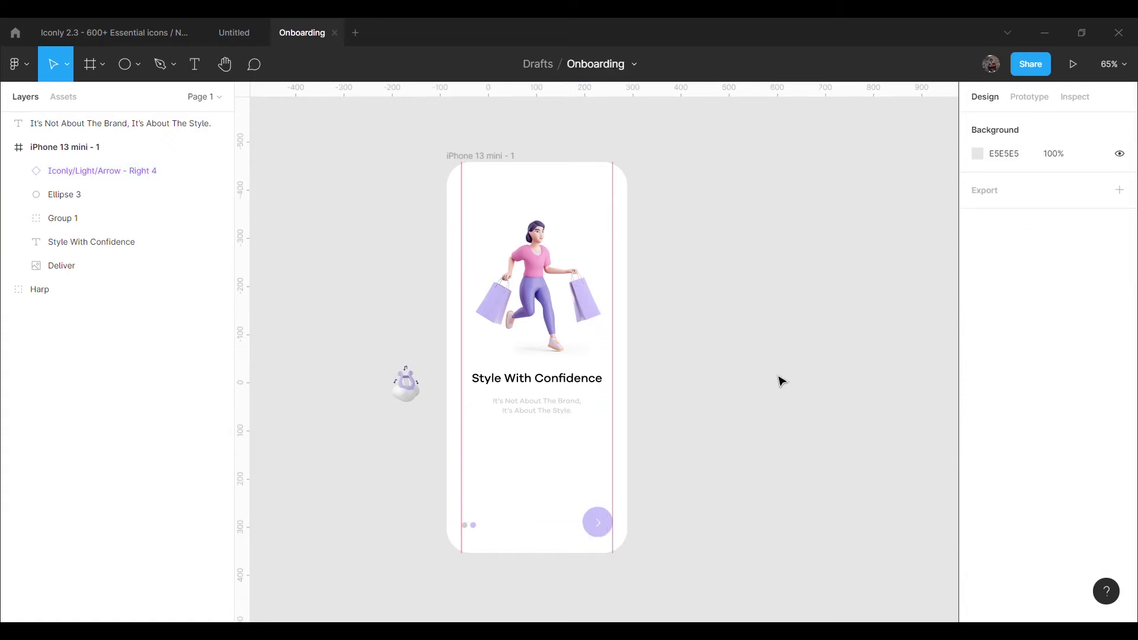
pyautogui.moveTo(597, 526); pyautogui.dragTo(600, 536)
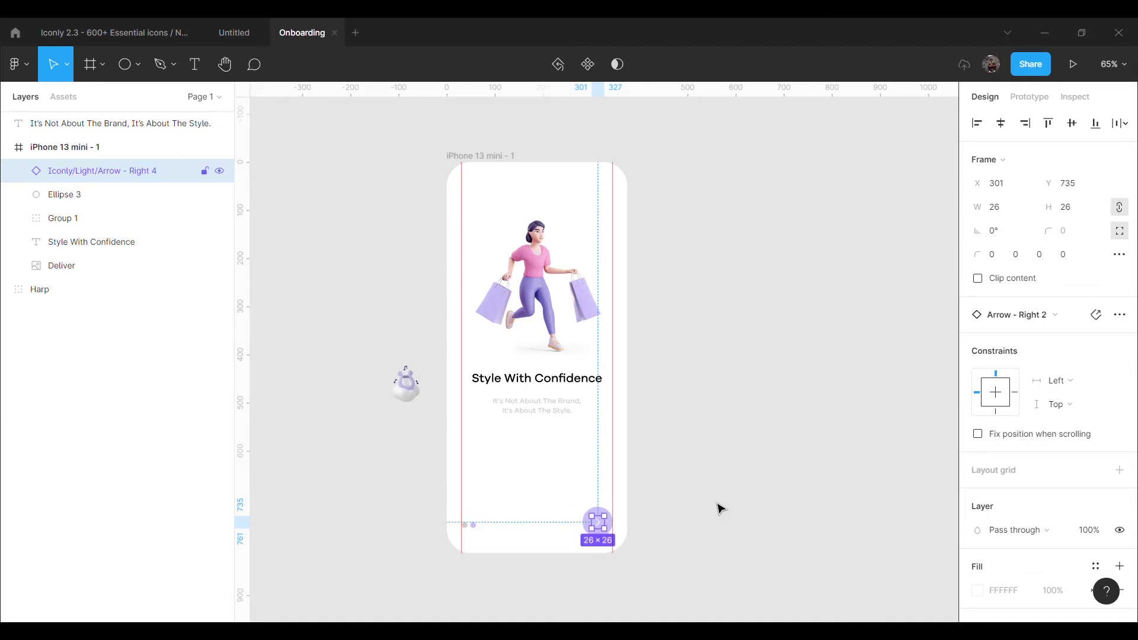
pyautogui.click(719, 508)
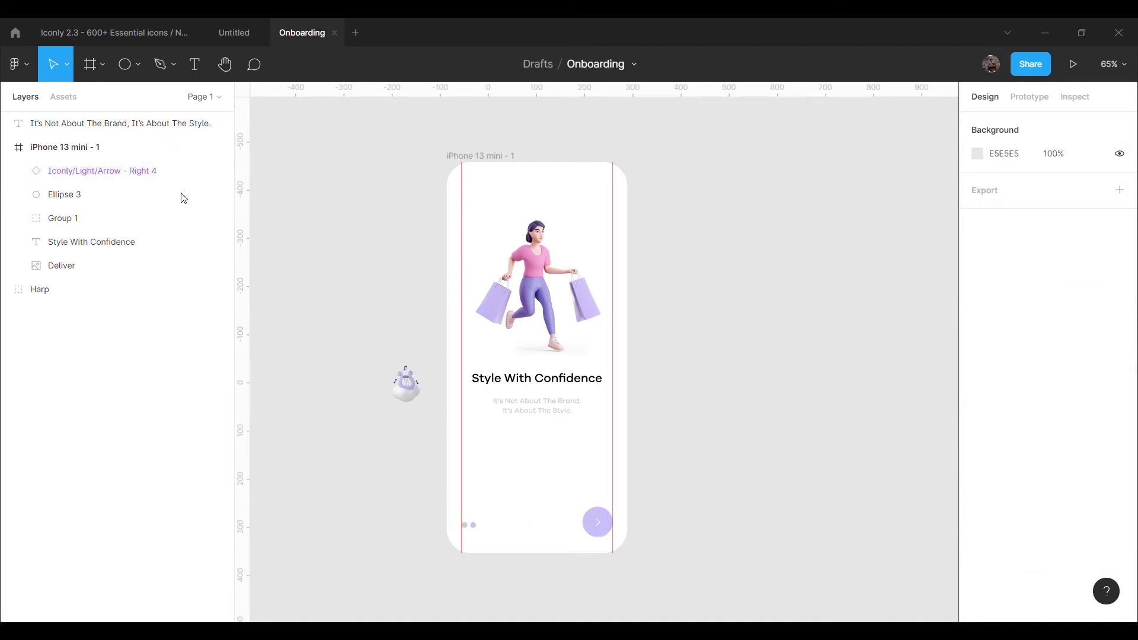
# Step: Move the tagline text layer into the iPhone 13 mini - 1 frame and collapse that frame's layers
pyautogui.click(51, 123)
pyautogui.moveTo(51, 122); pyautogui.dragTo(85, 163)
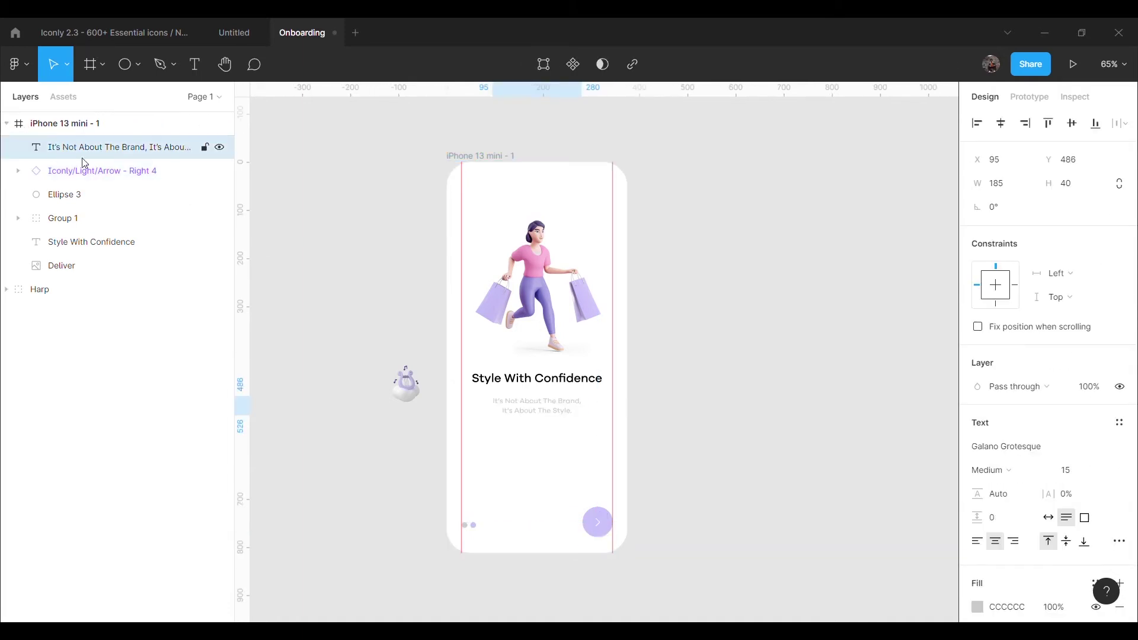
pyautogui.click(6, 123)
# Step: Create a second iPhone 13 mini frame and place it beside the first at X 398, Y -458
pyautogui.click(102, 64)
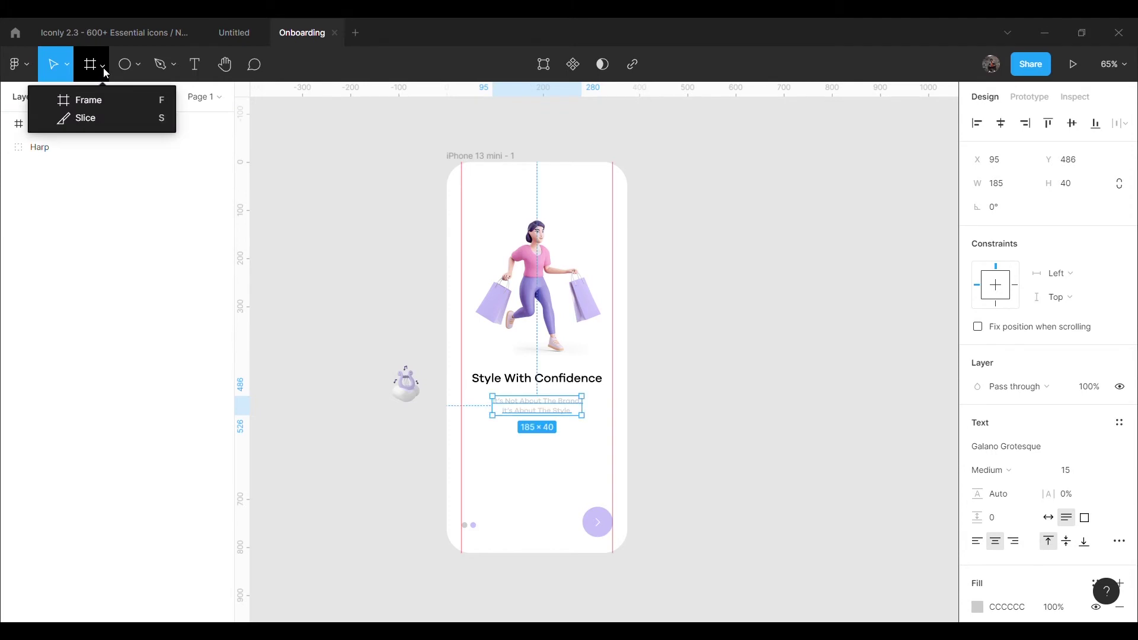
pyautogui.click(112, 102)
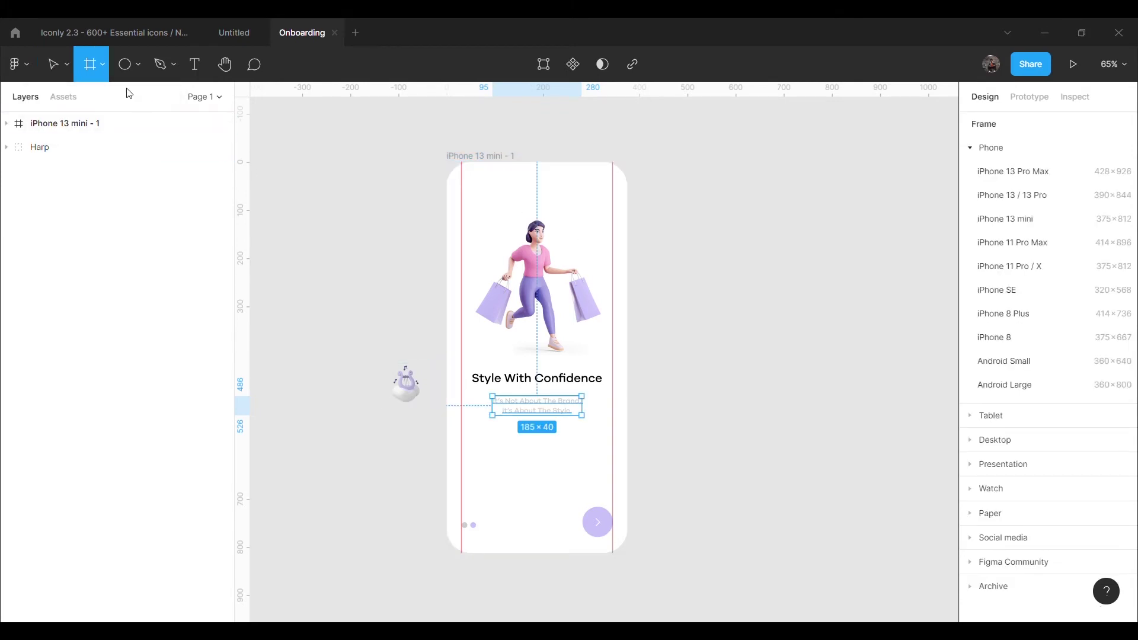
pyautogui.click(102, 65)
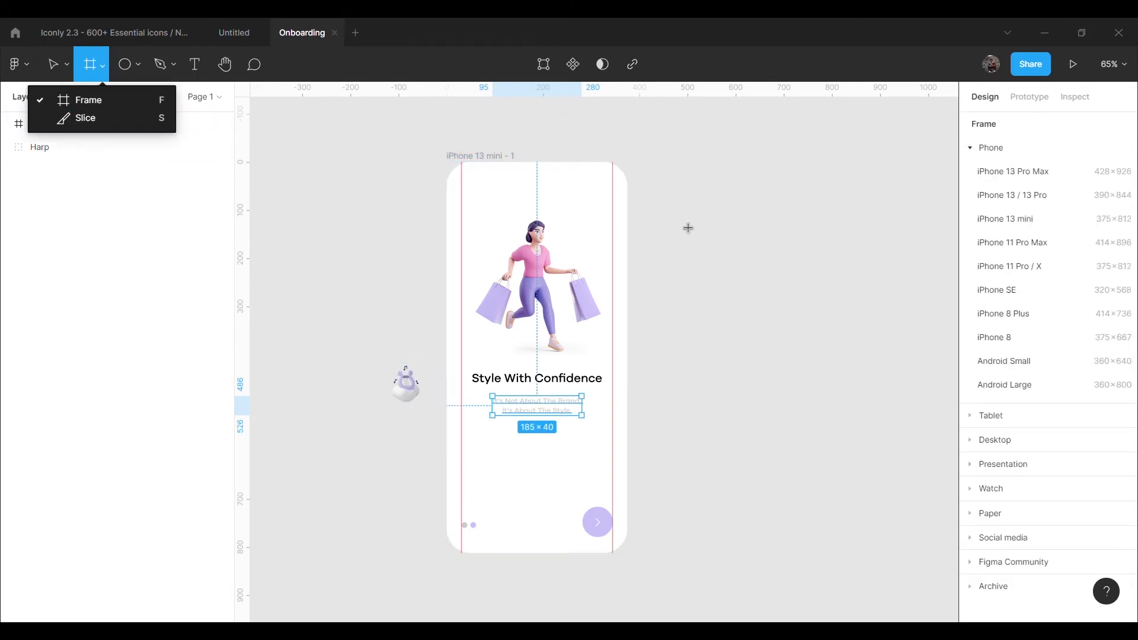
pyautogui.click(1024, 219)
pyautogui.moveTo(775, 341); pyautogui.dragTo(808, 329)
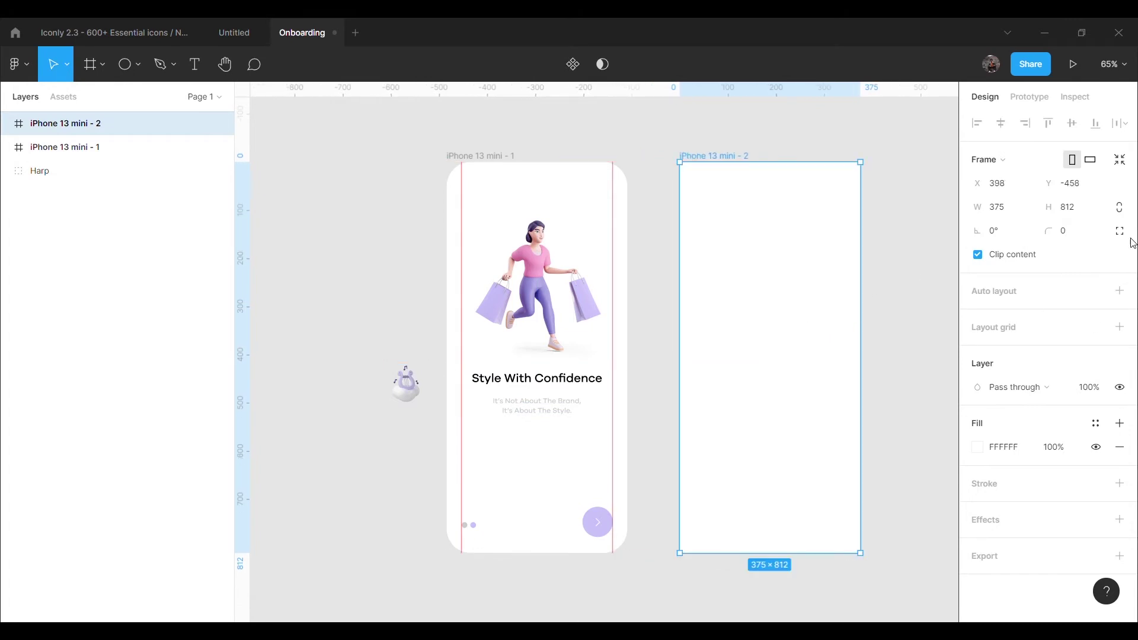
# Step: Set the second phone frame's corner radius to 50
pyautogui.click(1079, 225)
pyautogui.write('50')
pyautogui.press('Return')
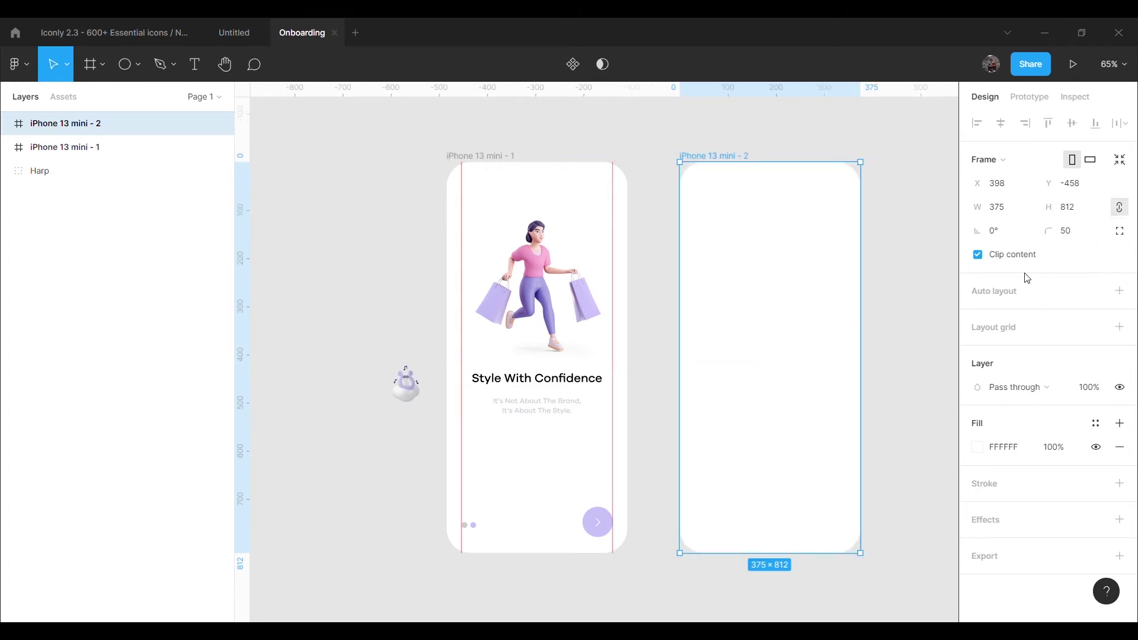
pyautogui.click(910, 278)
# Step: Add two vertical guides inside the second phone frame's left and right edges, matching the first frame's margins
pyautogui.moveTo(243, 452); pyautogui.dragTo(706, 472)
pyautogui.moveTo(260, 473); pyautogui.dragTo(853, 472)
pyautogui.click(804, 443)
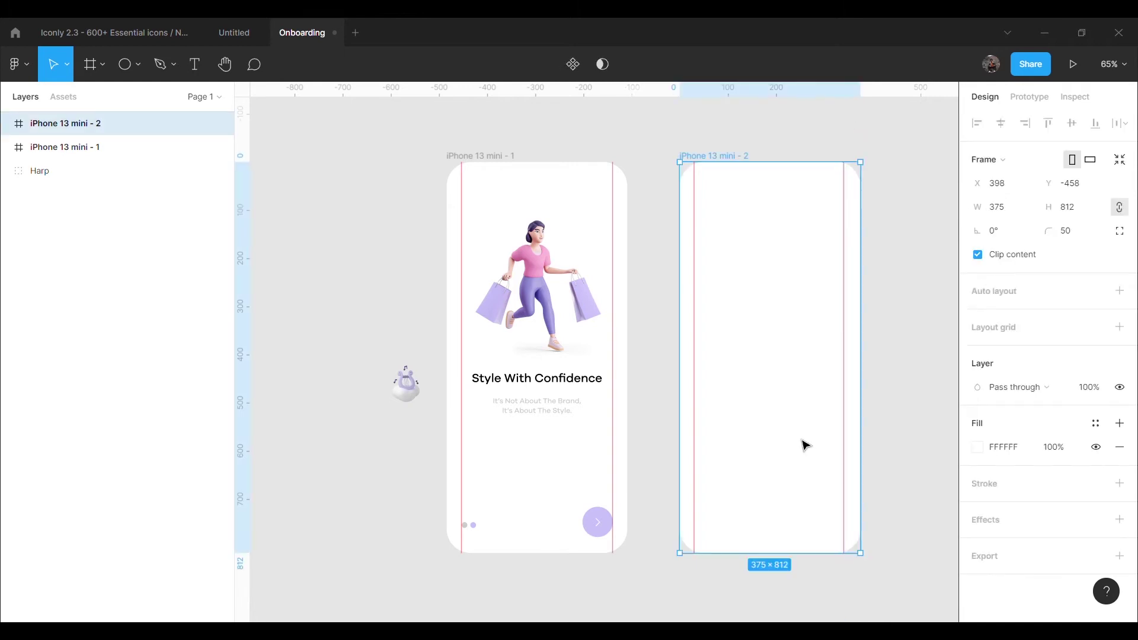
pyautogui.moveTo(845, 419); pyautogui.dragTo(847, 416)
pyautogui.hscroll(3, 900, 393)
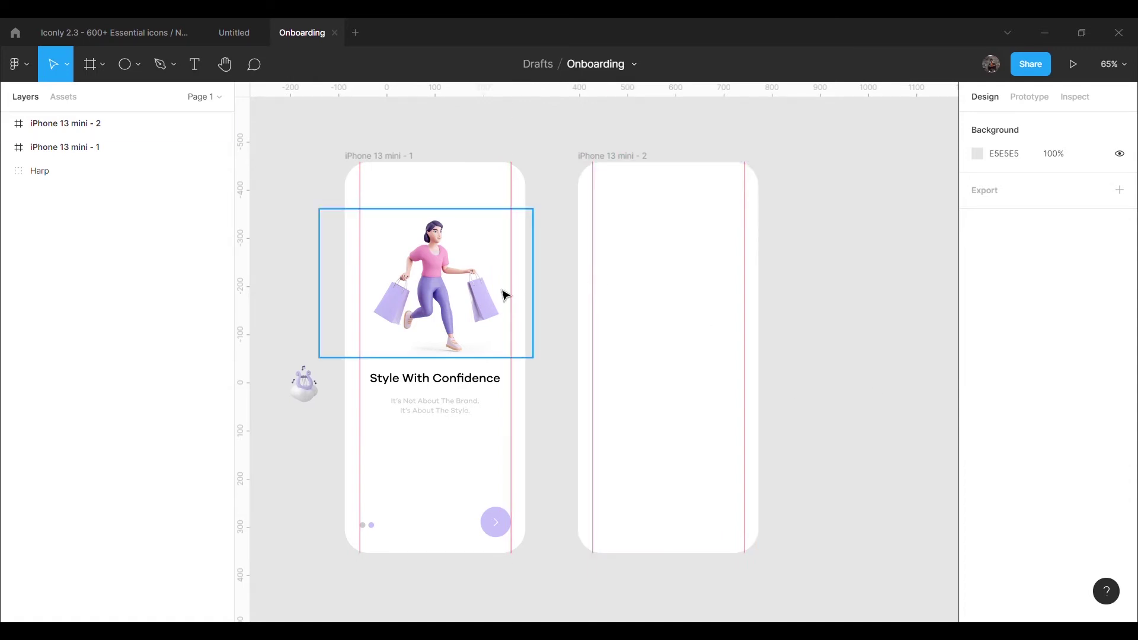
# Step: Add the text "Let's Get Started!" on the canvas beside the second phone frame
pyautogui.press('t')
pyautogui.click(857, 312)
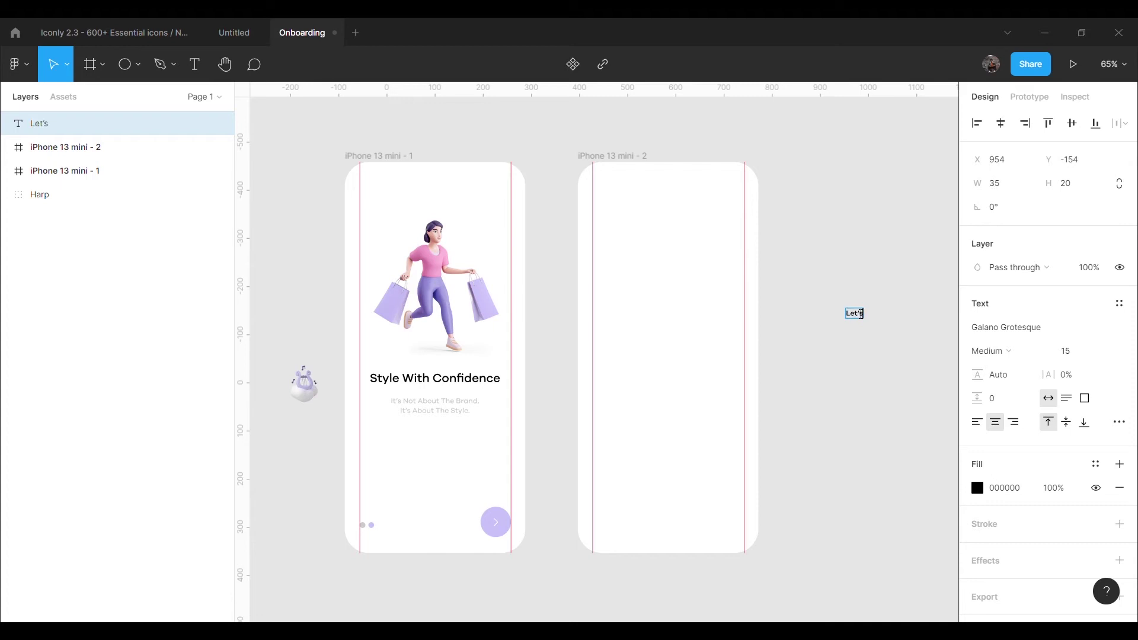
pyautogui.write("Let's Get Started!")
pyautogui.press('Escape')
# Step: Set the heading's font size to 35, narrow its box to 182 wide so it wraps, and left-align it
pyautogui.click(1073, 356)
pyautogui.write('35')
pyautogui.press('Return')
pyautogui.moveTo(943, 334); pyautogui.dragTo(880, 348)
pyautogui.click(977, 421)
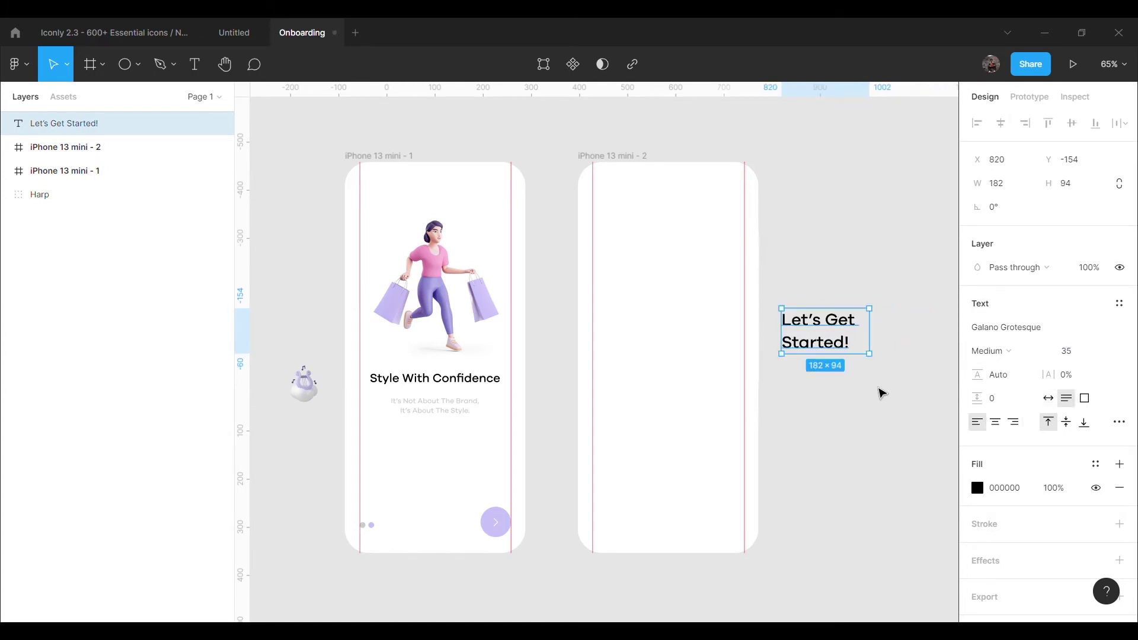
# Step: Move the "Let's Get Started!" heading into the second phone frame against the left guide at X 30, Y 292
pyautogui.moveTo(839, 346); pyautogui.dragTo(651, 338)
pyautogui.click(841, 370)
pyautogui.click(659, 327)
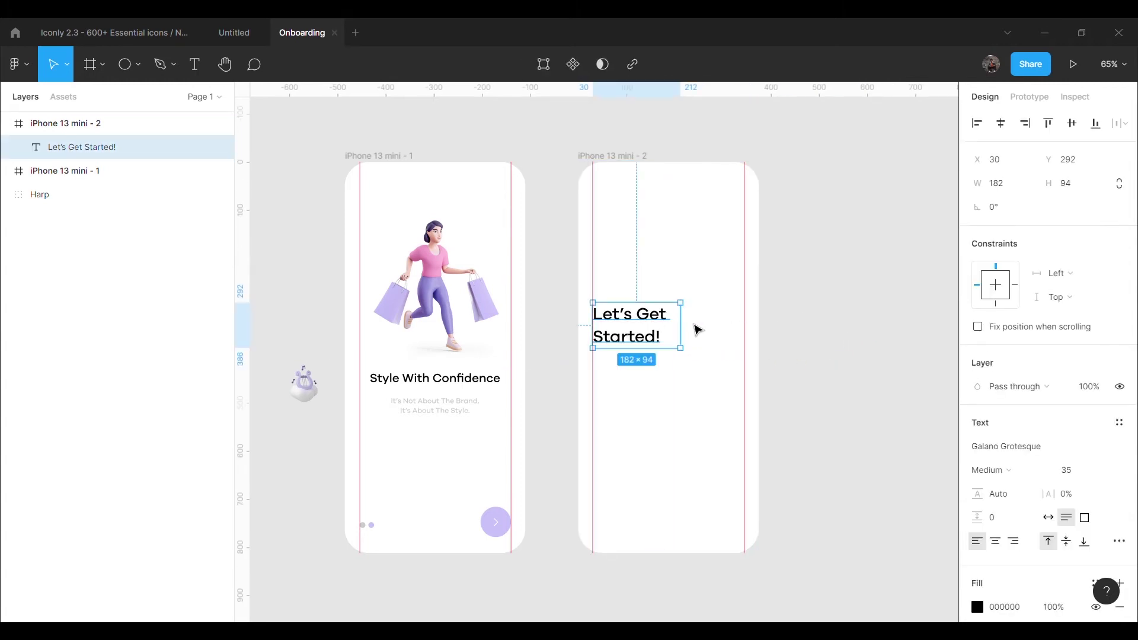
# Step: Break the heading after "Let's" and widen its text box so "Get Started!" fits on the second line
pyautogui.moveTo(695, 336); pyautogui.dragTo(672, 342)
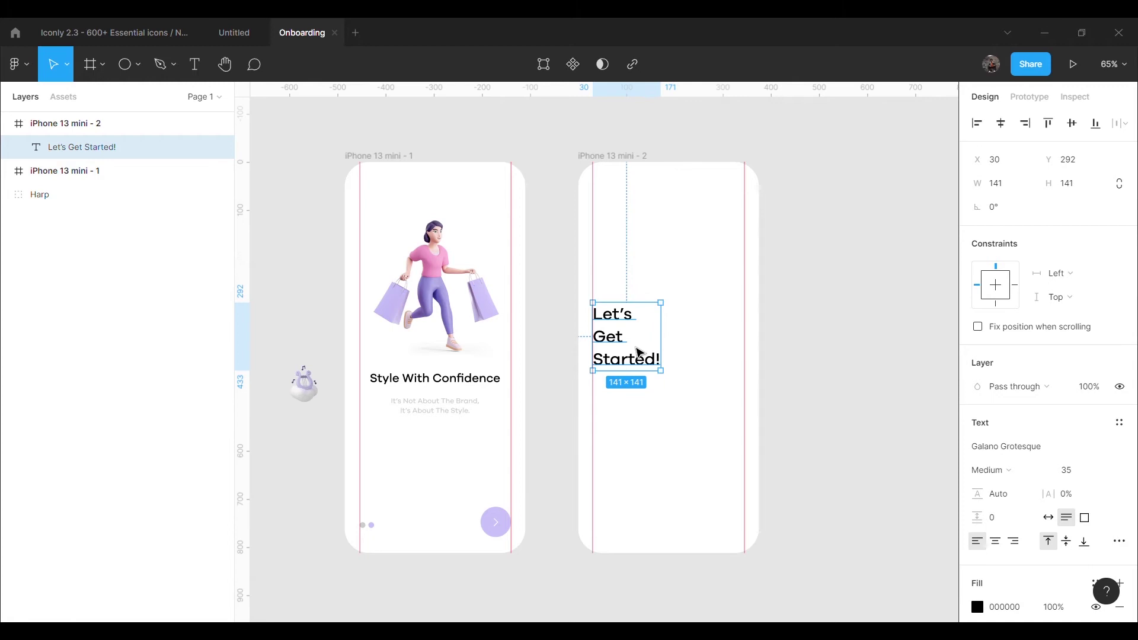
pyautogui.moveTo(668, 353); pyautogui.dragTo(686, 353)
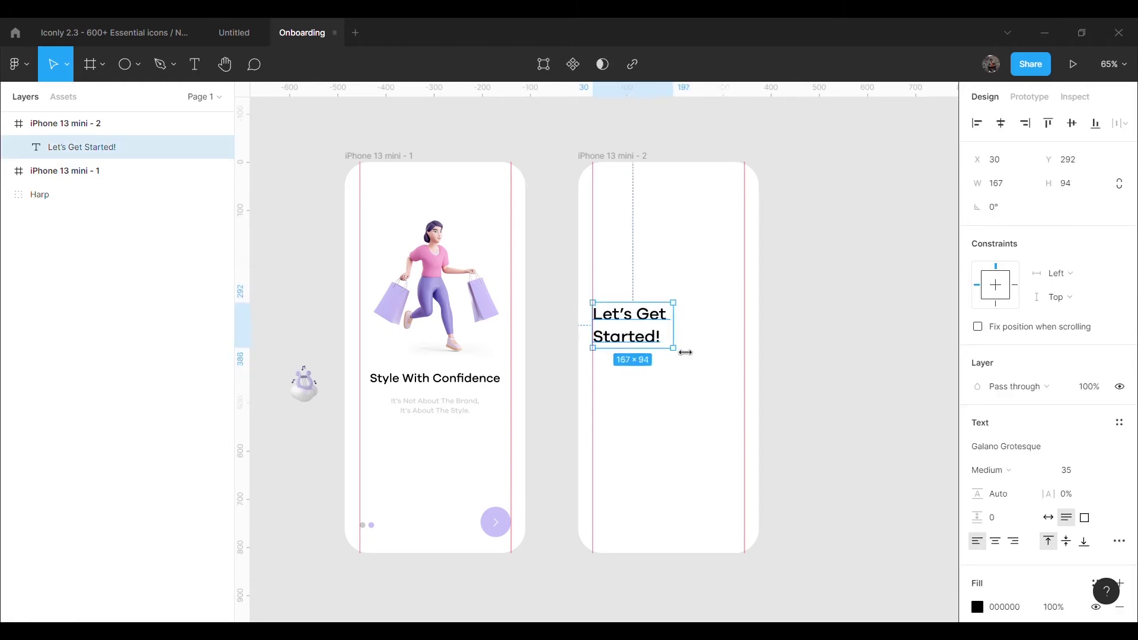
pyautogui.doubleClick(643, 323)
pyautogui.press('Return')
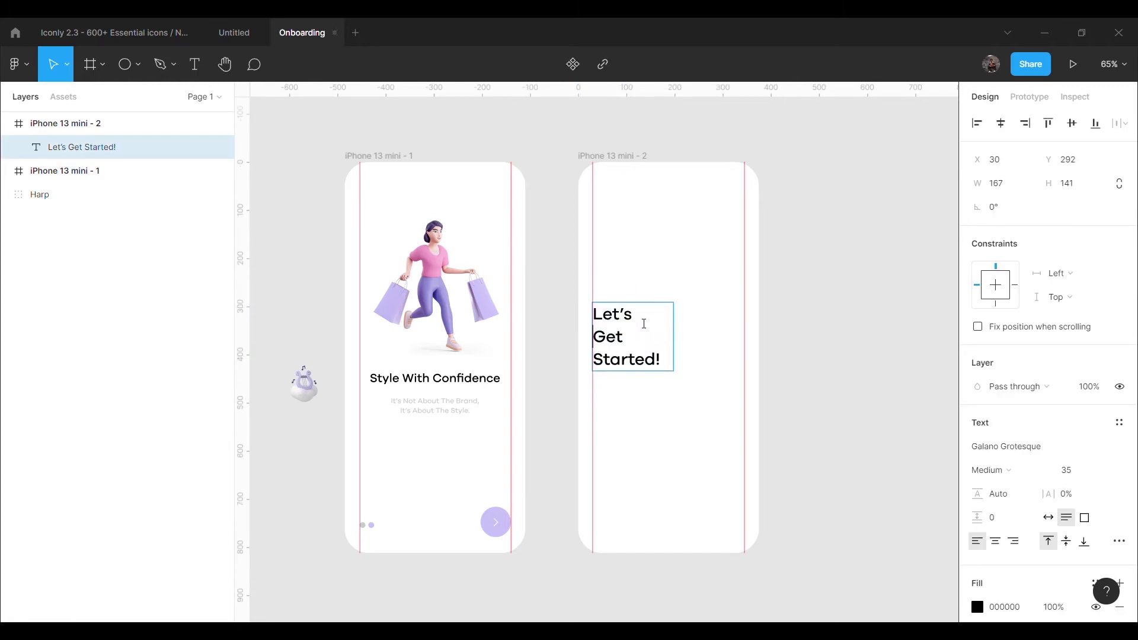
pyautogui.press('BackSpace')
pyautogui.press('Return')
pyautogui.press('Escape')
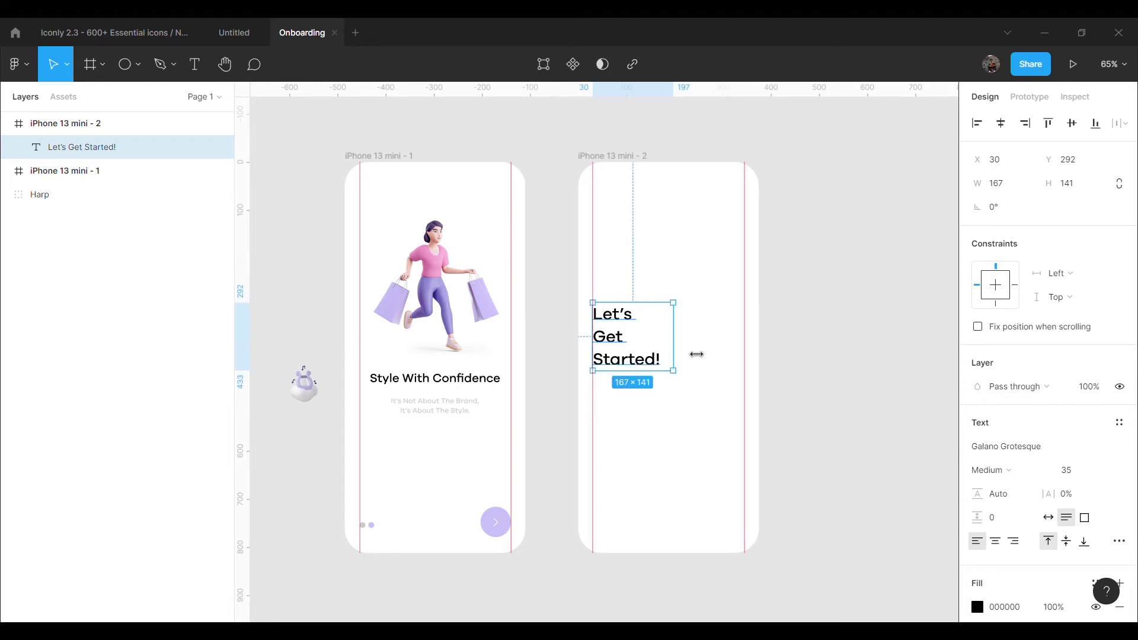
pyautogui.moveTo(696, 354); pyautogui.dragTo(715, 356)
pyautogui.click(801, 361)
# Step: Move the Harp illustration into the upper part of the second phone frame and enlarge it to 280 × 280 at X 48, Y 47
pyautogui.moveTo(311, 388); pyautogui.dragTo(873, 359)
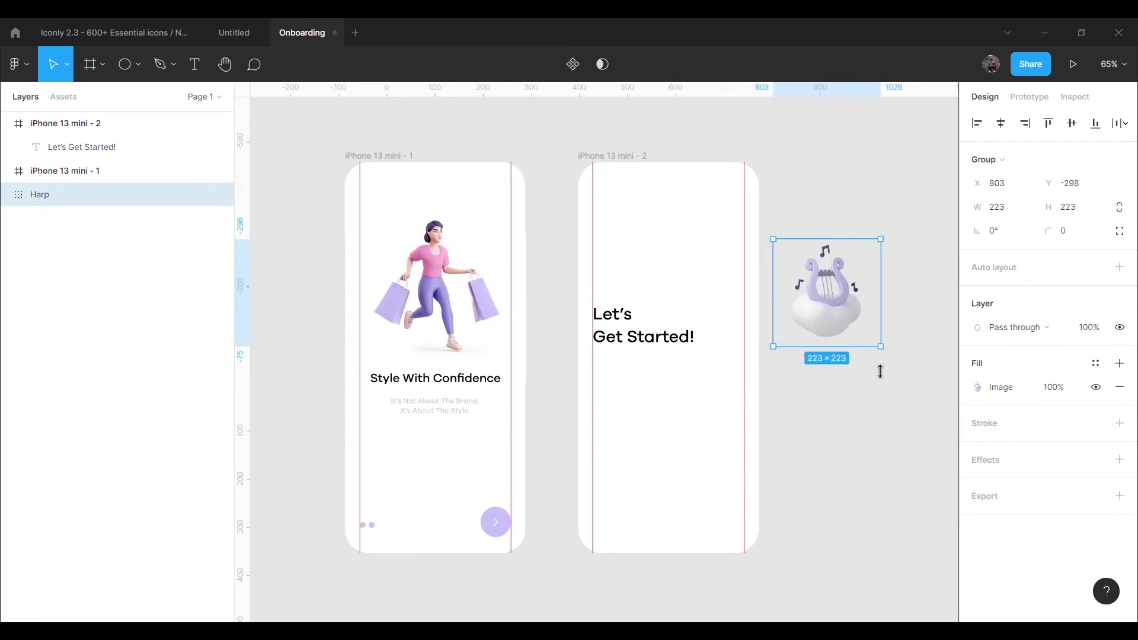
pyautogui.moveTo(849, 322); pyautogui.dragTo(662, 273)
pyautogui.click(759, 303)
pyautogui.click(664, 263)
pyautogui.moveTo(708, 307); pyautogui.dragTo(673, 301)
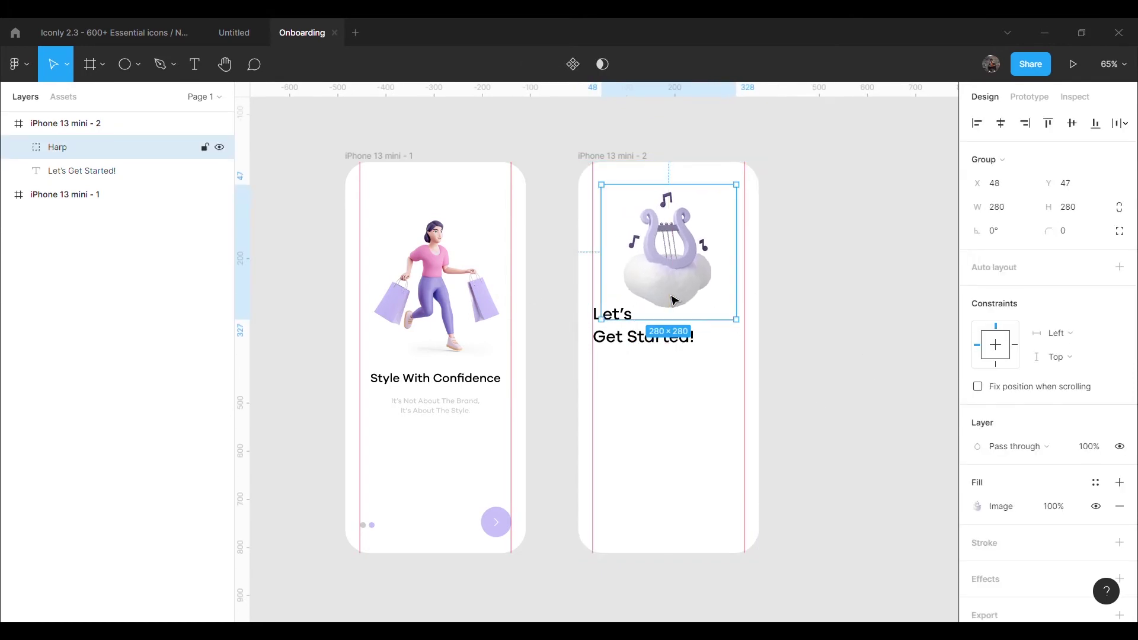
# Step: Move the "Let's Get Started!" heading down so it sits below the harp illustration
pyautogui.click(719, 378)
pyautogui.click(688, 358)
pyautogui.hotkey('shift', 'Down')
pyautogui.hotkey('shift', 'Down')
pyautogui.hotkey('shift', 'Down')
pyautogui.hotkey('shift', 'Down')
pyautogui.click(782, 360)
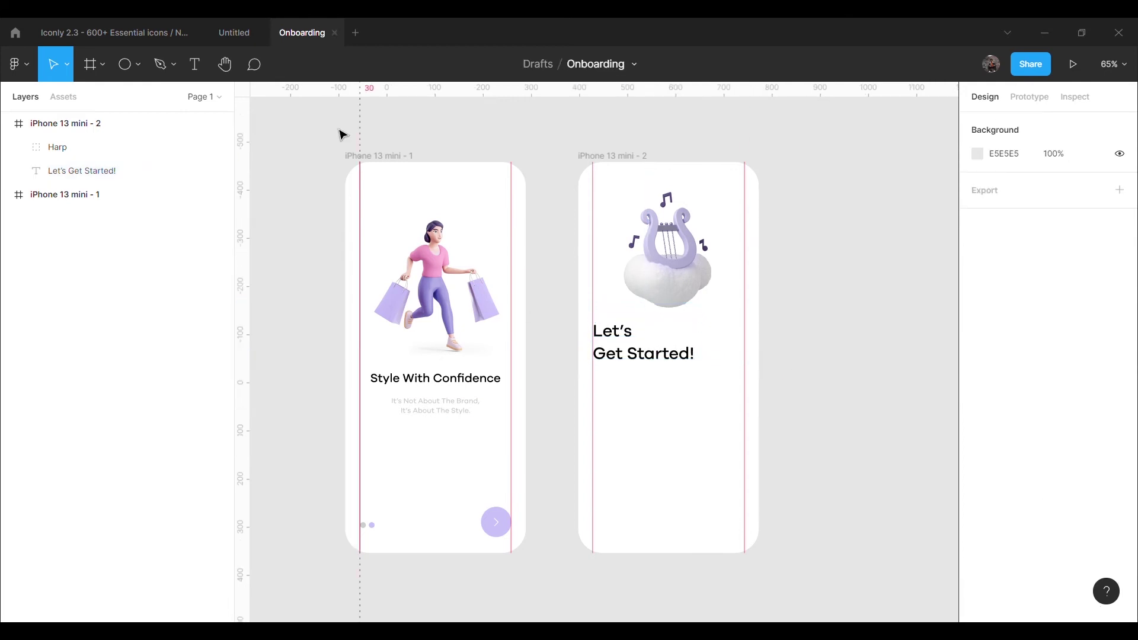
# Step: Duplicate the first screen's grey subtitle into the second frame and change its text to "Please enter the details below to continue."
pyautogui.click(442, 412)
pyautogui.hotkey('ctrl', 'd')
pyautogui.moveTo(452, 411); pyautogui.dragTo(647, 423)
pyautogui.write('Please enter')
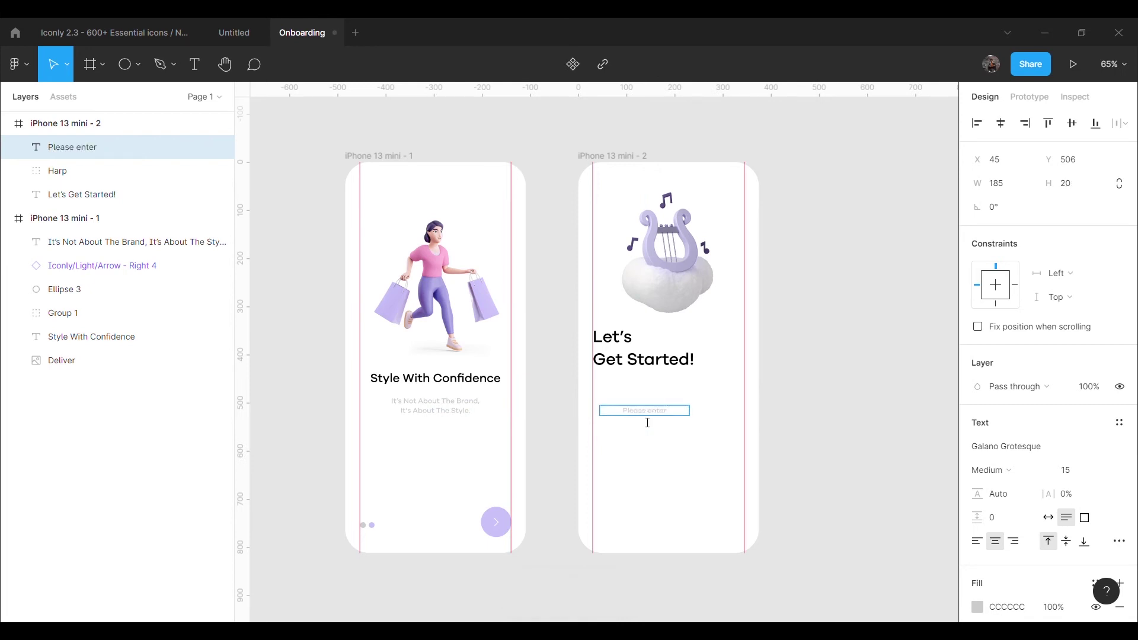
pyautogui.write(' the details below to continue.')
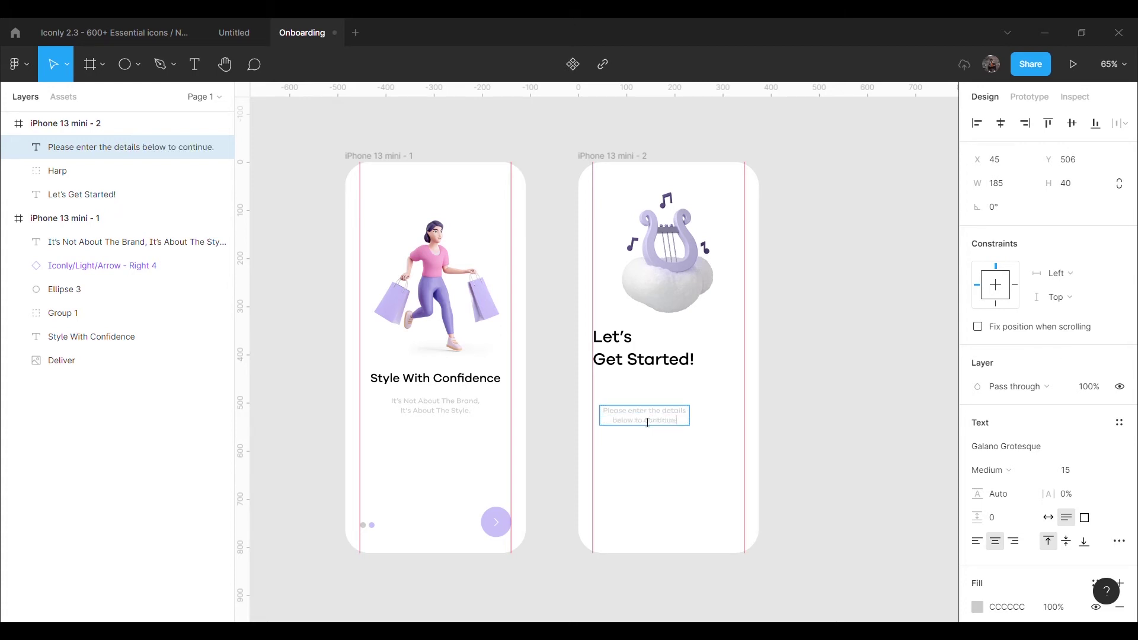
pyautogui.press('Escape')
# Step: Widen the copied subtitle's text box to 397 so it fits one line, left-align it, and set its font size to 13
pyautogui.doubleClick(700, 431)
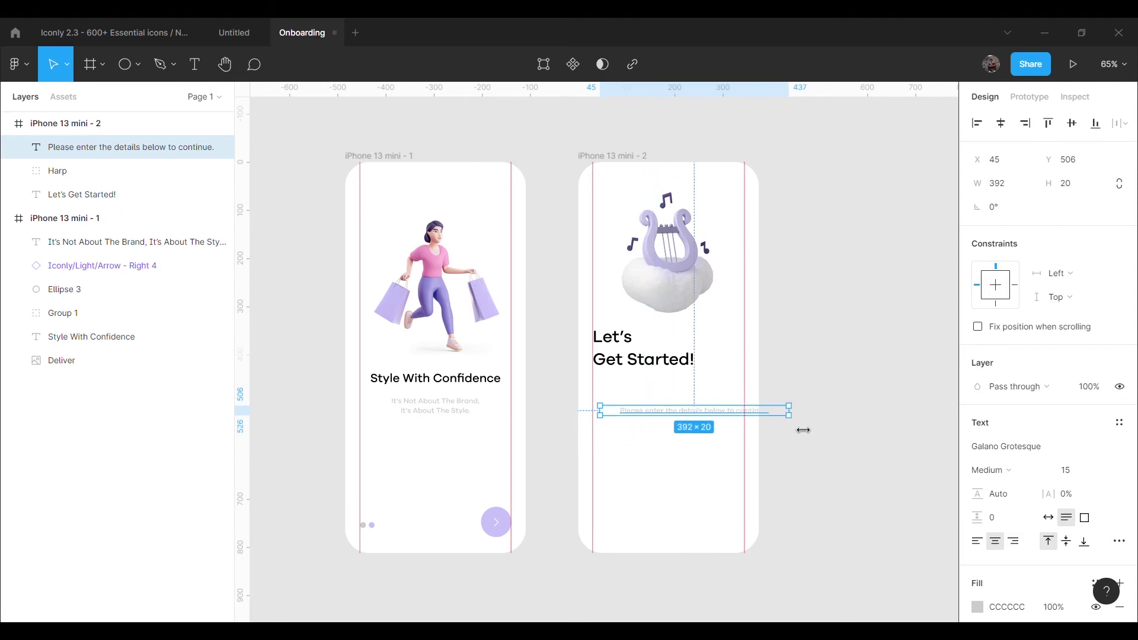
pyautogui.click(976, 541)
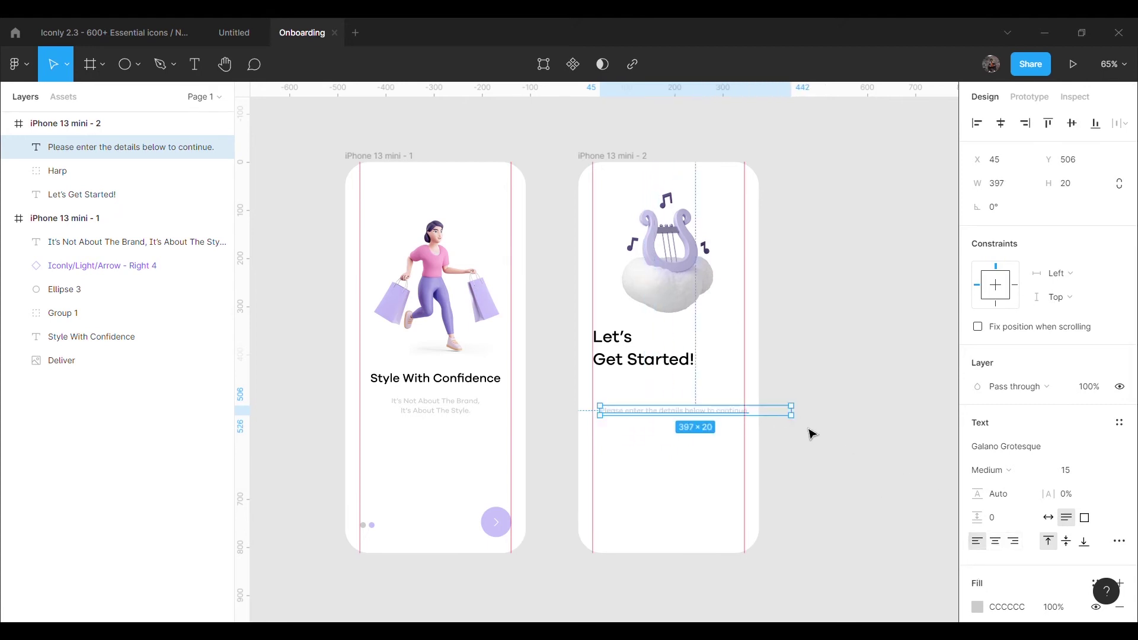
pyautogui.click(1076, 477)
pyautogui.write('13')
pyautogui.press('Return')
# Step: Position the subtitle directly under the "Let's Get Started!" heading against the left guide at X 30, Y 445
pyautogui.moveTo(687, 417)
pyautogui.mouseDown()
pyautogui.moveTo(679, 394)
pyautogui.moveTo(691, 414)
pyautogui.mouseUp()
pyautogui.click(827, 459)
pyautogui.click(676, 382)
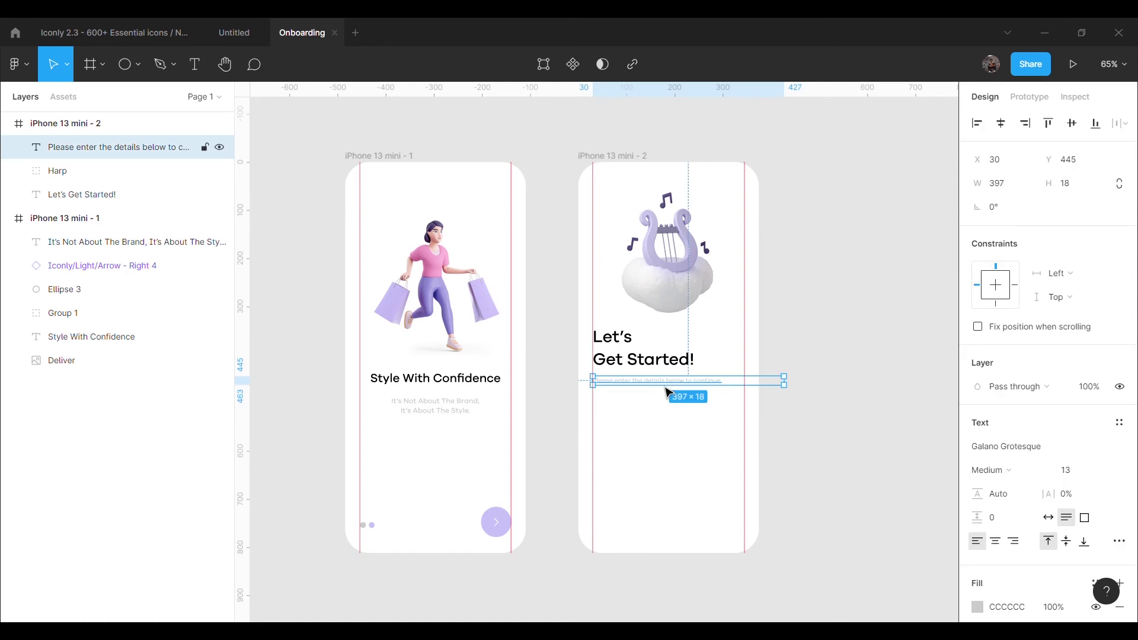
# Step: Set the second screen's subtitle to Regular weight with a font size of 14
pyautogui.click(524, 305)
pyautogui.click(676, 382)
pyautogui.click(1023, 470)
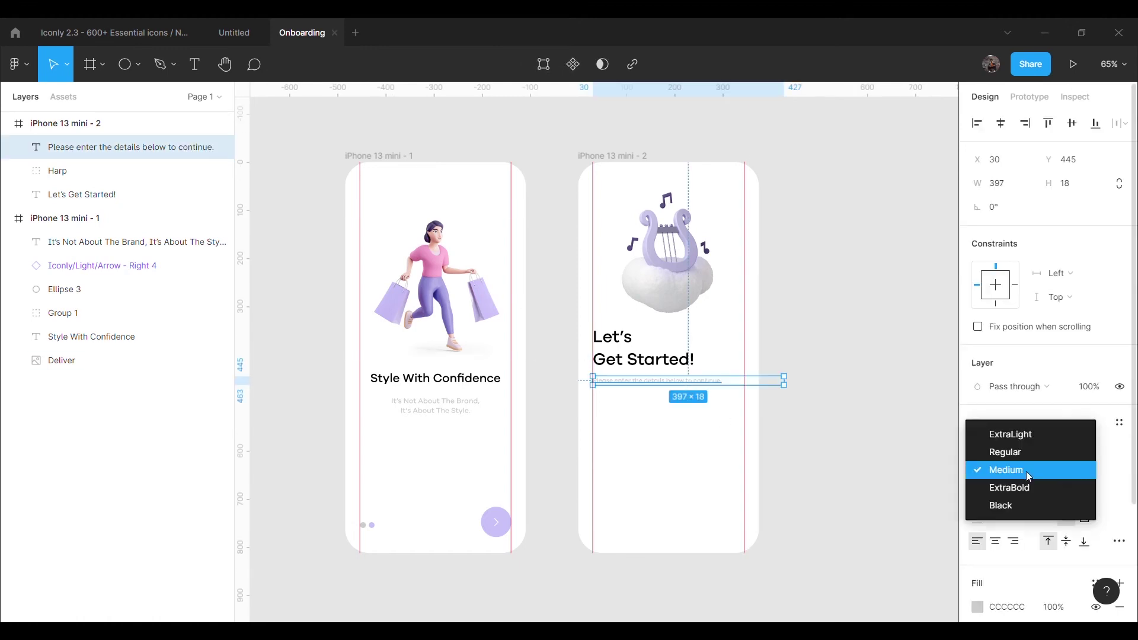
pyautogui.click(1028, 451)
pyautogui.click(1083, 473)
pyautogui.write('1')
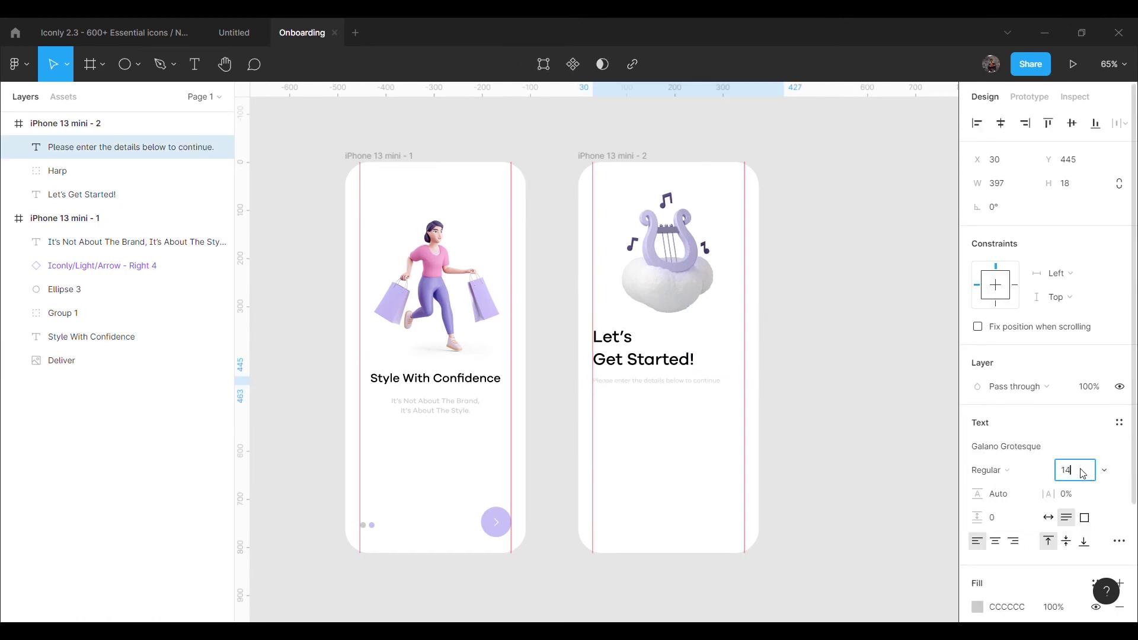
pyautogui.write('4')
pyautogui.press('Return')
pyautogui.click(894, 477)
# Step: Draw a rectangle about 74 high on the empty canvas beside the second phone frame
pyautogui.click(137, 67)
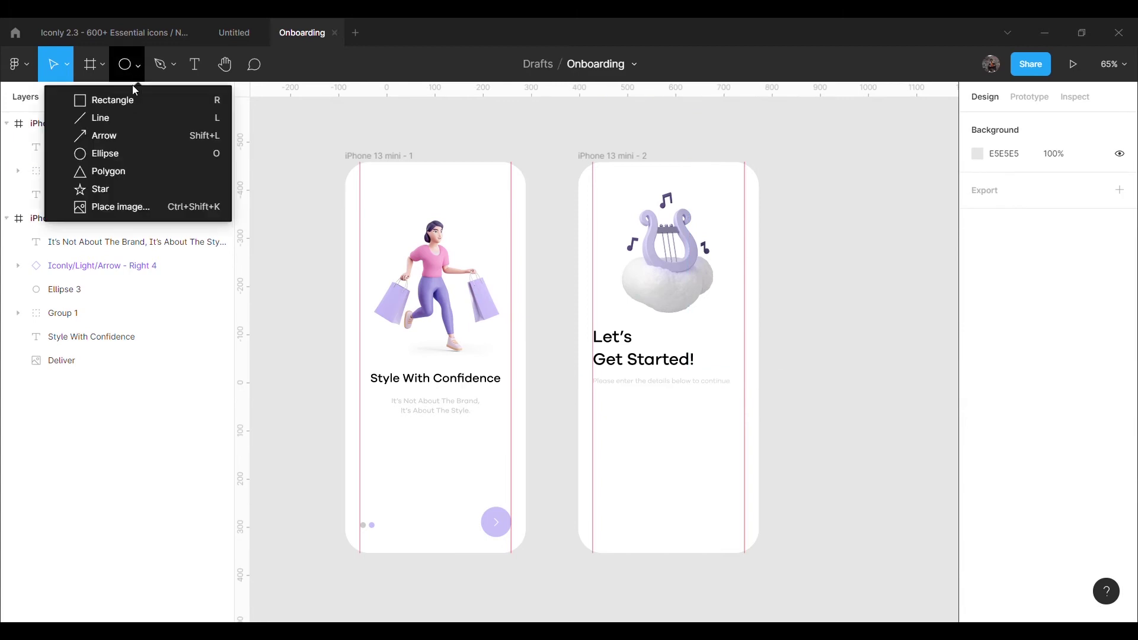
pyautogui.click(104, 100)
pyautogui.moveTo(798, 380); pyautogui.dragTo(862, 416)
pyautogui.press('Escape')
# Step: Give the new rectangle a corner radius of 20 and a light grey EEEEEE fill
pyautogui.click(854, 402)
pyautogui.click(1091, 212)
pyautogui.write('20')
pyautogui.press('Return')
pyautogui.click(1014, 330)
pyautogui.write('eed')
pyautogui.press('Return')
# Step: Move the grey rectangle below the second screen's subtitle at X 30, Y 497 and widen it to 315 to span the guides
pyautogui.moveTo(816, 396); pyautogui.dragTo(630, 434)
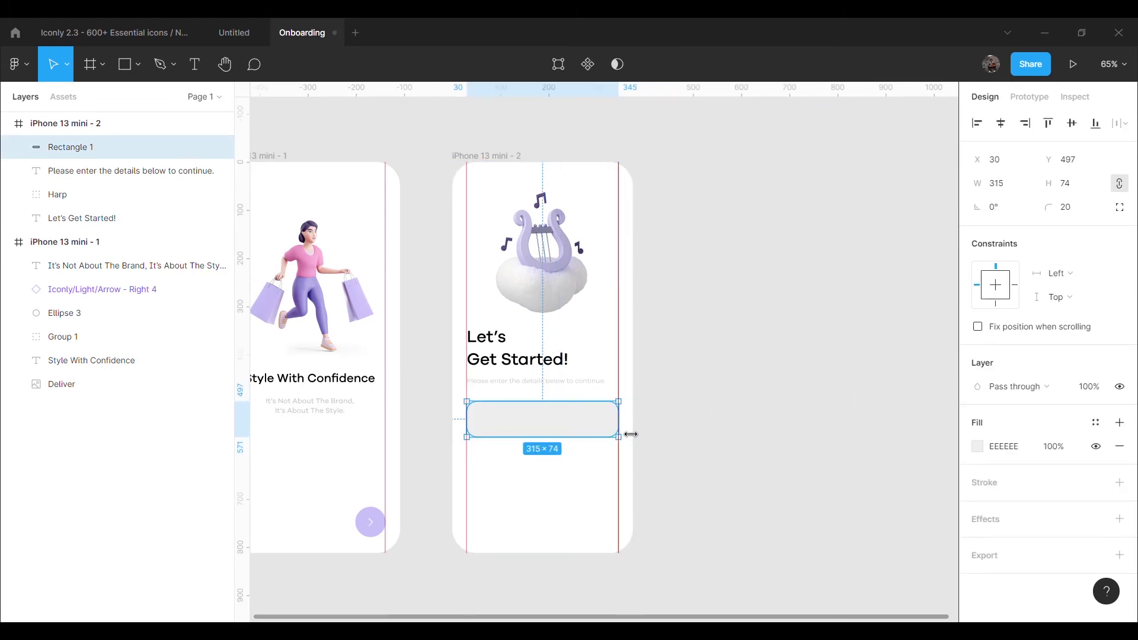
pyautogui.click(704, 453)
pyautogui.click(592, 424)
pyautogui.press('Escape')
pyautogui.click(549, 424)
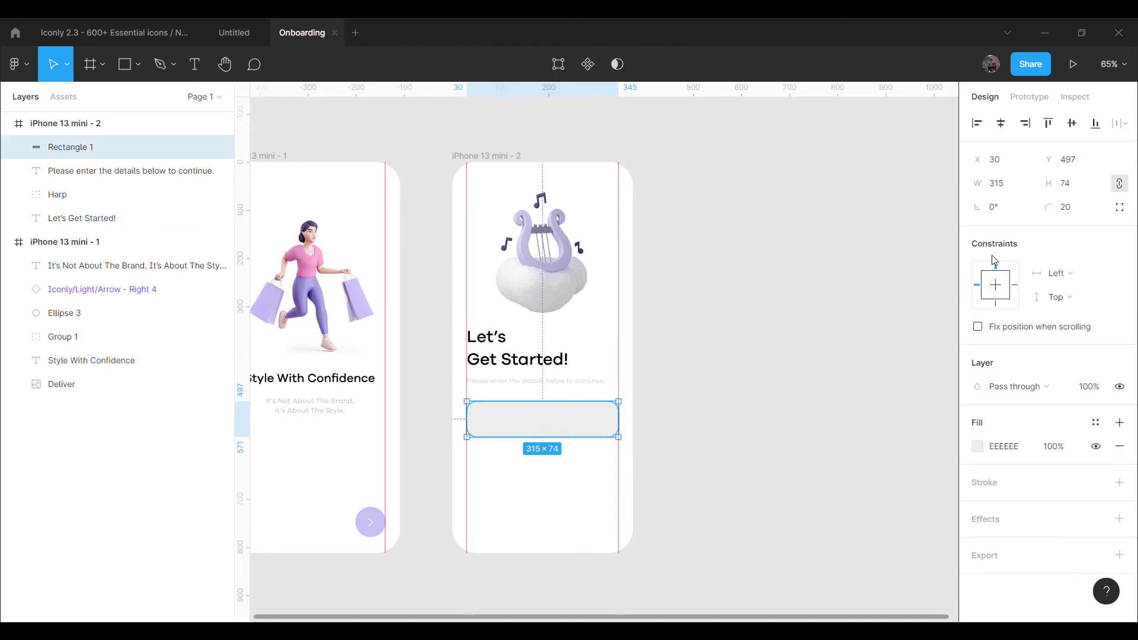
# Step: Set the grey rectangle's size to 312 wide by 63 high
pyautogui.click(1017, 188)
pyautogui.write('312')
pyautogui.press('Return')
pyautogui.click(1071, 184)
pyautogui.write('63')
pyautogui.press('Return')
pyautogui.click(841, 277)
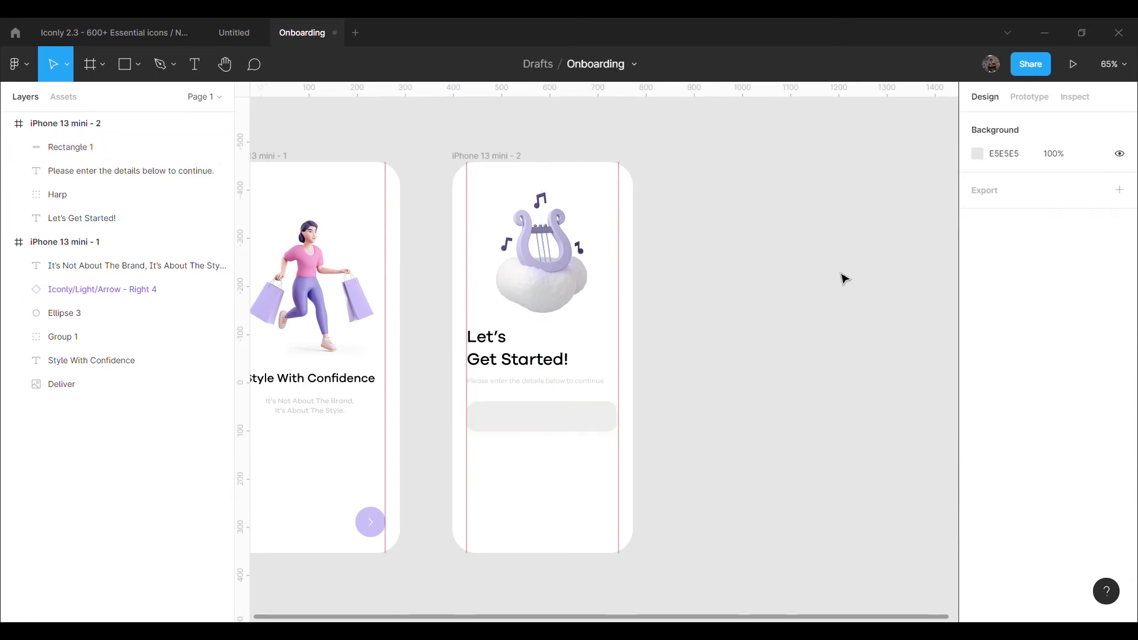
# Step: Duplicate the grey rectangle twice and stack the two copies below the original in the second frame
pyautogui.click(562, 433)
pyautogui.hotkey('ctrl', 'd')
pyautogui.moveTo(551, 428); pyautogui.dragTo(551, 526)
pyautogui.hotkey('ctrl', 'd')
pyautogui.press('Escape')
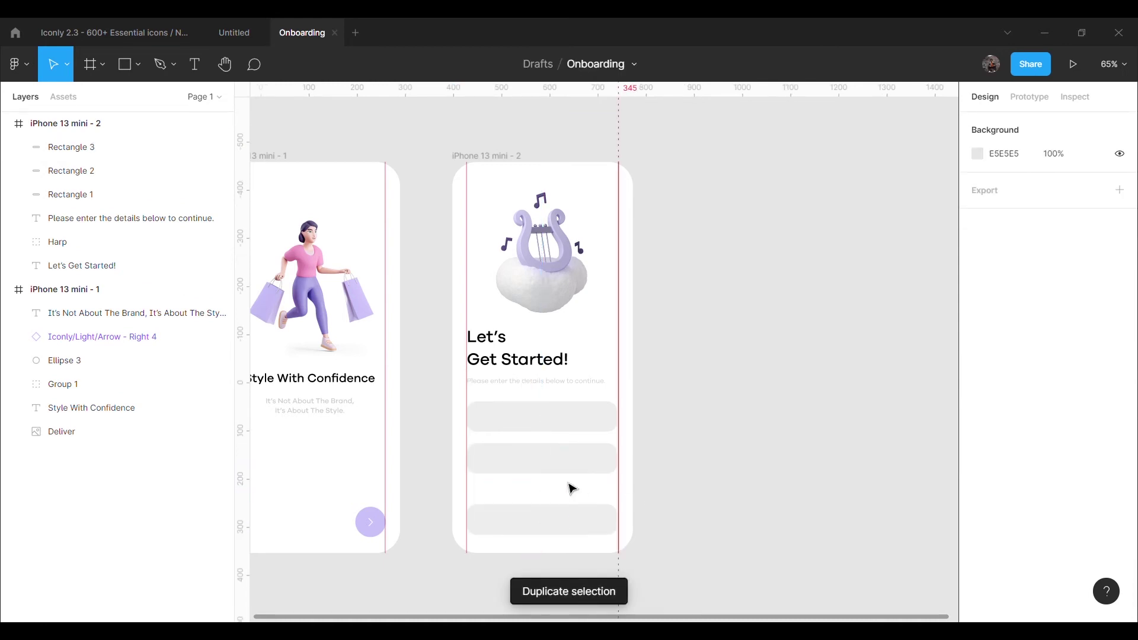
# Step: Rearrange the three rectangles lower in the frame, with the first at X 30, Y 538 and the second close beneath it
pyautogui.click(569, 470)
pyautogui.moveTo(569, 470); pyautogui.dragTo(569, 483)
pyautogui.click(557, 522)
pyautogui.moveTo(558, 521); pyautogui.dragTo(558, 525)
pyautogui.moveTo(557, 481); pyautogui.dragTo(557, 484)
pyautogui.click(562, 415)
pyautogui.moveTo(560, 418); pyautogui.dragTo(549, 444)
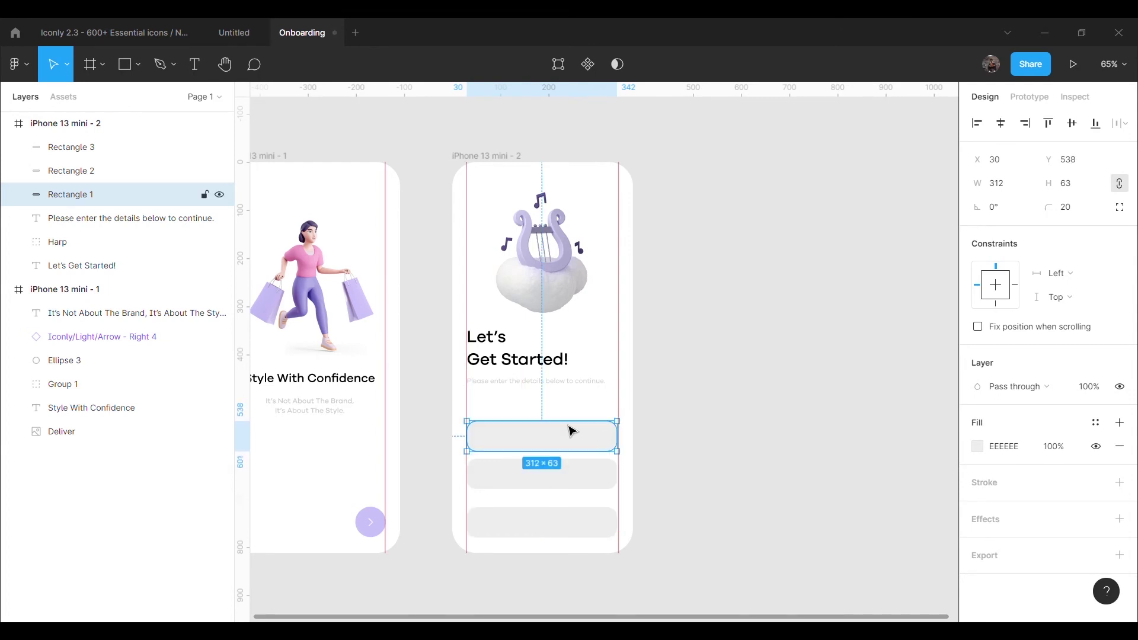
# Step: Move the subtitle and the "Let's Get Started!" heading down closer to the first grey field
pyautogui.click(652, 399)
pyautogui.click(561, 383)
pyautogui.press('Down')
pyautogui.press('Down')
pyautogui.press('Down')
pyautogui.press('Down')
pyautogui.press('Down')
pyautogui.press('Down')
pyautogui.press('Down')
pyautogui.press('Down')
pyautogui.press('Down')
pyautogui.press('Down')
pyautogui.press('Down')
pyautogui.press('Down')
pyautogui.press('Down')
pyautogui.press('Down')
pyautogui.press('Down')
pyautogui.press('Down')
pyautogui.press('Down')
pyautogui.press('Down')
pyautogui.press('Down')
pyautogui.press('Down')
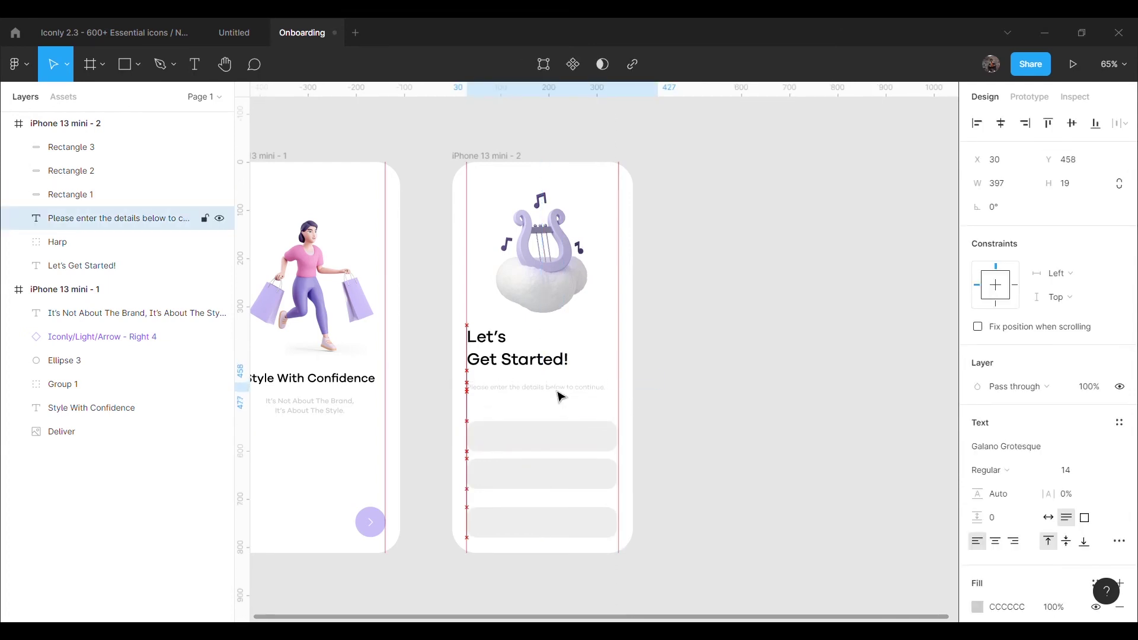
pyautogui.moveTo(526, 354); pyautogui.dragTo(526, 368)
# Step: Scale the harp illustration proportionally to a width of 321 and centre it above the heading
pyautogui.click(537, 287)
pyautogui.moveTo(613, 336); pyautogui.dragTo(617, 354)
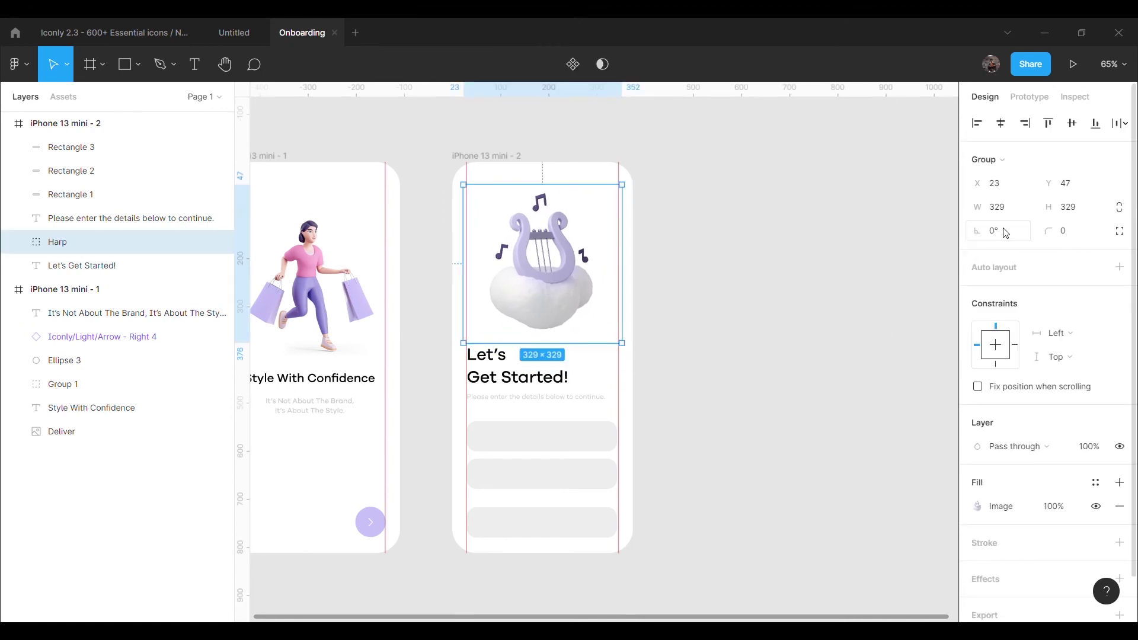
pyautogui.click(1114, 209)
pyautogui.click(1023, 205)
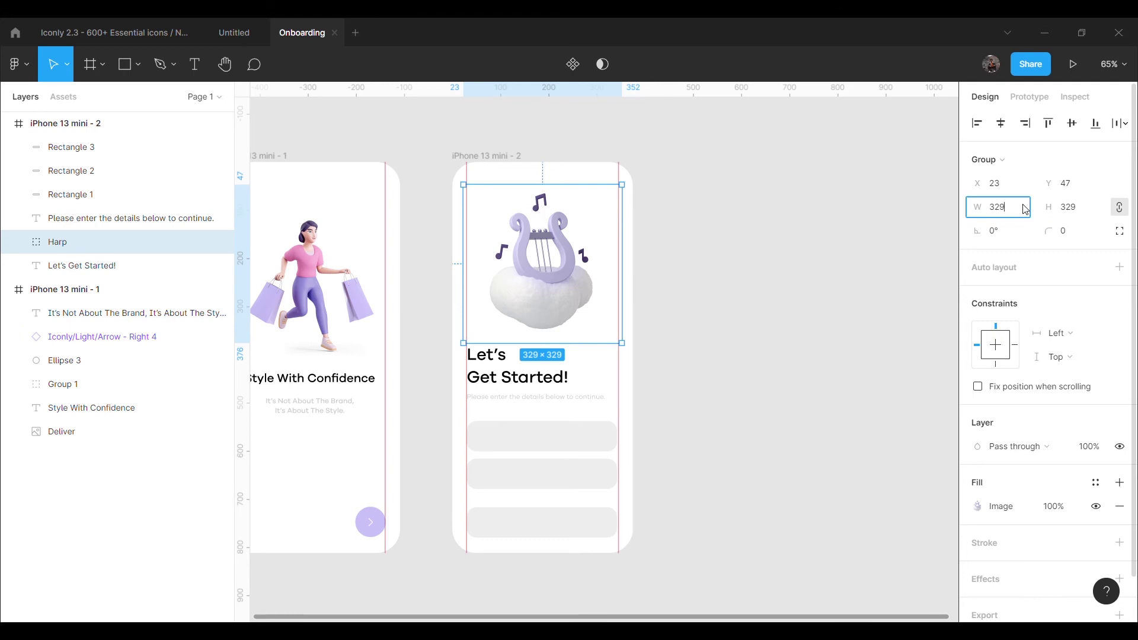
pyautogui.write('321')
pyautogui.press('Return')
pyautogui.click(784, 315)
pyautogui.moveTo(556, 292); pyautogui.dragTo(560, 294)
pyautogui.click(714, 363)
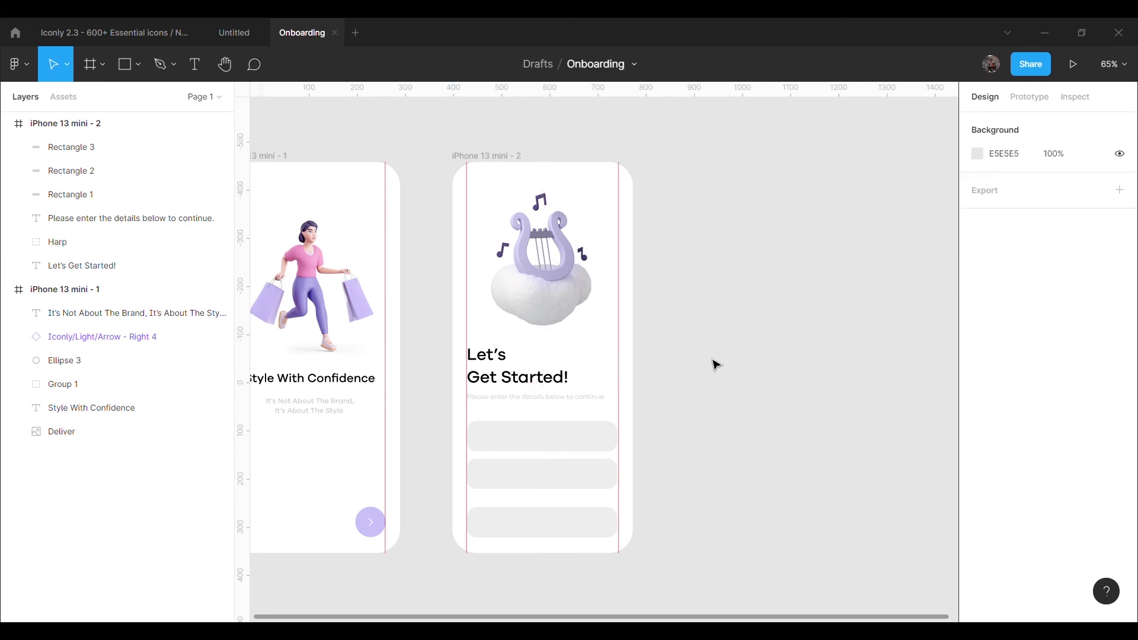
# Step: Move the lowest rectangle to X 32, Y 706 and style it as a button with corner radius 30 and the document's lavender fill
pyautogui.moveTo(541, 505); pyautogui.dragTo(543, 521)
pyautogui.click(1077, 209)
pyautogui.write('30')
pyautogui.press('Return')
pyautogui.click(978, 446)
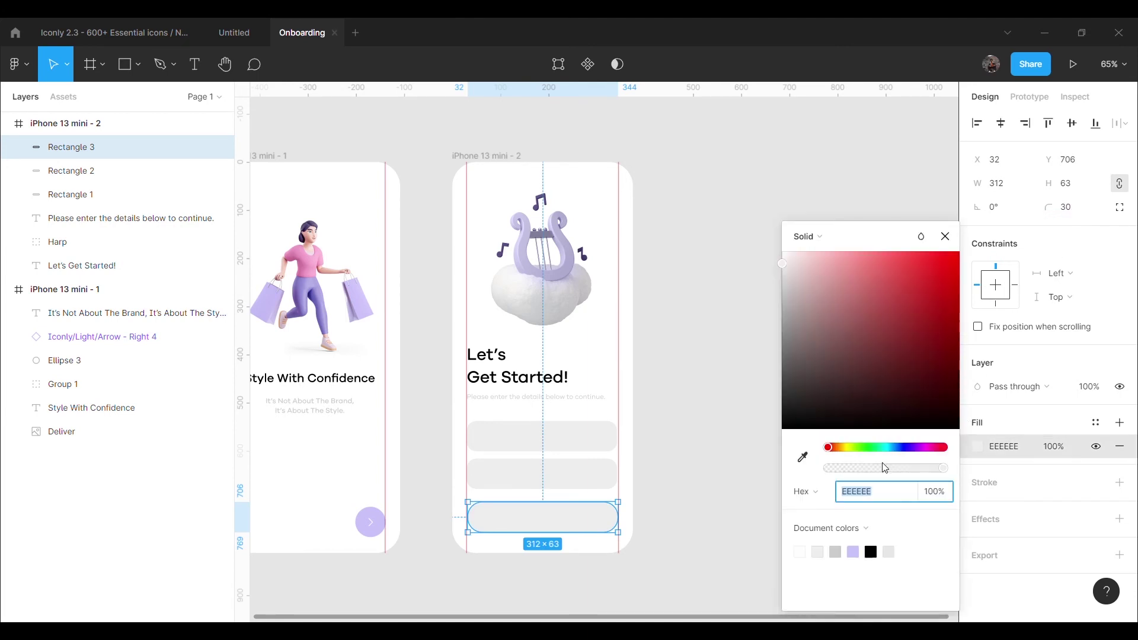
pyautogui.click(855, 553)
pyautogui.click(732, 429)
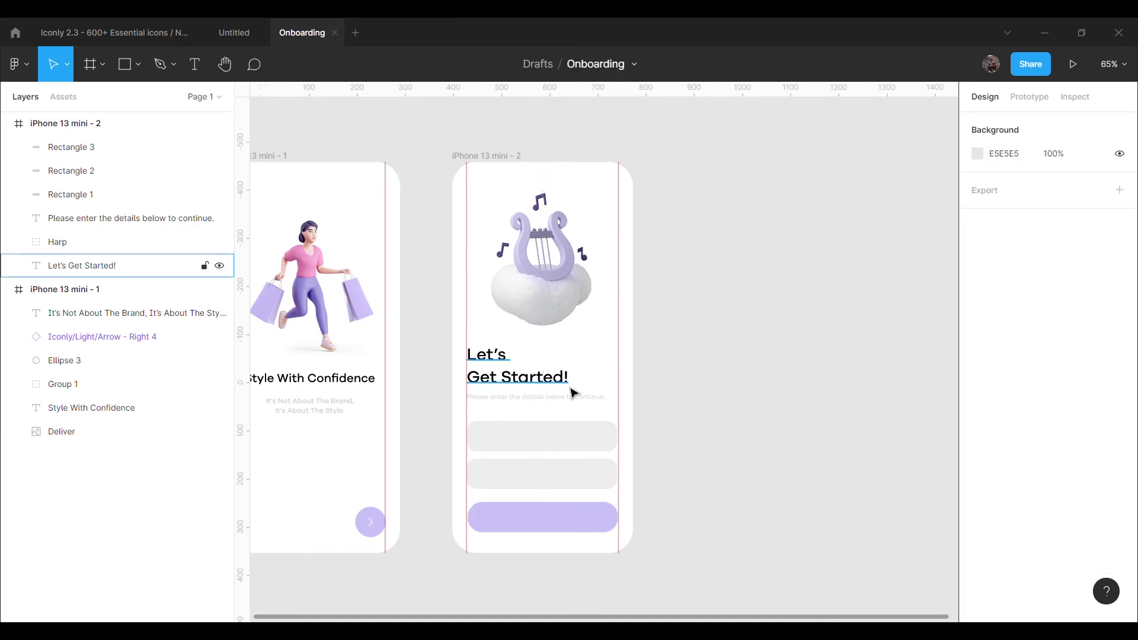
# Step: Switch to the Iconly 2.3 file and copy the Message icon from the Light (Border) set
pyautogui.click(92, 36)
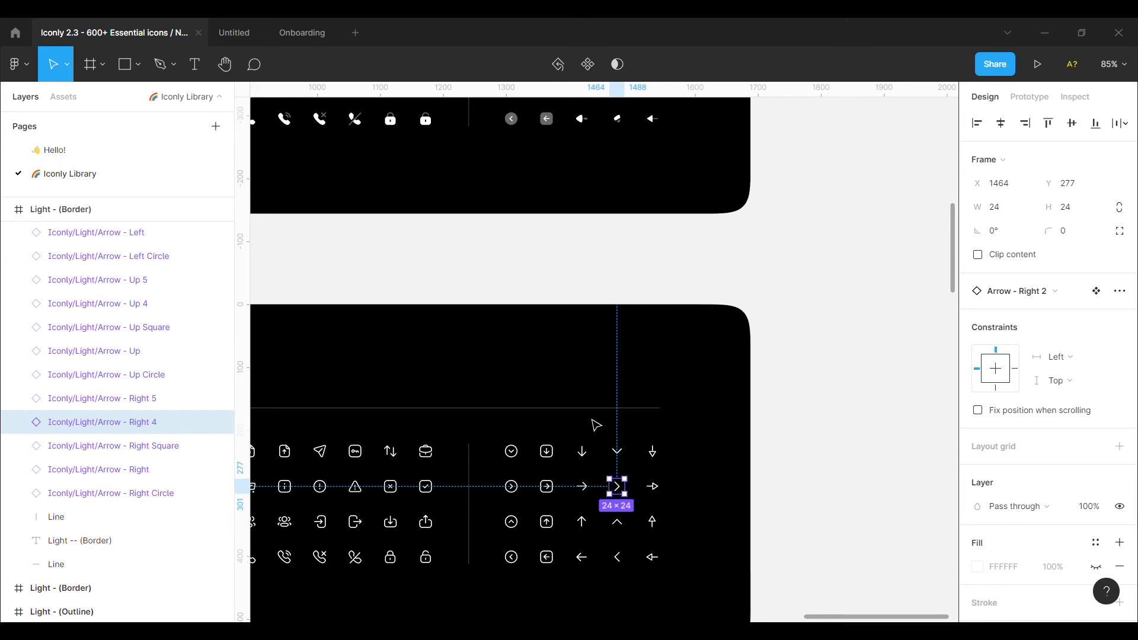
pyautogui.click(844, 438)
pyautogui.scroll(3, 824, 474)
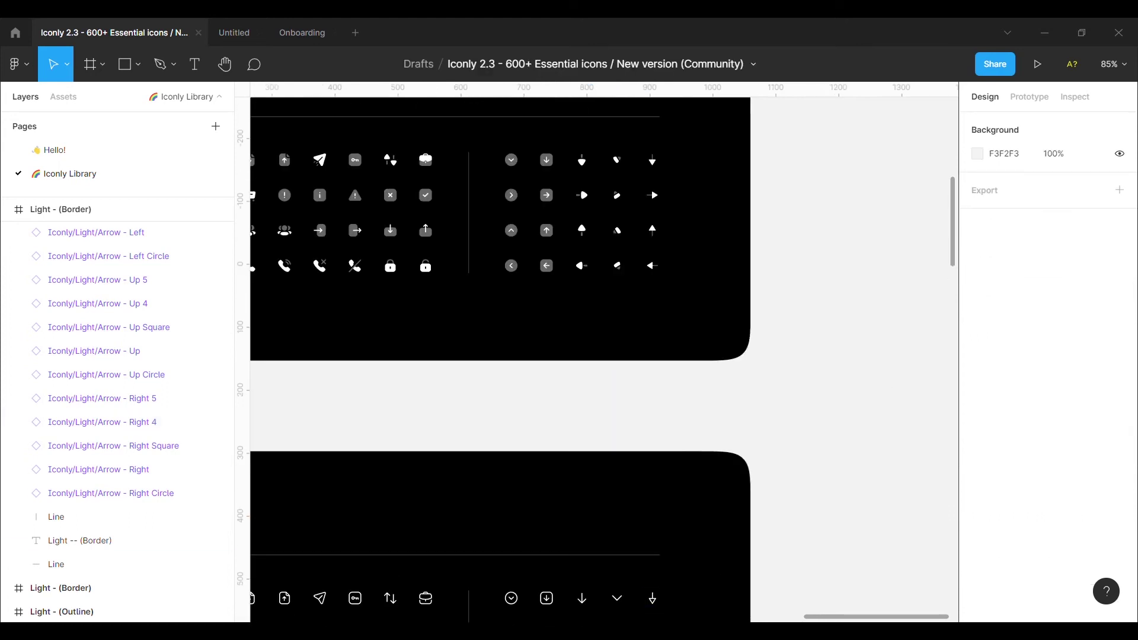
pyautogui.hscroll(-8, 715, 579)
pyautogui.hscroll(1, 715, 579)
pyautogui.scroll(-1, 715, 579)
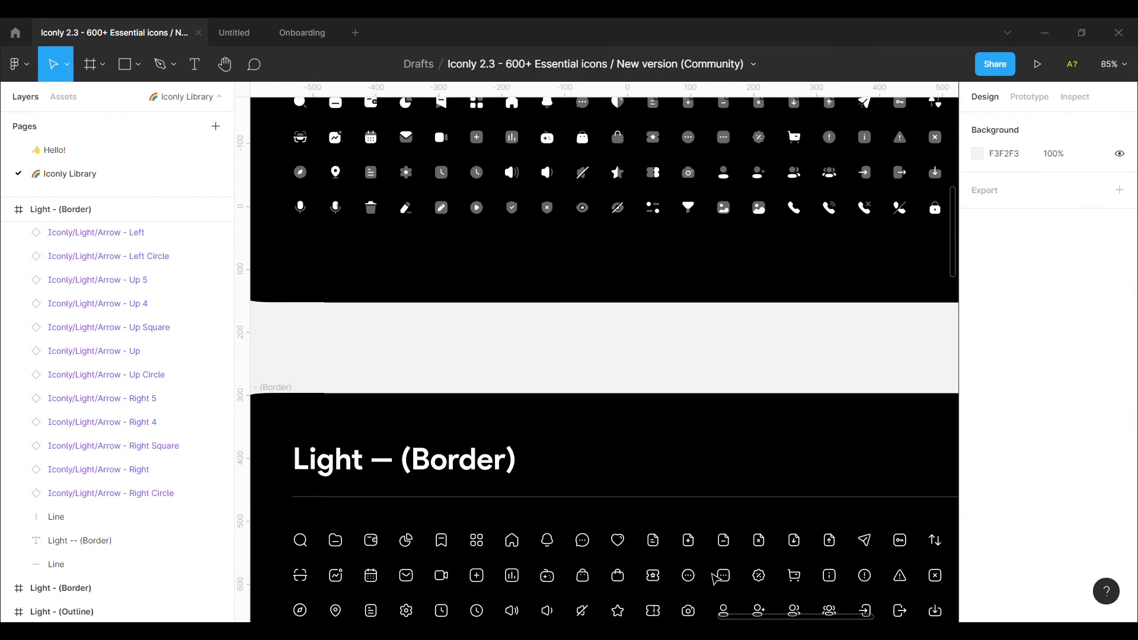
pyautogui.scroll(-1, 716, 578)
pyautogui.click(406, 556)
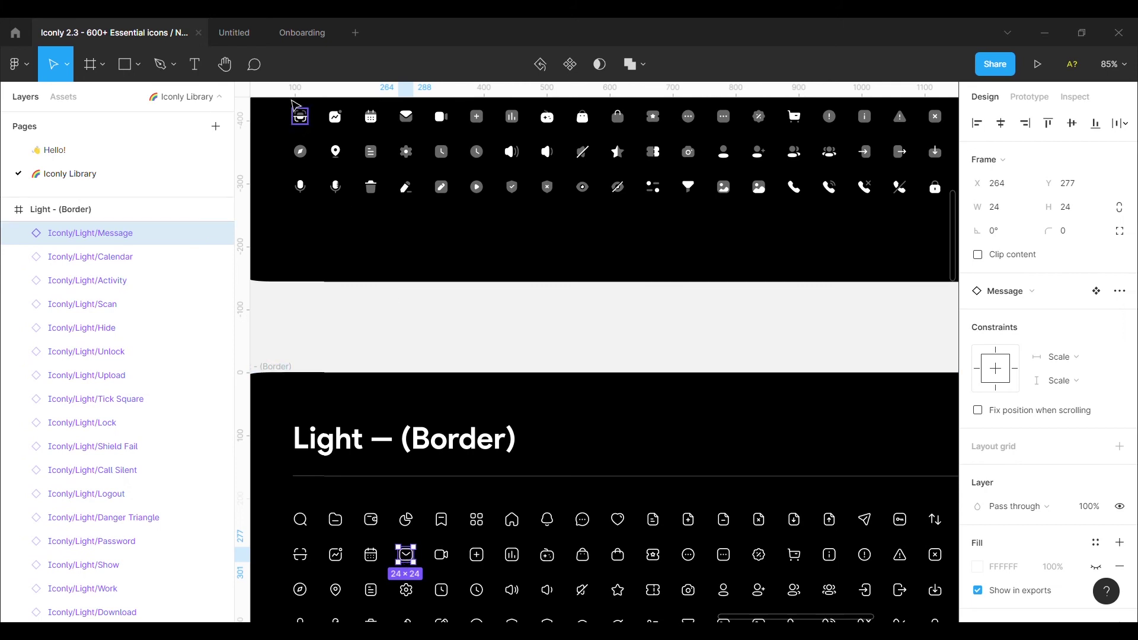
# Step: Return to the Onboarding file, paste the Message icon, and place it on the empty canvas beside the second frame
pyautogui.click(303, 33)
pyautogui.hotkey('ctrl', 'v')
pyautogui.moveTo(603, 360); pyautogui.dragTo(682, 412)
# Step: Try the Message icon in colour CCCCCC and in the lighter EEEEEE
pyautogui.click(999, 569)
pyautogui.write('cc')
pyautogui.press('Return')
pyautogui.click(978, 568)
pyautogui.click(1002, 568)
pyautogui.write('ee')
pyautogui.press('Return')
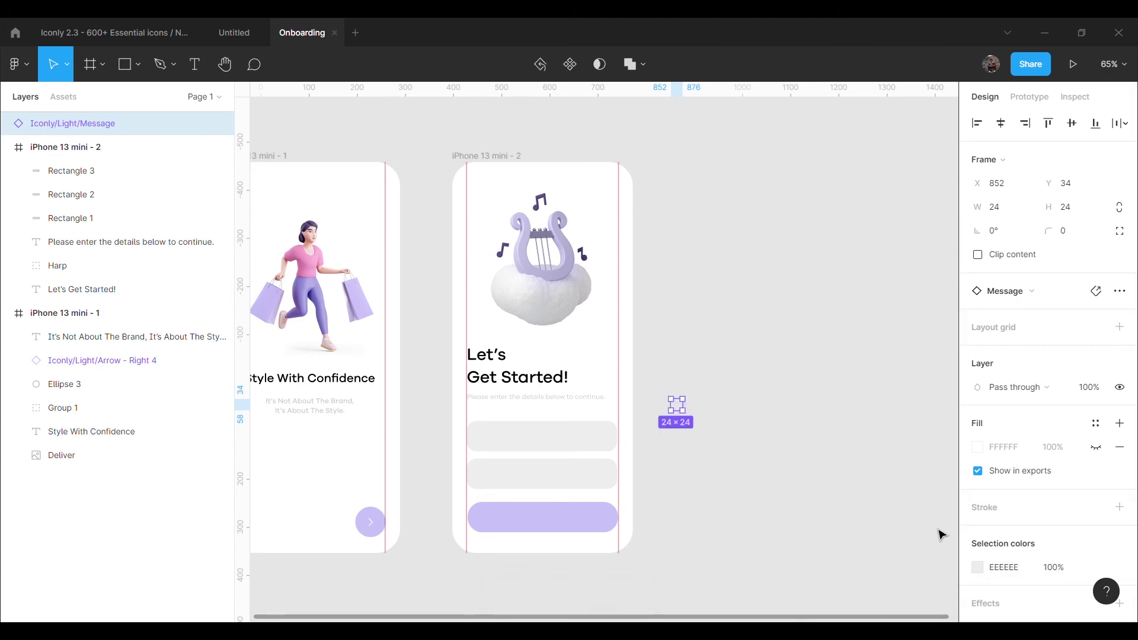
# Step: Set the Message icon's colour to black at 40% opacity
pyautogui.click(978, 568)
pyautogui.write('00')
pyautogui.press('Return')
pyautogui.click(1059, 568)
pyautogui.write('40')
pyautogui.press('Return')
# Step: Move the Message icon into the left end of the first grey field at X 56, Y 558
pyautogui.click(688, 432)
pyautogui.click(677, 406)
pyautogui.moveTo(677, 406); pyautogui.dragTo(498, 452)
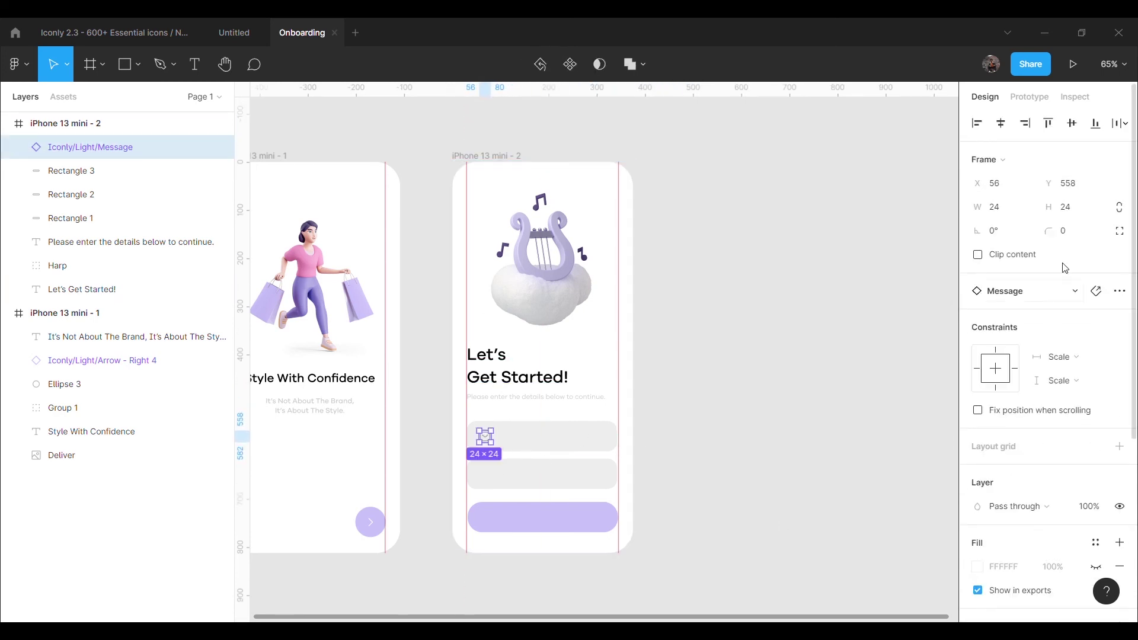
# Step: Resize the Message icon proportionally to 30 × 30 and nudge it to X 52, Y 555 inside the first field
pyautogui.click(1120, 208)
pyautogui.click(1021, 207)
pyautogui.write('30')
pyautogui.press('Return')
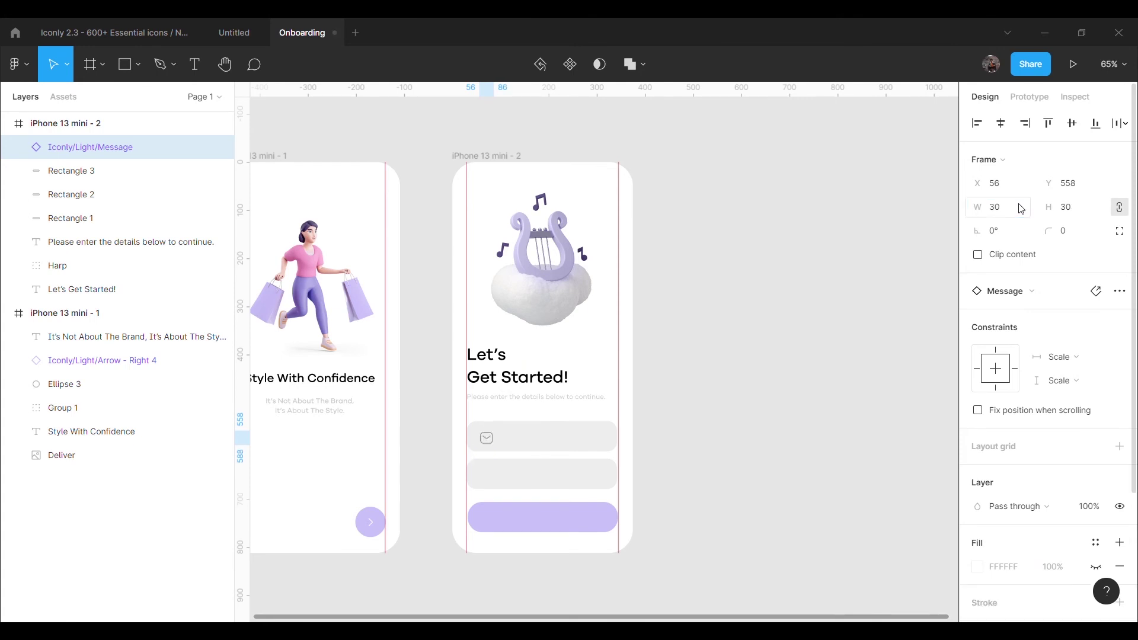
pyautogui.press('Up')
pyautogui.press('Up')
pyautogui.press('Up')
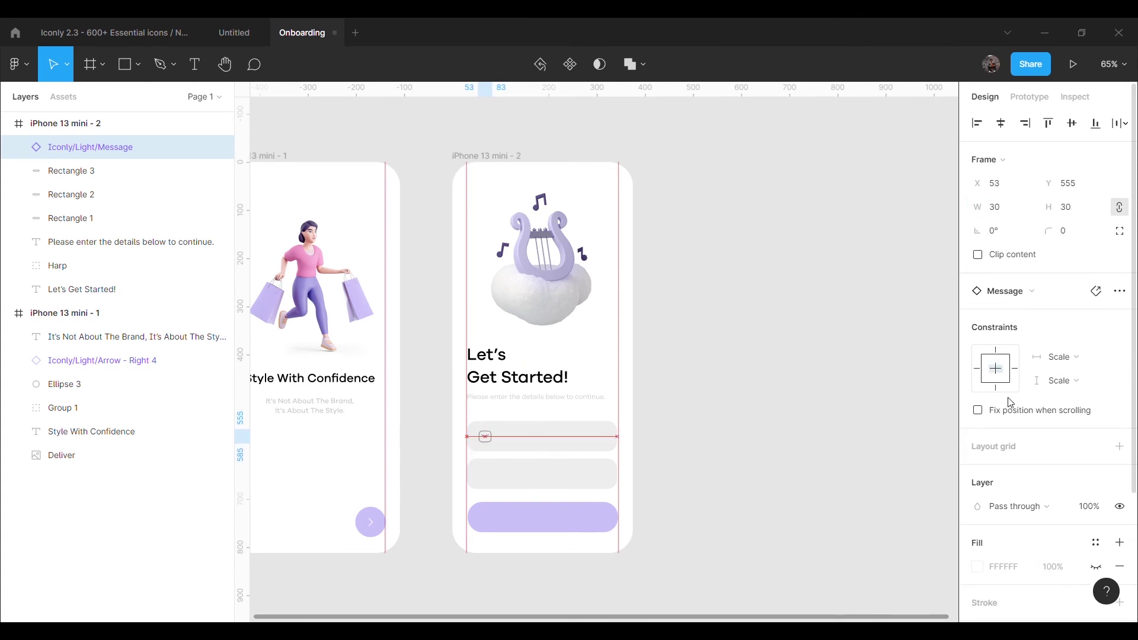
pyautogui.scroll(-3, 1032, 501)
pyautogui.press('Left')
# Step: Set the Message icon's colour to CCCCCC at 100% opacity
pyautogui.write('ccc')
pyautogui.press('Return')
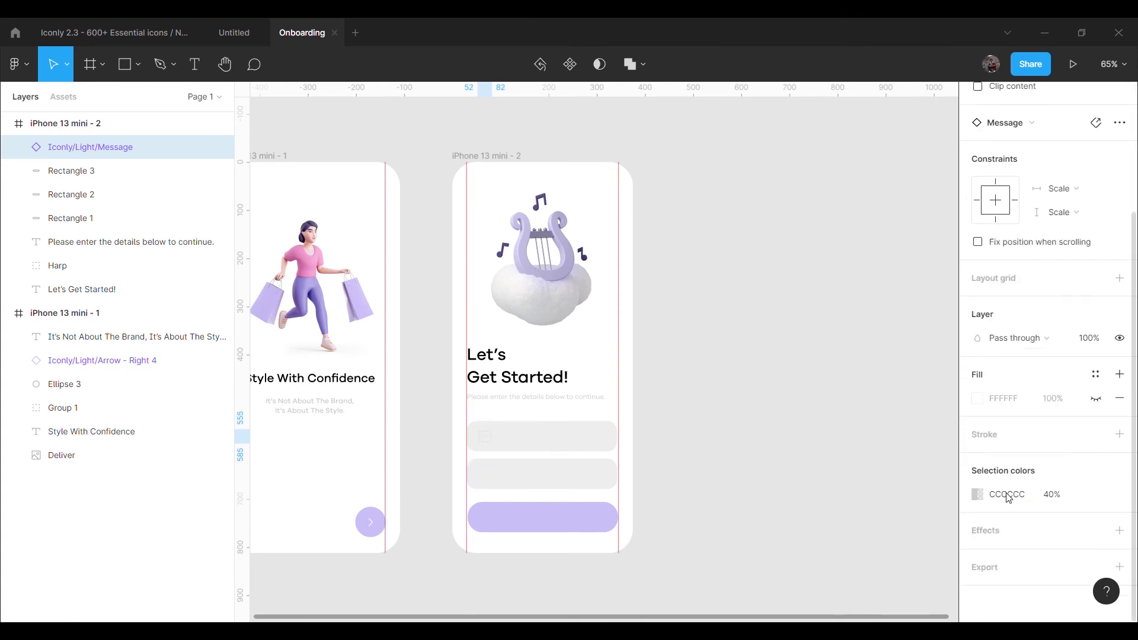
pyautogui.click(1053, 495)
pyautogui.write('100')
pyautogui.press('Return')
pyautogui.click(739, 427)
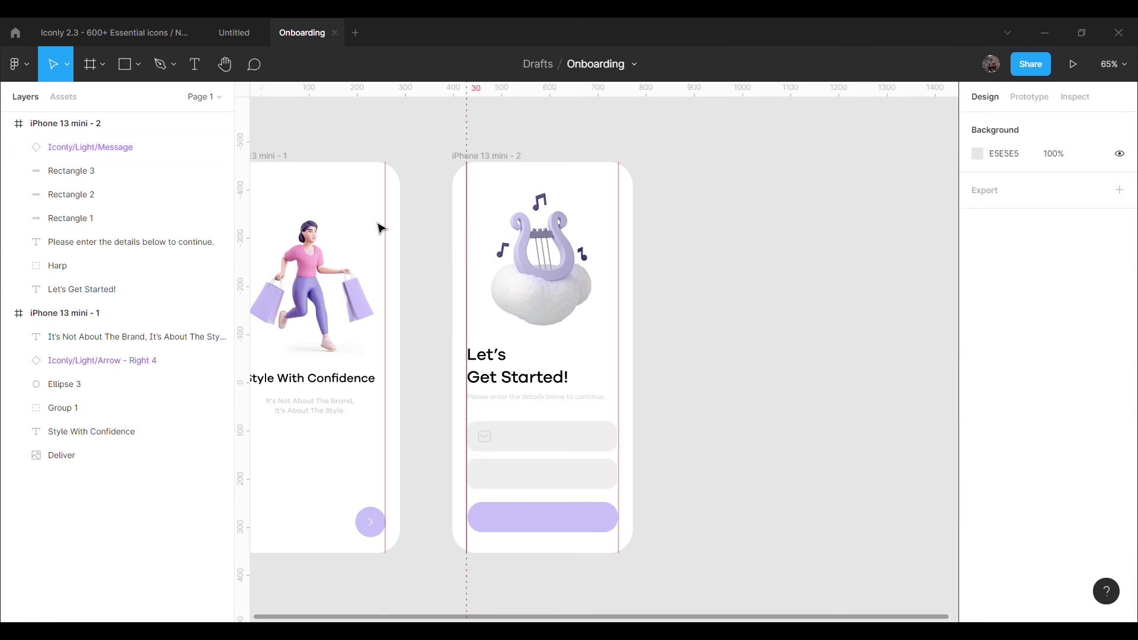
# Step: Copy the Lock icon from the Light (Border) set in the Iconly 2.3 file and switch back to the Onboarding file
pyautogui.click(134, 36)
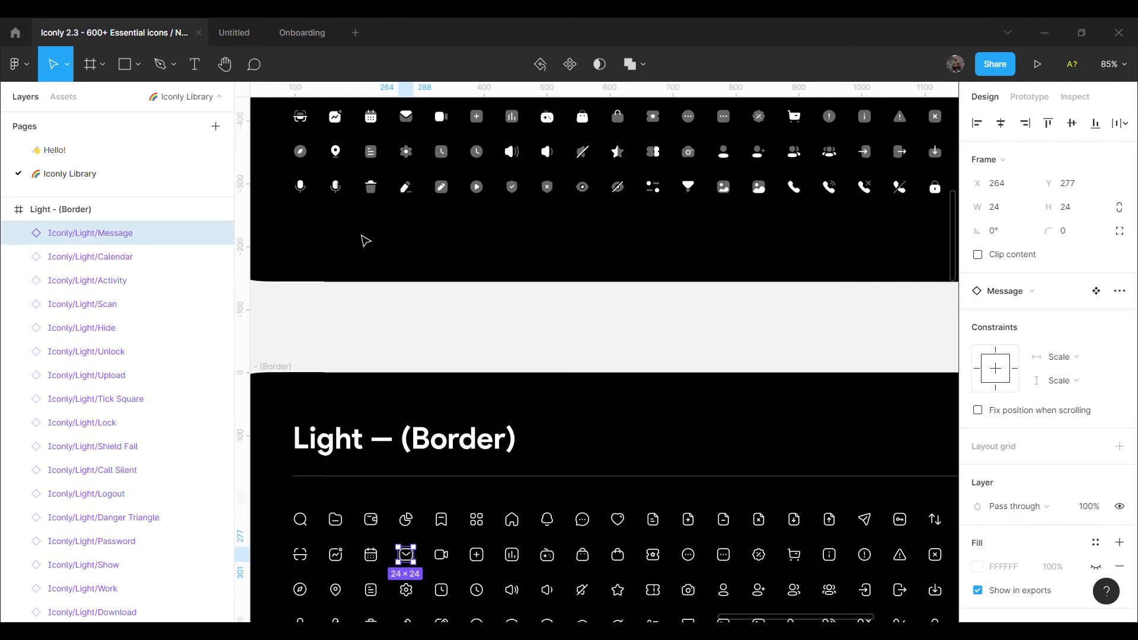
pyautogui.scroll(-2, 432, 460)
pyautogui.moveTo(765, 616); pyautogui.dragTo(802, 617)
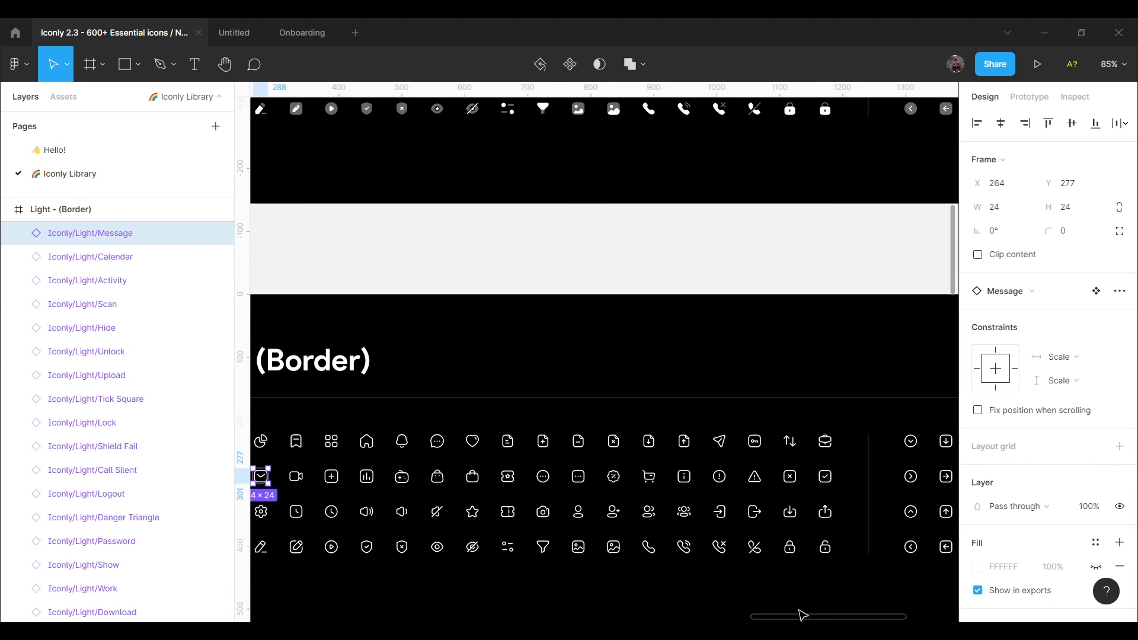
pyautogui.click(789, 547)
pyautogui.click(302, 33)
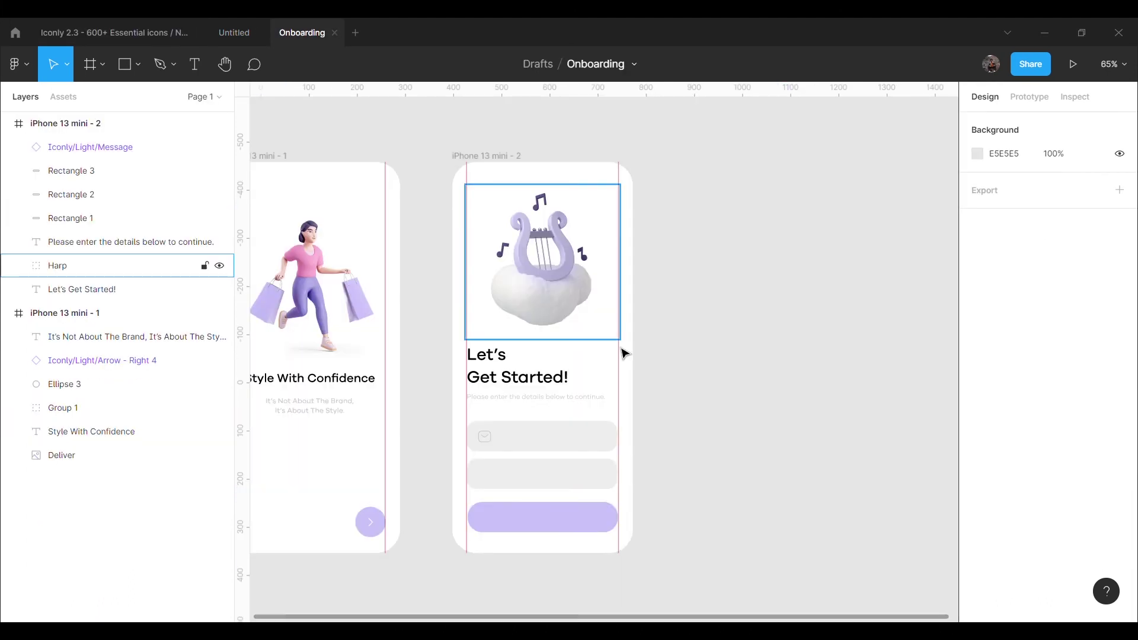
# Step: Paste the Lock icon beside the second iPhone frame and set its colour to CCCCCC
pyautogui.hotkey('ctrl', 'v')
pyautogui.moveTo(595, 369); pyautogui.dragTo(694, 434)
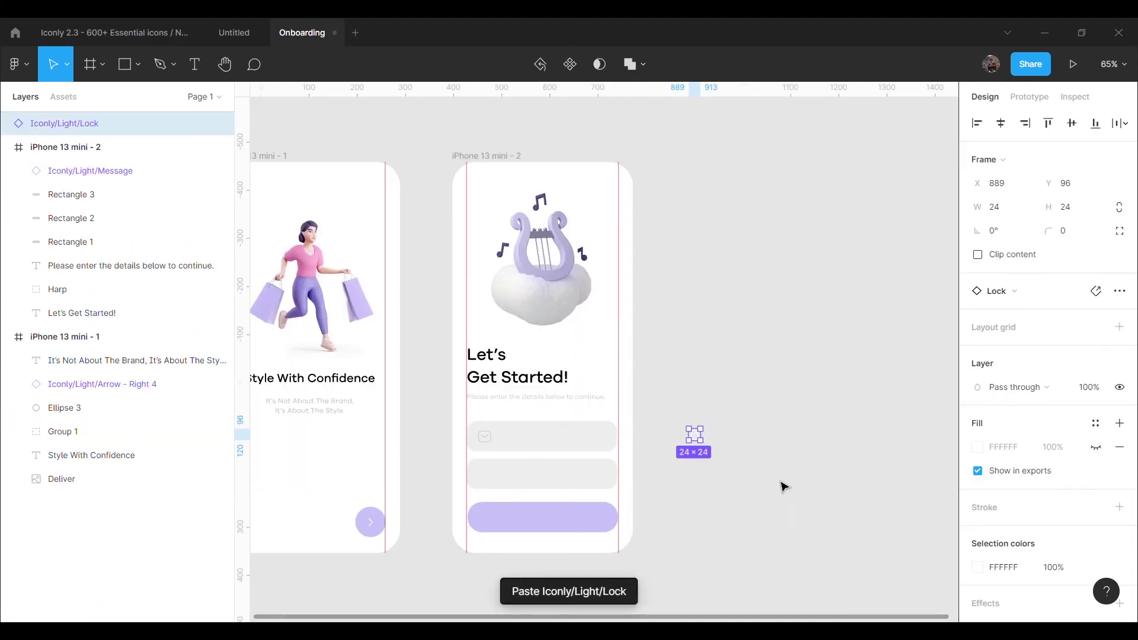
pyautogui.click(1012, 568)
pyautogui.write('cccccc')
pyautogui.press('Return')
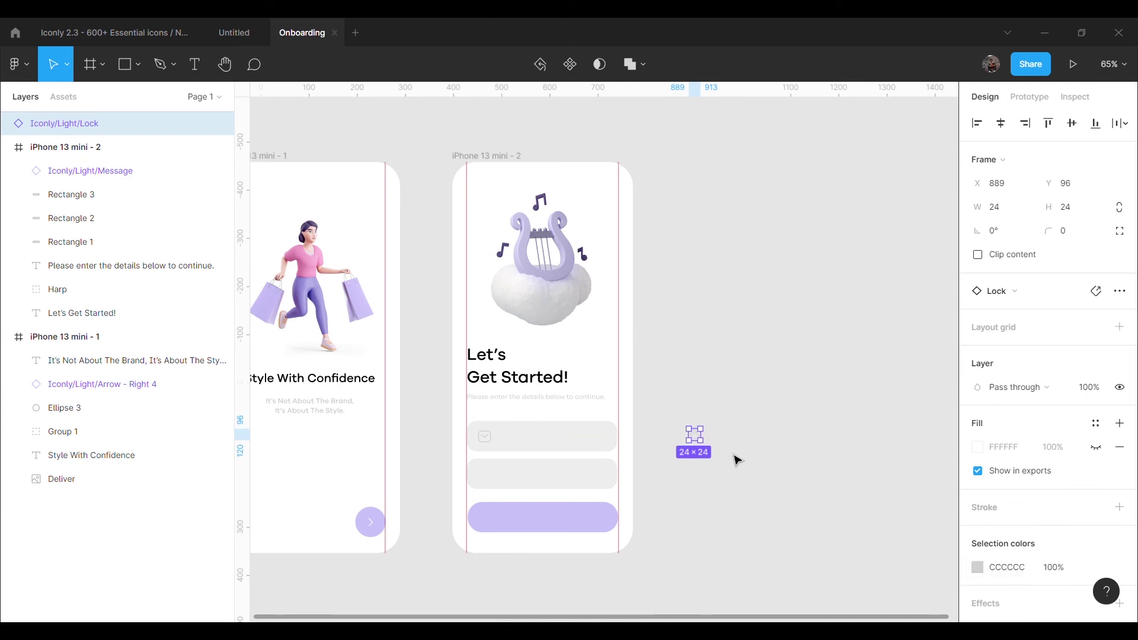
# Step: Resize the Lock icon proportionally to 30 × 30 and place it in the second grey field at X 52, Y 633
pyautogui.click(1120, 207)
pyautogui.click(1029, 215)
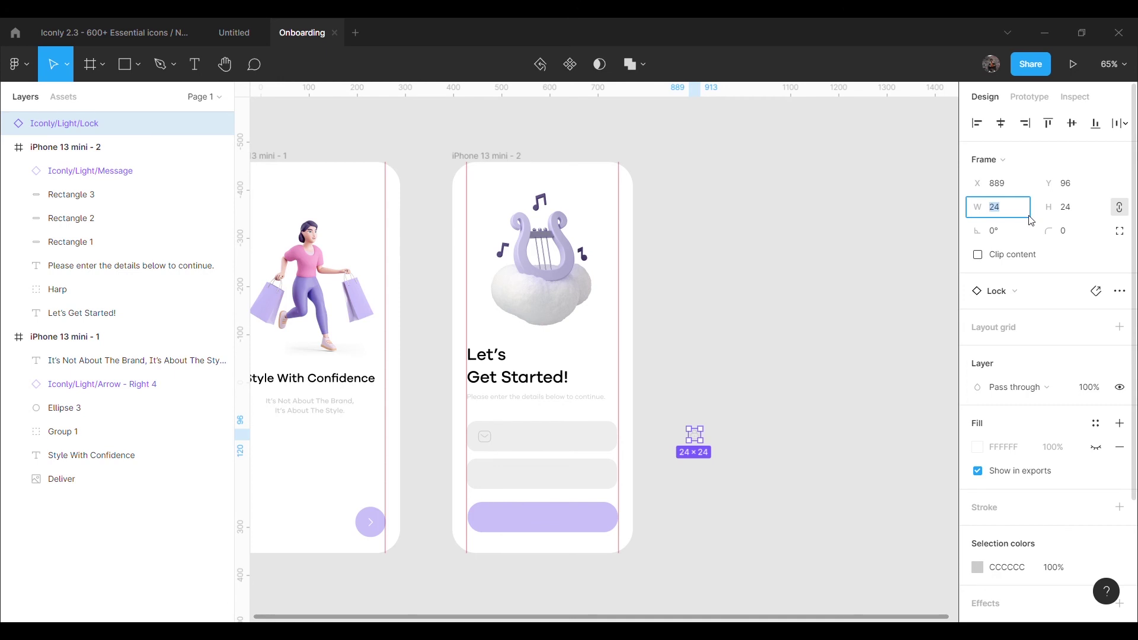
pyautogui.write('30')
pyautogui.press('Return')
pyautogui.press('Escape')
pyautogui.moveTo(697, 440); pyautogui.dragTo(489, 473)
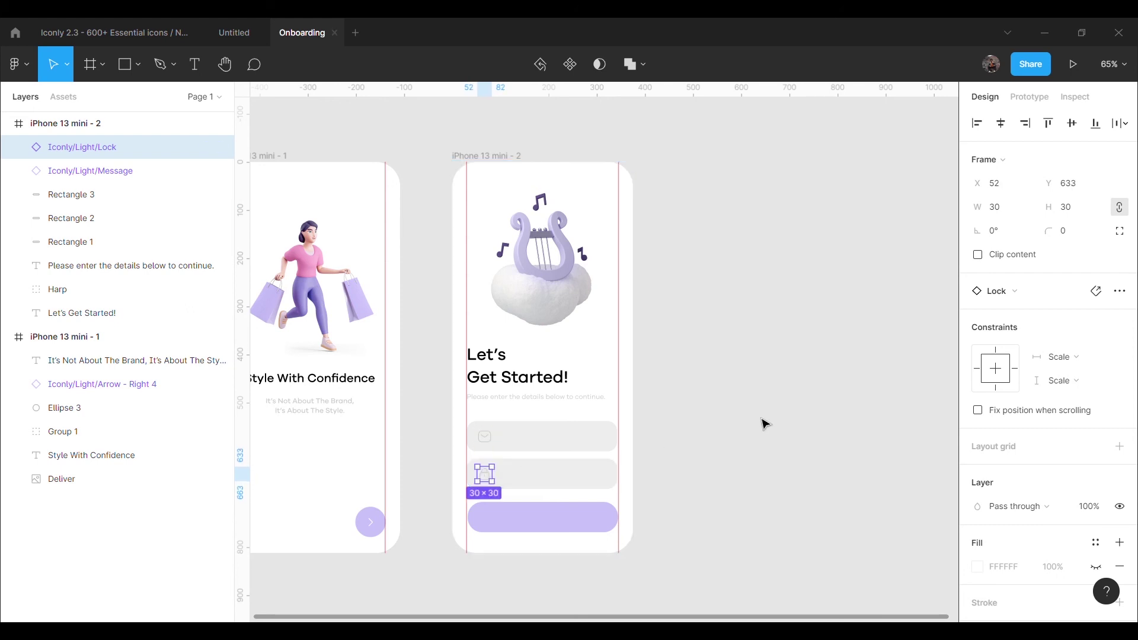
pyautogui.click(752, 425)
# Step: Add the text "Email address" on the empty canvas beside the frames with a font size of 15
pyautogui.click(194, 64)
pyautogui.click(707, 262)
pyautogui.write('Email address')
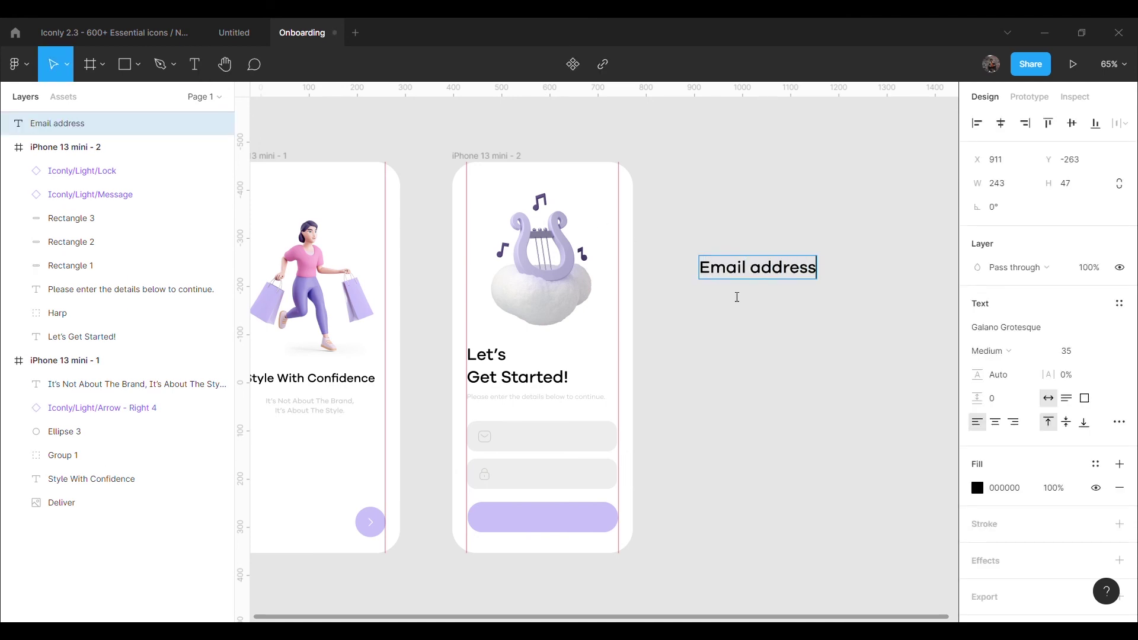
pyautogui.press('Escape')
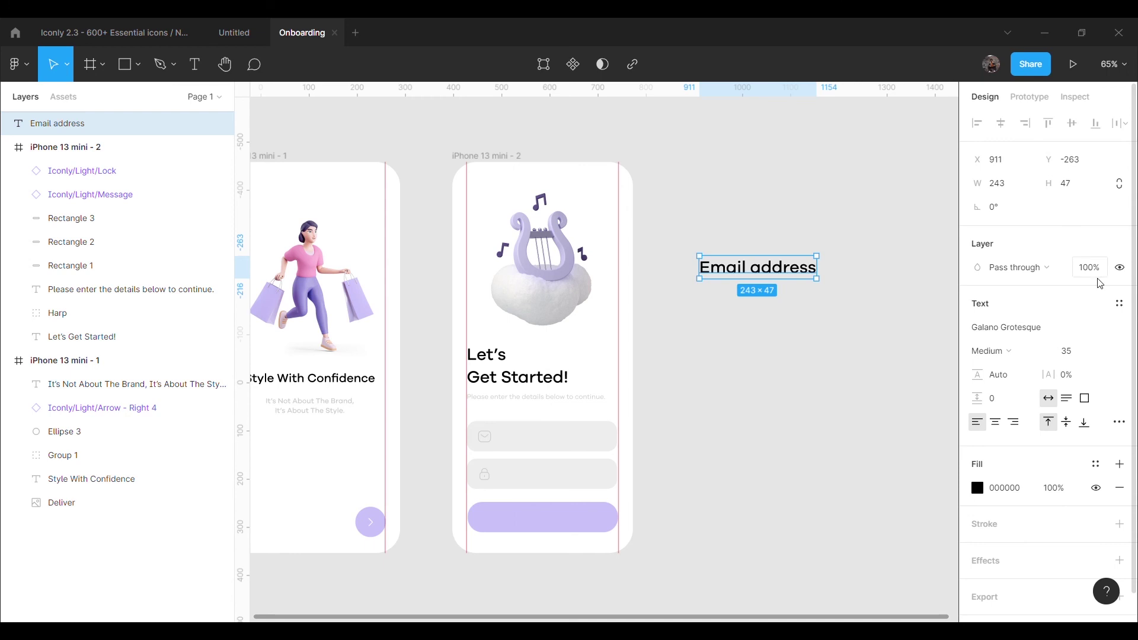
pyautogui.click(1084, 352)
pyautogui.write('15')
pyautogui.press('Return')
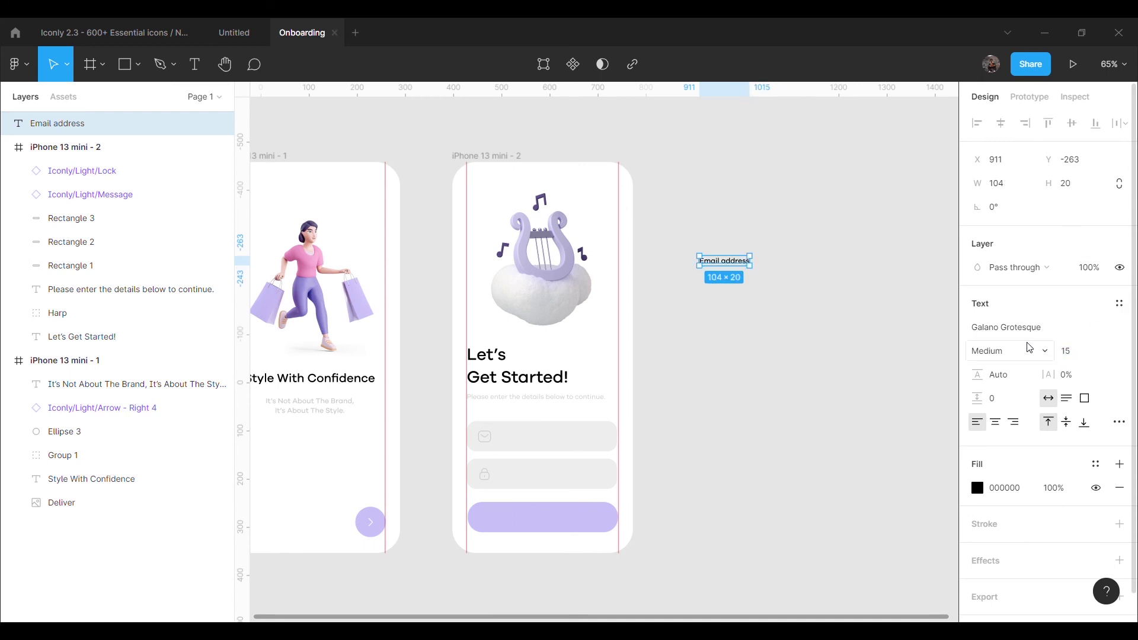
# Step: Colour the "Email address" text CCCCCC and place it beside the Message icon in the first field at X 92, Y 561
pyautogui.click(1012, 489)
pyautogui.write('ccc')
pyautogui.press('Return')
pyautogui.click(847, 389)
pyautogui.moveTo(737, 265); pyautogui.dragTo(536, 445)
pyautogui.click(724, 412)
# Step: Duplicate the "Email address" label and align the copy beside the Lock icon at X 92, Y 640
pyautogui.click(528, 451)
pyautogui.hotkey('ctrl', 'd')
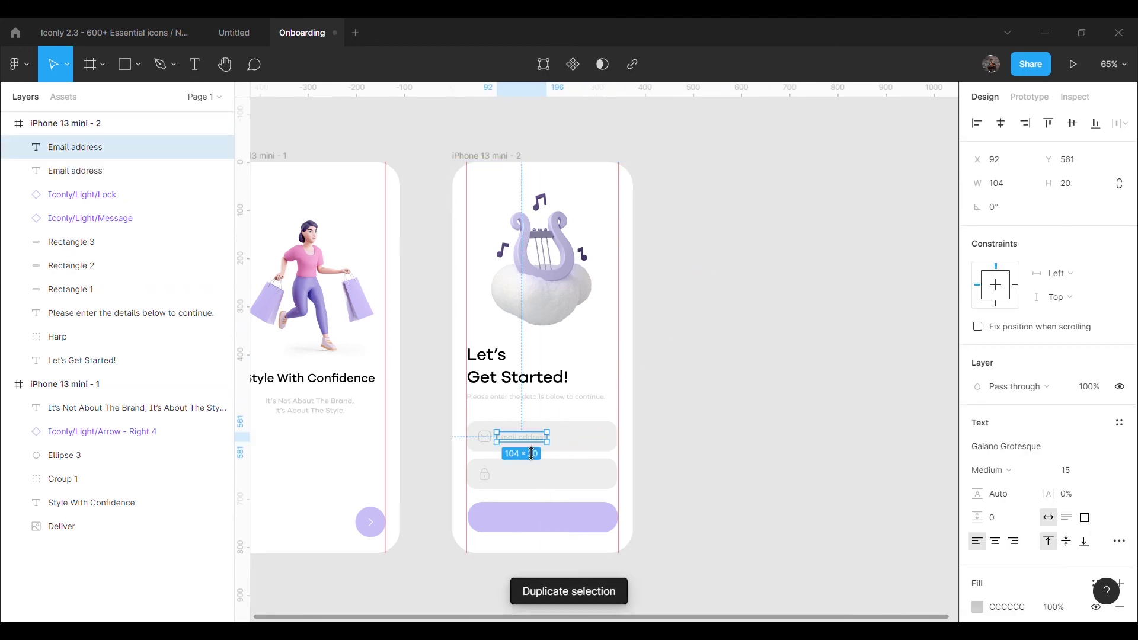
pyautogui.moveTo(532, 457); pyautogui.dragTo(536, 492)
pyautogui.press('Left')
pyautogui.press('Up')
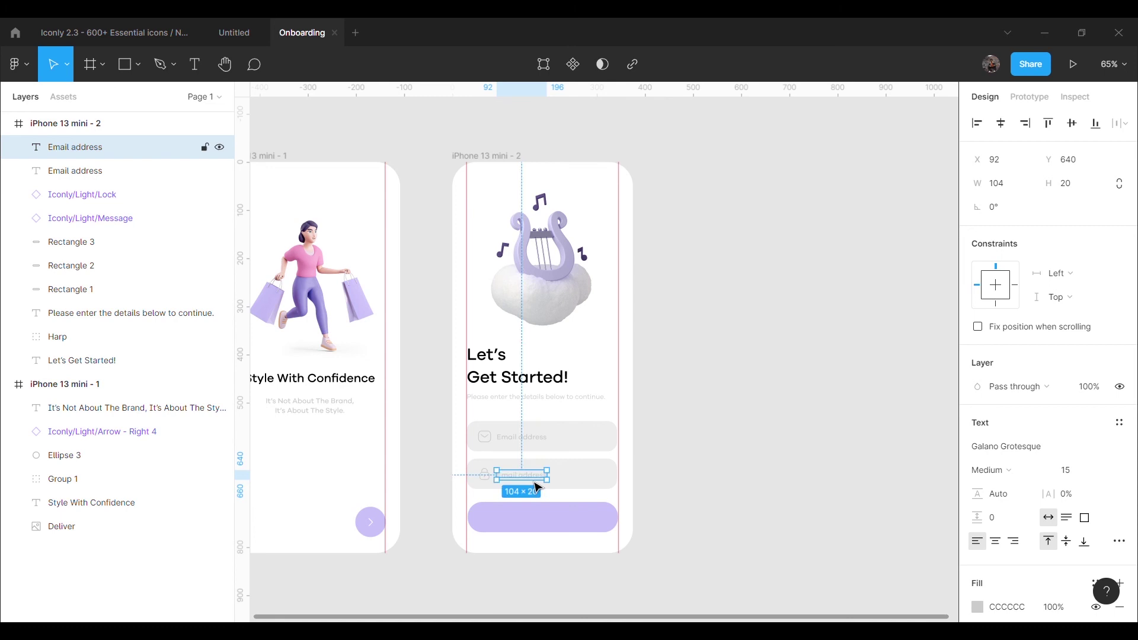
# Step: Change the text of the duplicated label in the second field to "Password"
pyautogui.doubleClick(537, 484)
pyautogui.write('pAS')
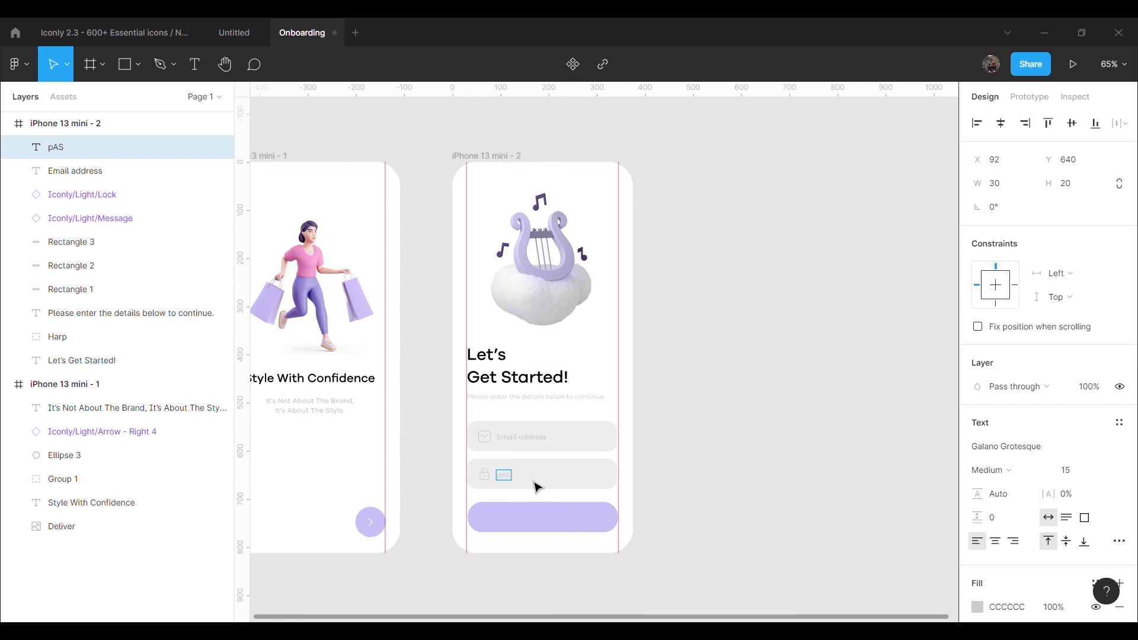
pyautogui.write('Password')
pyautogui.click(770, 437)
# Step: Add the text "Continue" on the empty canvas and set its fill to white, FFFFFF
pyautogui.click(195, 64)
pyautogui.click(763, 343)
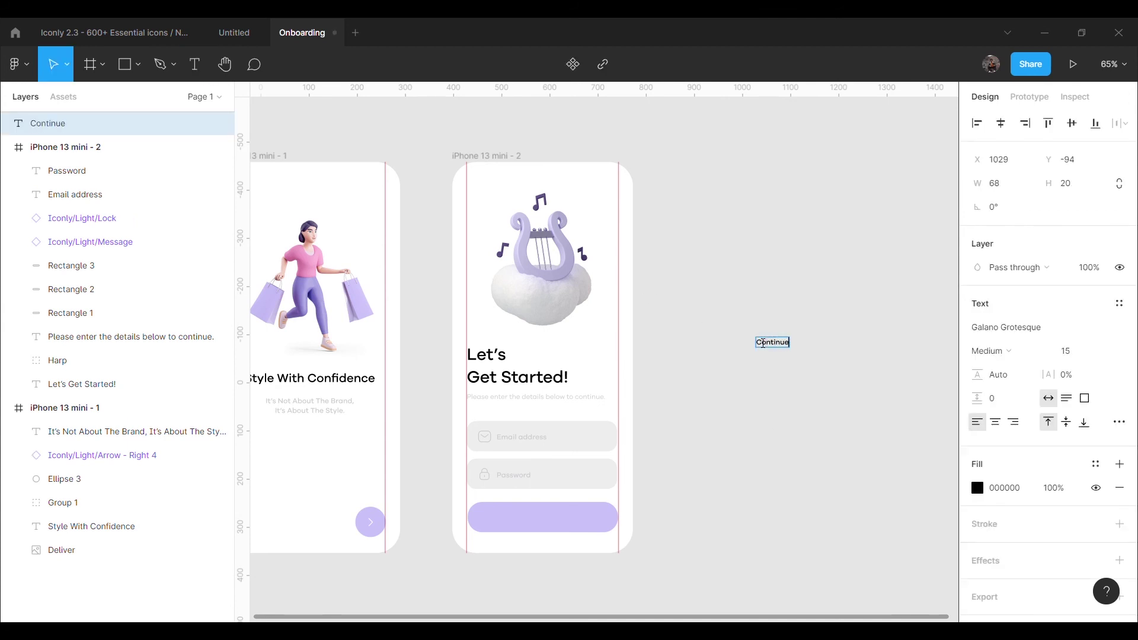
pyautogui.press('Escape')
pyautogui.click(978, 488)
pyautogui.moveTo(907, 371); pyautogui.dragTo(788, 168)
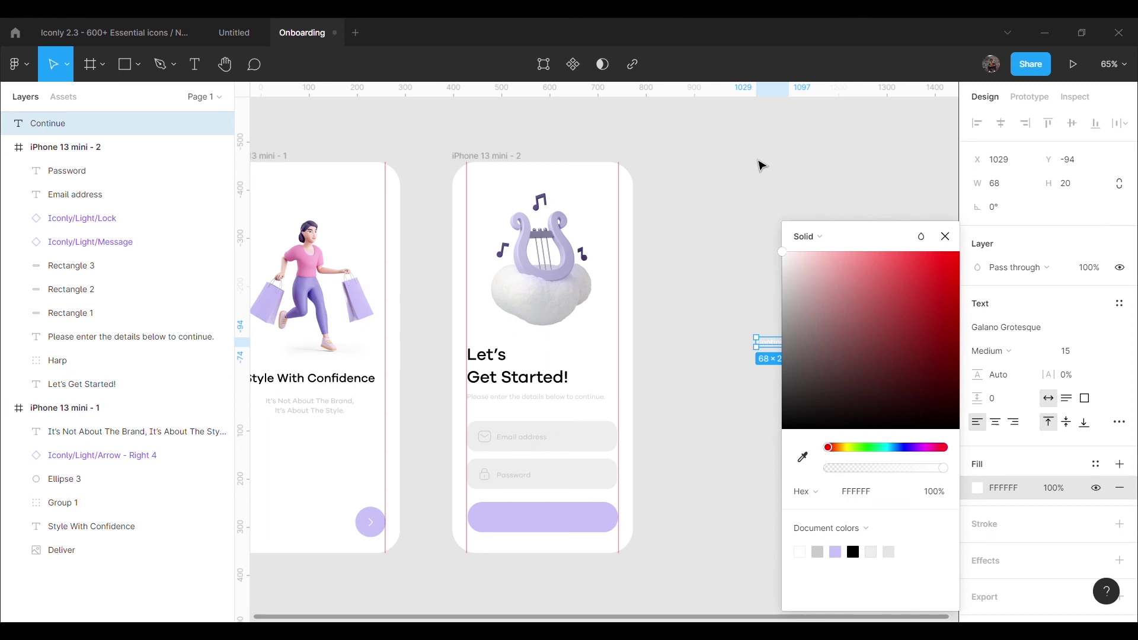
pyautogui.click(789, 356)
# Step: Set the "Continue" text to size 18 and centre it on the lavender button
pyautogui.click(786, 346)
pyautogui.click(1065, 356)
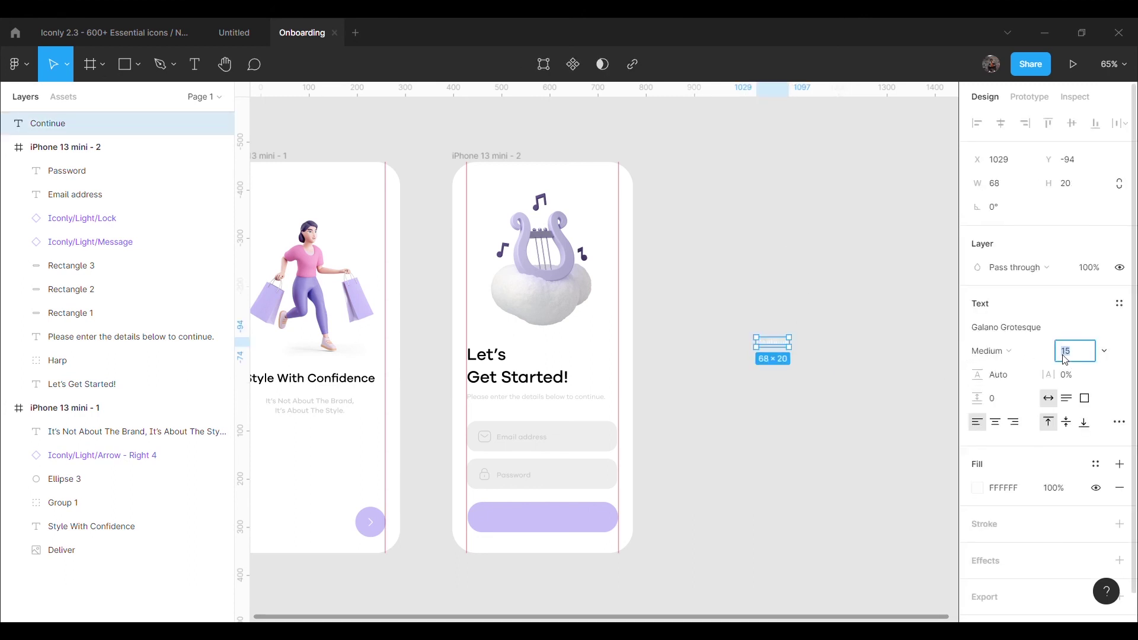
pyautogui.write('18')
pyautogui.click(709, 481)
pyautogui.moveTo(777, 350); pyautogui.dragTo(541, 529)
pyautogui.click(756, 483)
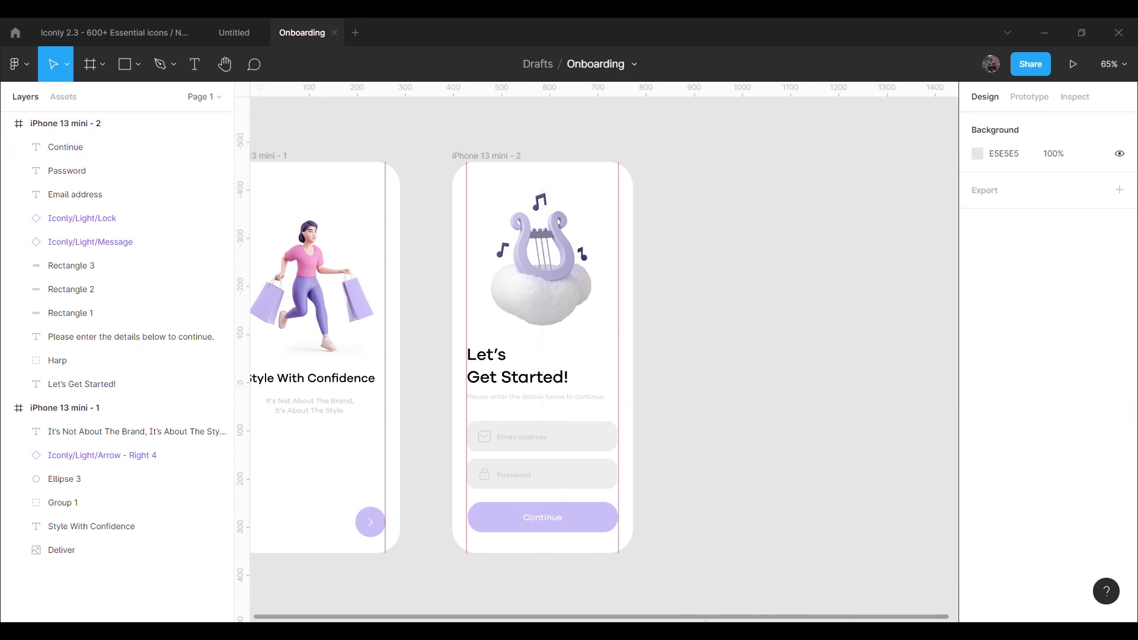
pyautogui.hscroll(-5, 617, 610)
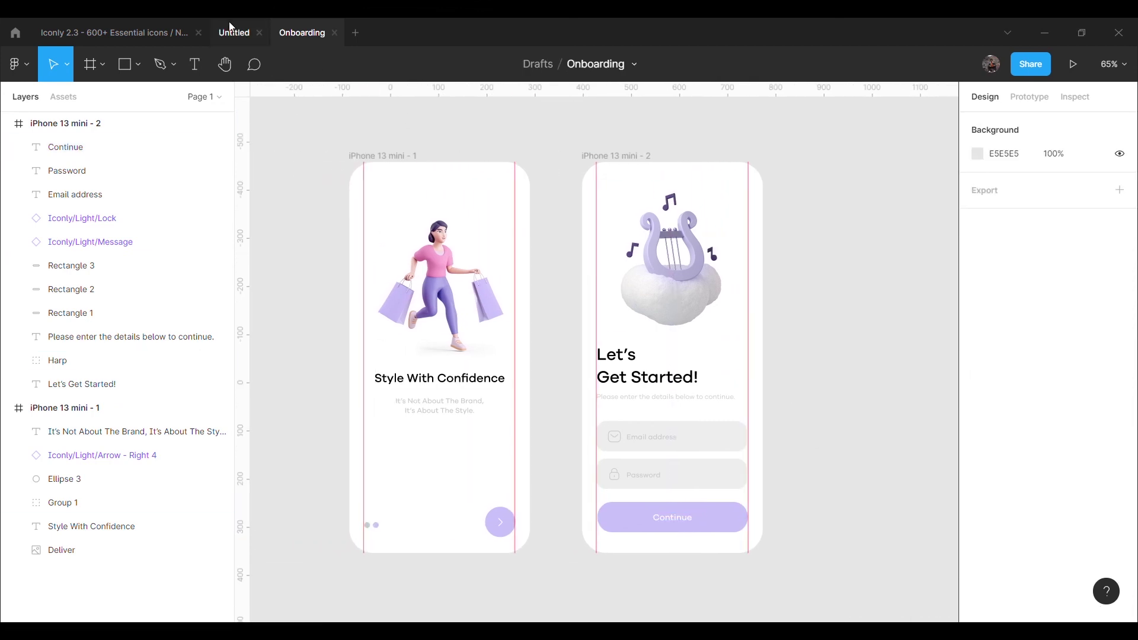
pyautogui.click(232, 29)
pyautogui.click(302, 34)
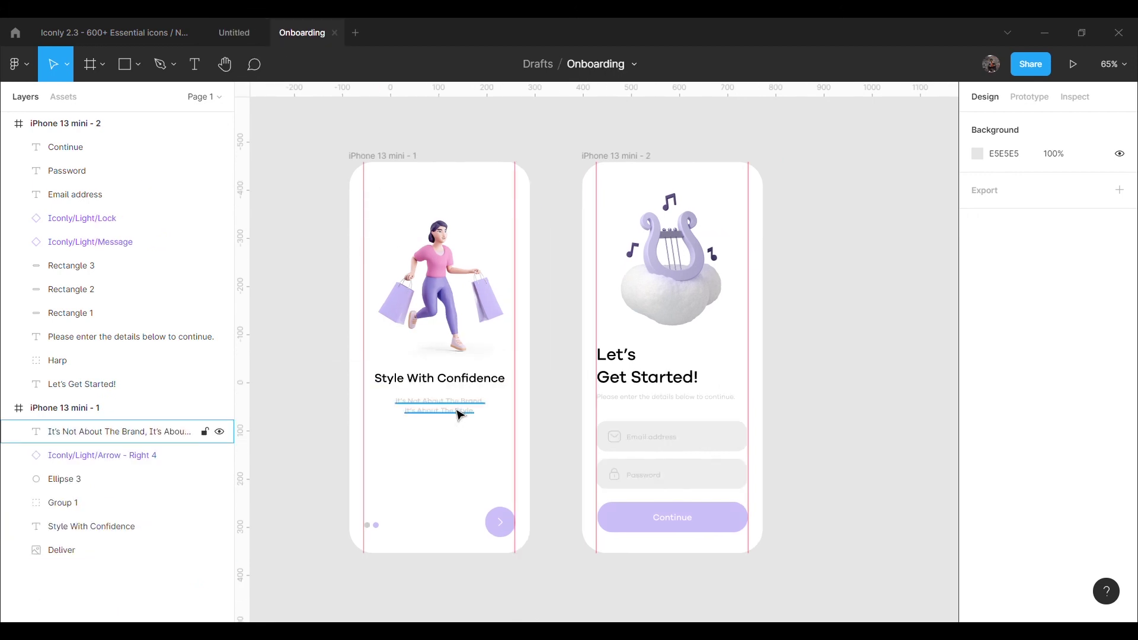
# Step: Group the "Style With Confidence" heading with its tagline and move the group down on the first screen
pyautogui.click(461, 415)
pyautogui.keyDown('shift'); pyautogui.click(104, 530); pyautogui.keyUp('shift')
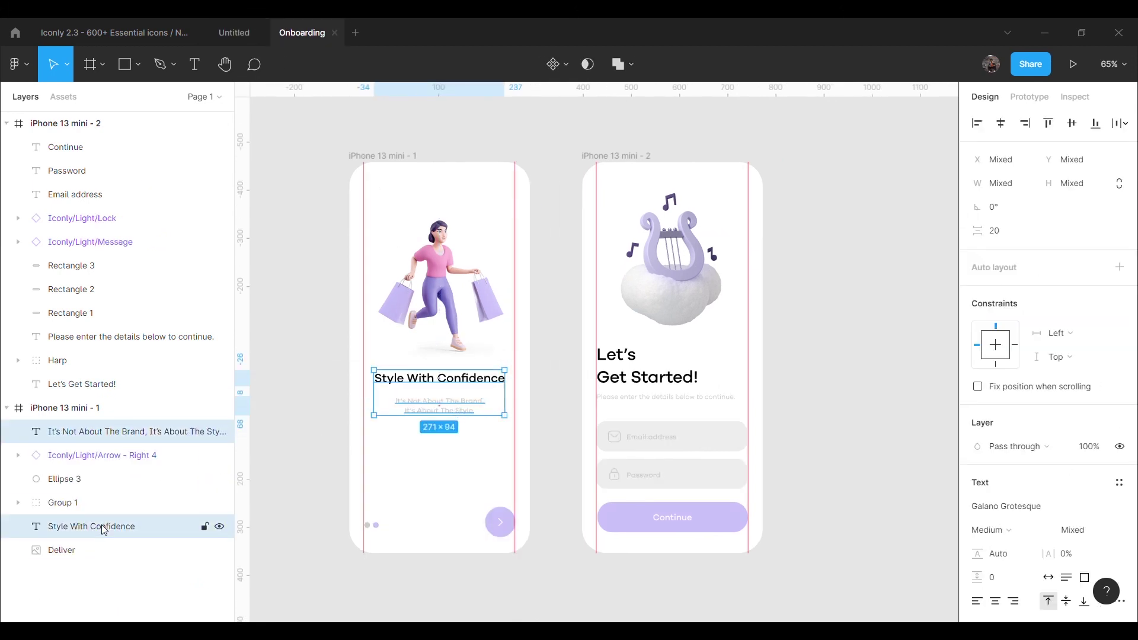
pyautogui.hotkey('ctrl', 'g')
pyautogui.hotkey('shift', 'Down')
pyautogui.hotkey('shift', 'Down')
pyautogui.press('Down')
pyautogui.press('Down')
pyautogui.press('Down')
pyautogui.press('Down')
pyautogui.press('Down')
pyautogui.press('Down')
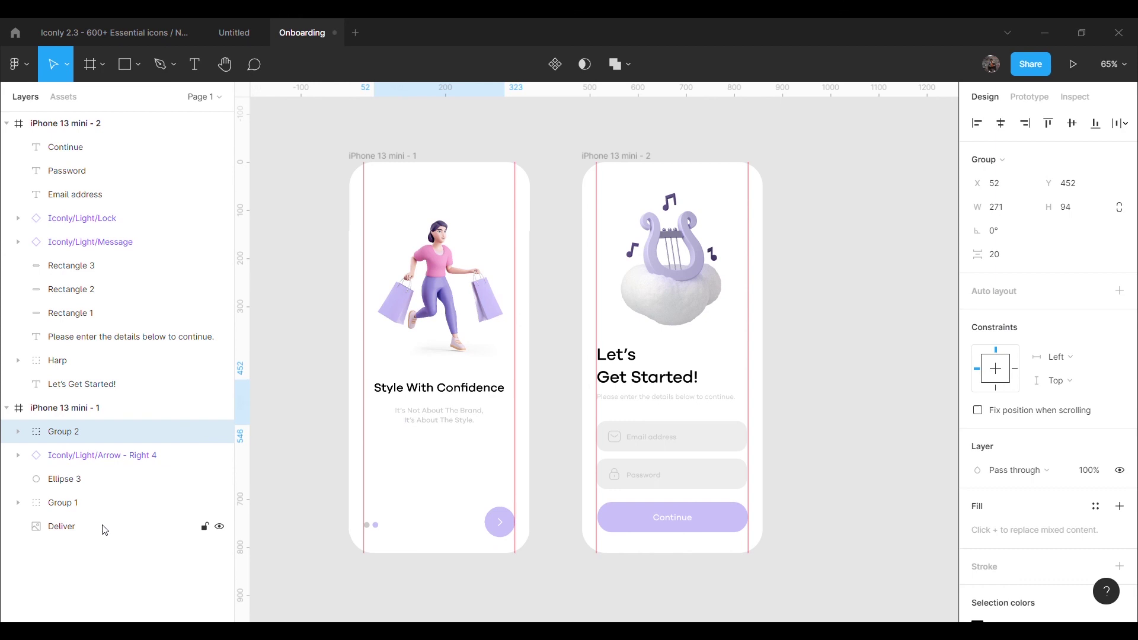
pyautogui.hotkey('shift', 'Down')
pyautogui.hotkey('shift', 'Down')
# Step: Enlarge the shopping woman illustration to span the margin guides and position it above the "Style With Confidence" text
pyautogui.click(105, 529)
pyautogui.hotkey('shift', 'Down')
pyautogui.hotkey('shift', 'Down')
pyautogui.press('Down')
pyautogui.press('Down')
pyautogui.press('Down')
pyautogui.click(320, 187)
pyautogui.moveTo(451, 232); pyautogui.dragTo(446, 208)
pyautogui.moveTo(470, 311)
pyautogui.mouseDown()
pyautogui.moveTo(466, 323)
pyautogui.moveTo(452, 313)
pyautogui.mouseUp()
pyautogui.click(909, 423)
# Step: Add the text "Skip" and place it in the upper-right corner of the first screen at about X 310, Y 25
pyautogui.press('t')
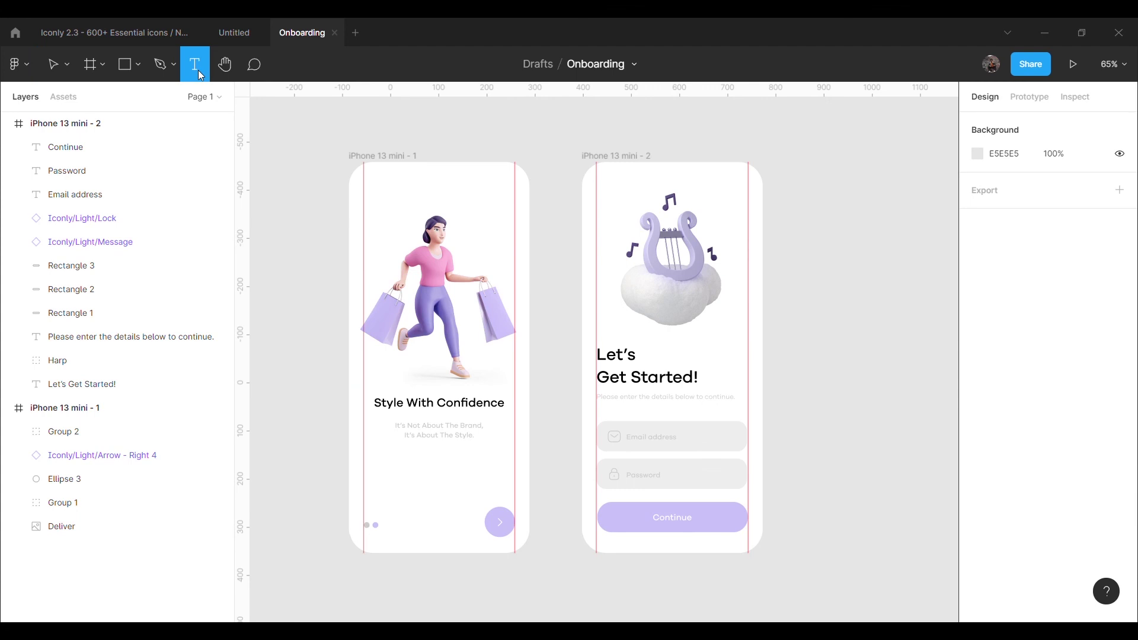
pyautogui.click(260, 147)
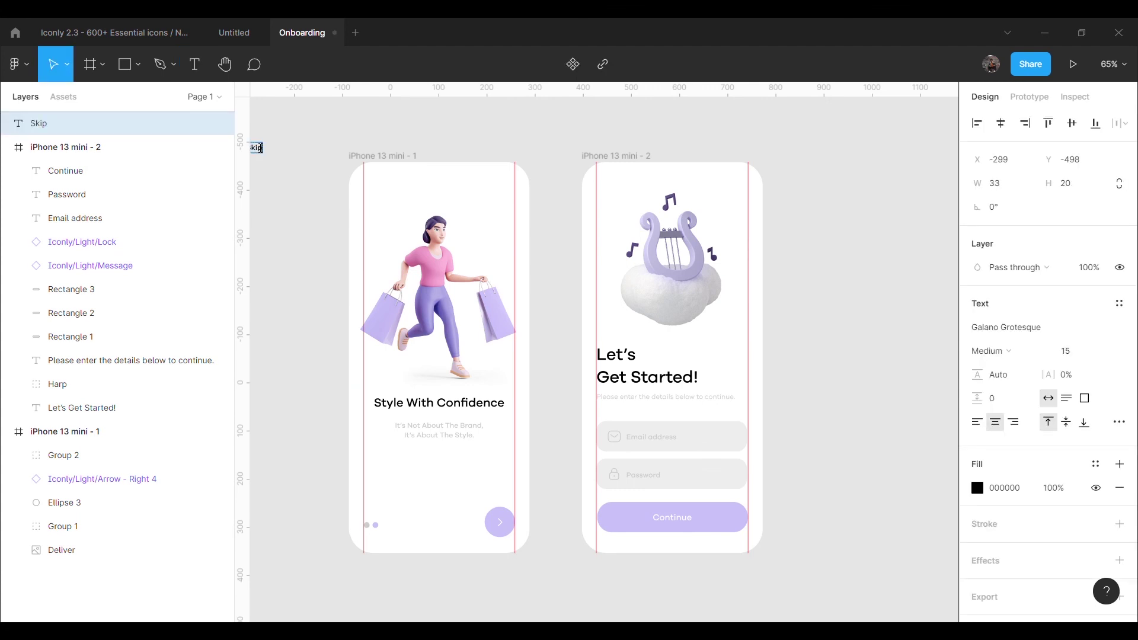
pyautogui.click(279, 214)
pyautogui.hscroll(-3, 261, 213)
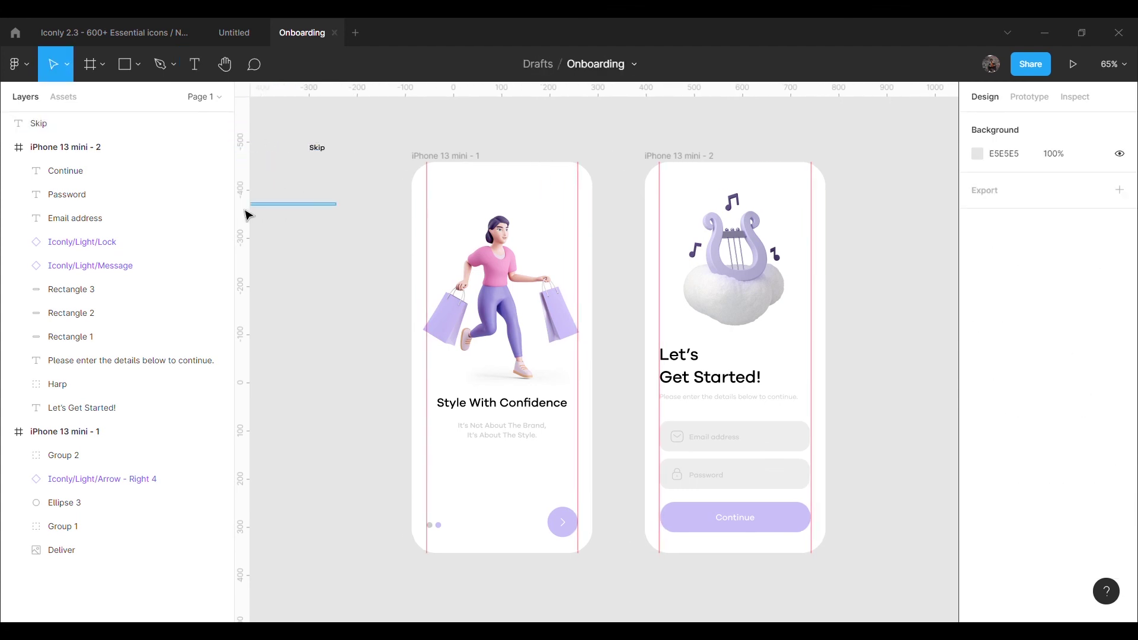
pyautogui.click(323, 152)
pyautogui.click(1067, 351)
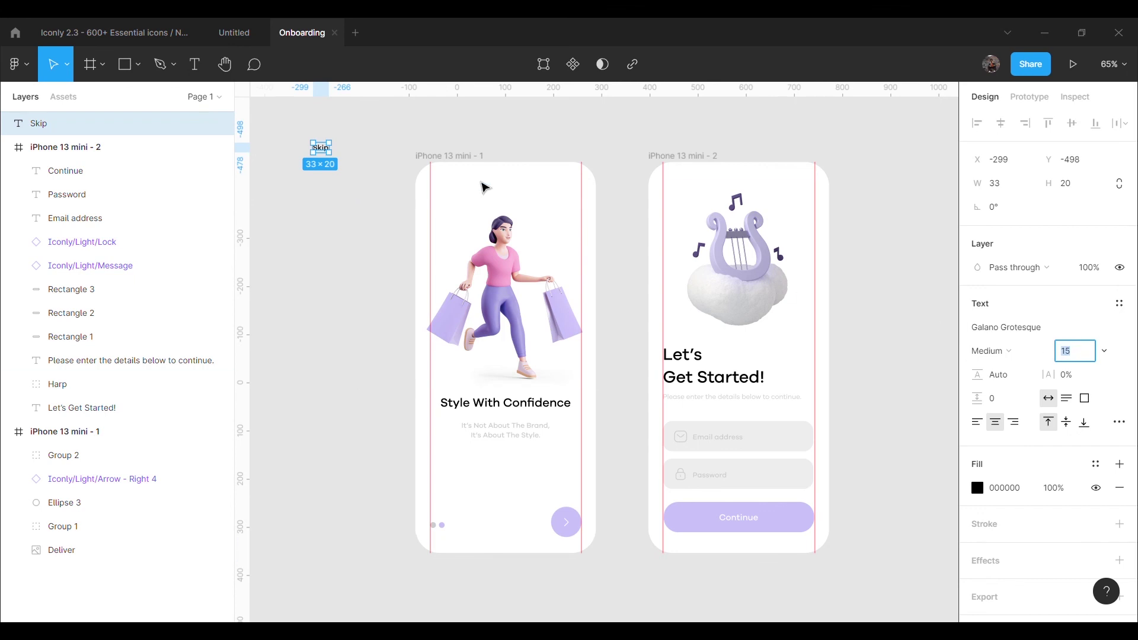
pyautogui.click(335, 155)
pyautogui.moveTo(335, 155); pyautogui.dragTo(580, 187)
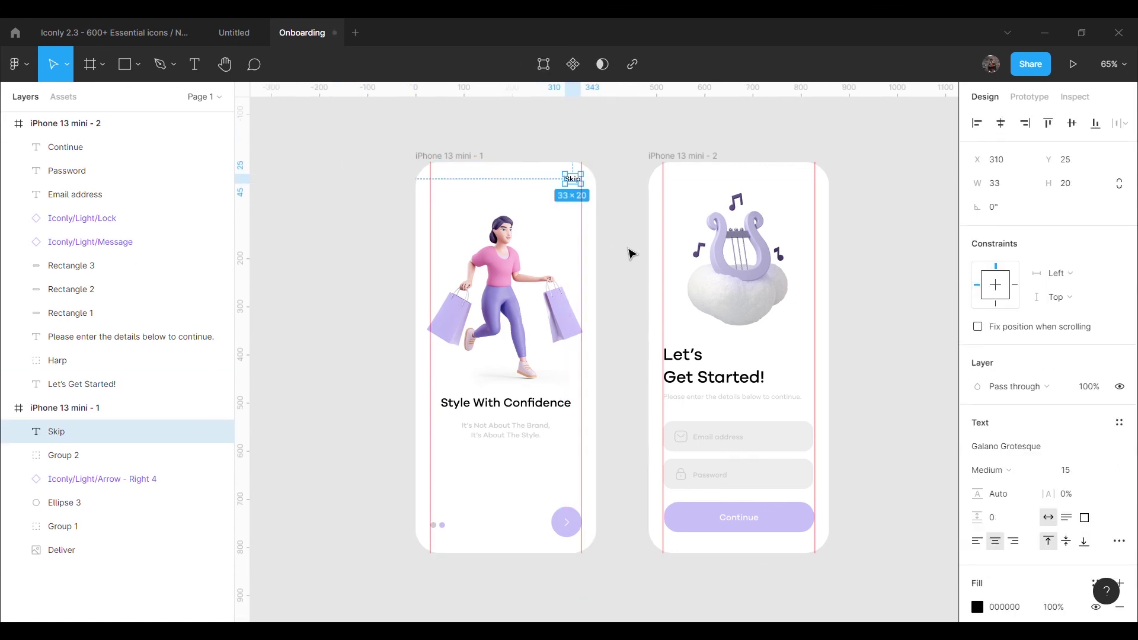
# Step: Set the "Skip" text to size 18 and nudge it to X 302, Y 26 against the right margin guide
pyautogui.click(645, 169)
pyautogui.click(573, 178)
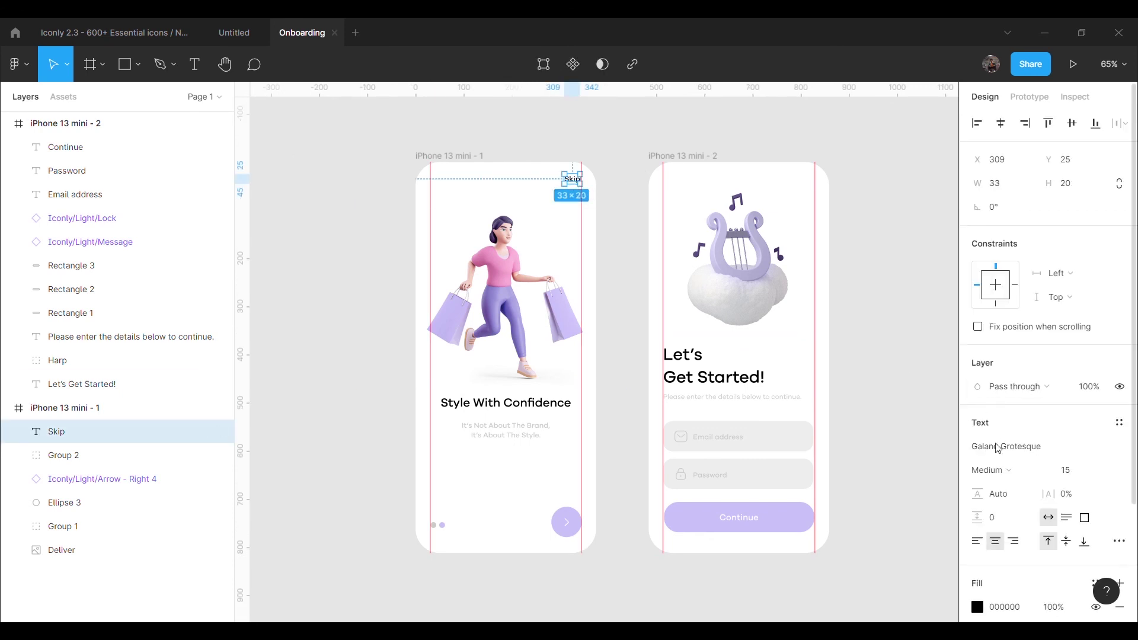
pyautogui.click(1068, 473)
pyautogui.write('18')
pyautogui.press('Return')
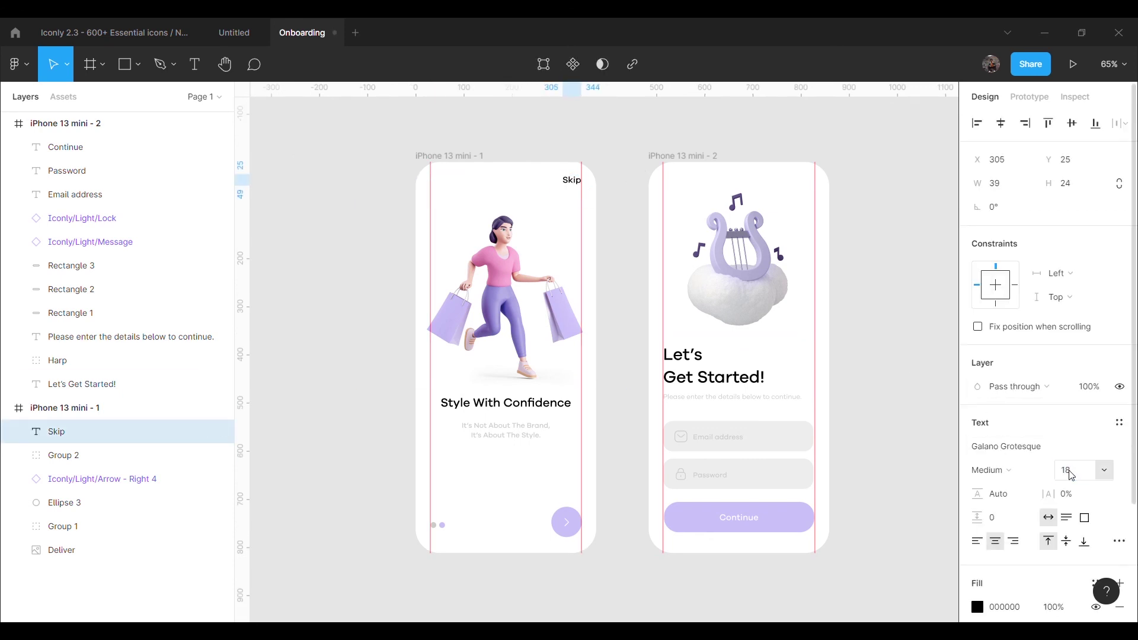
pyautogui.press('Left')
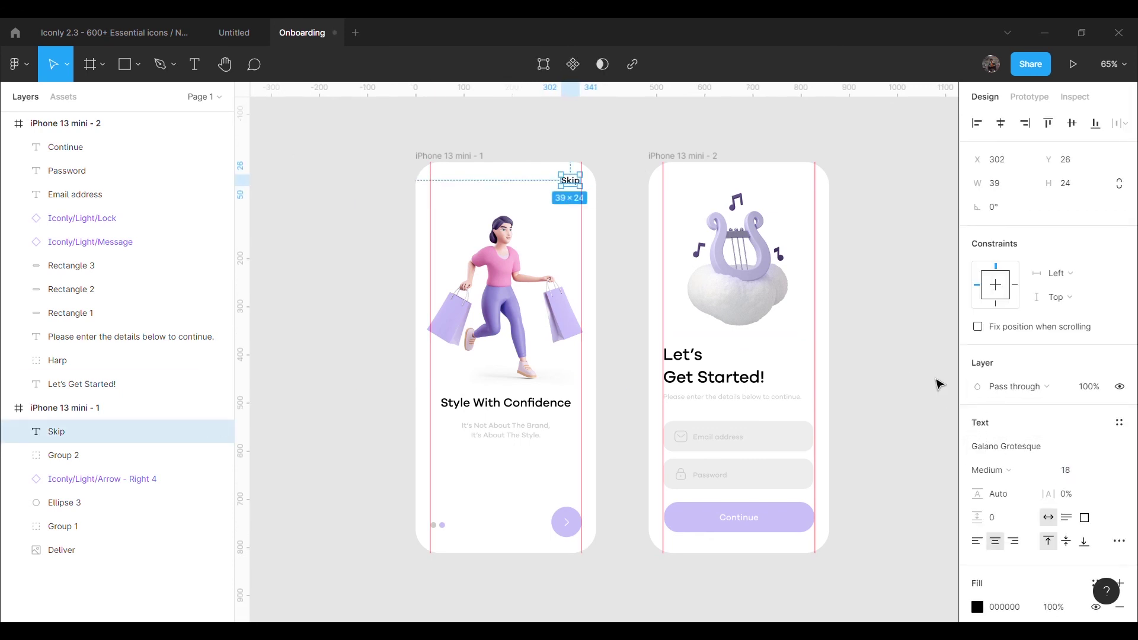
pyautogui.click(932, 373)
# Step: Paste the Instagram post - 1 frame below the two iPhone screens and view it at 45% zoom
pyautogui.hscroll(3, 956, 394)
pyautogui.scroll(-1, 889, 403)
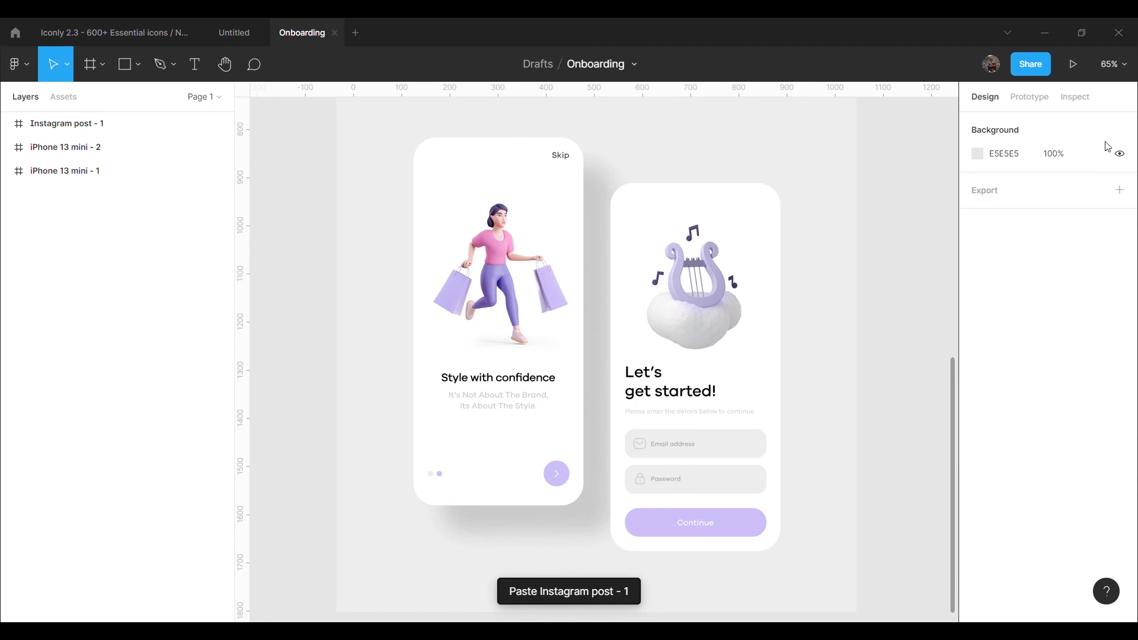
pyautogui.click(1112, 66)
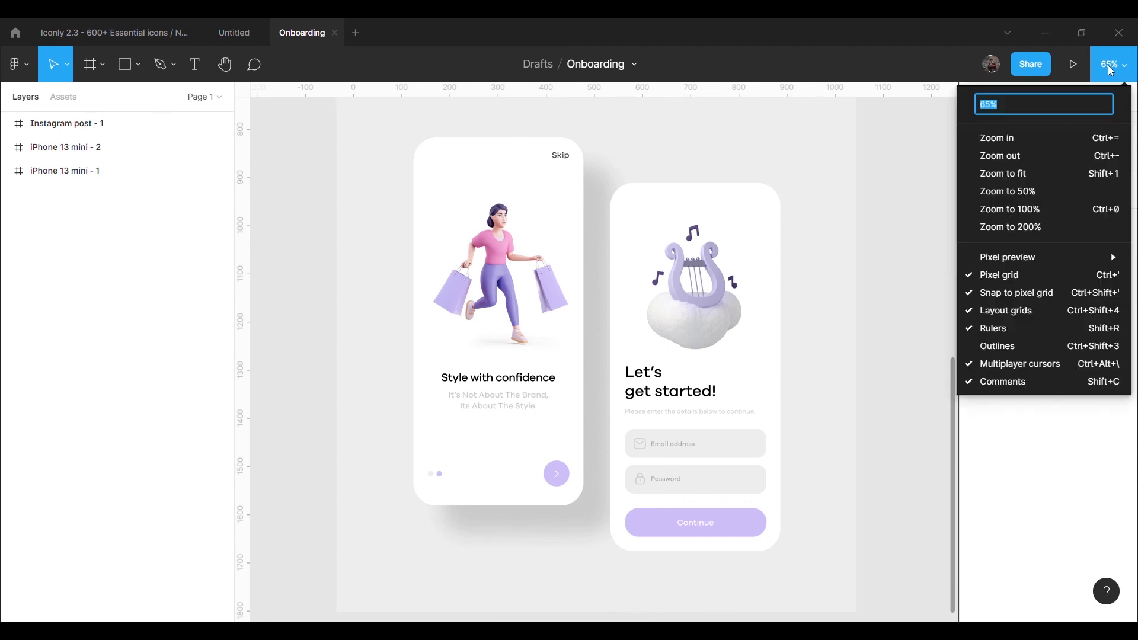
pyautogui.write('45')
pyautogui.press('Return')
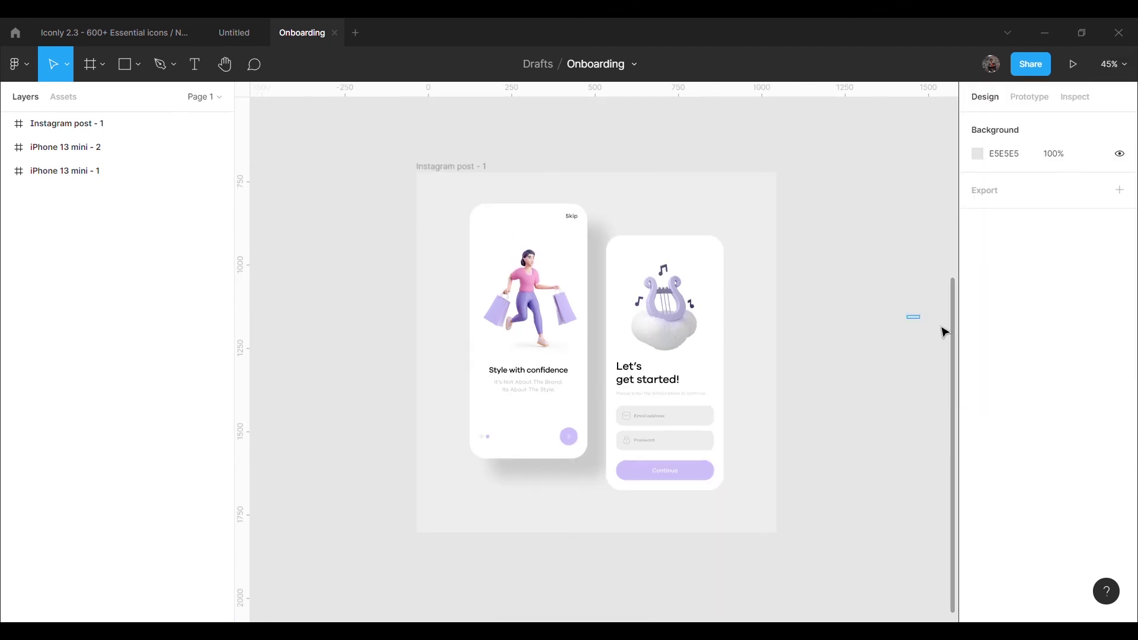
pyautogui.hscroll(2, 739, 325)
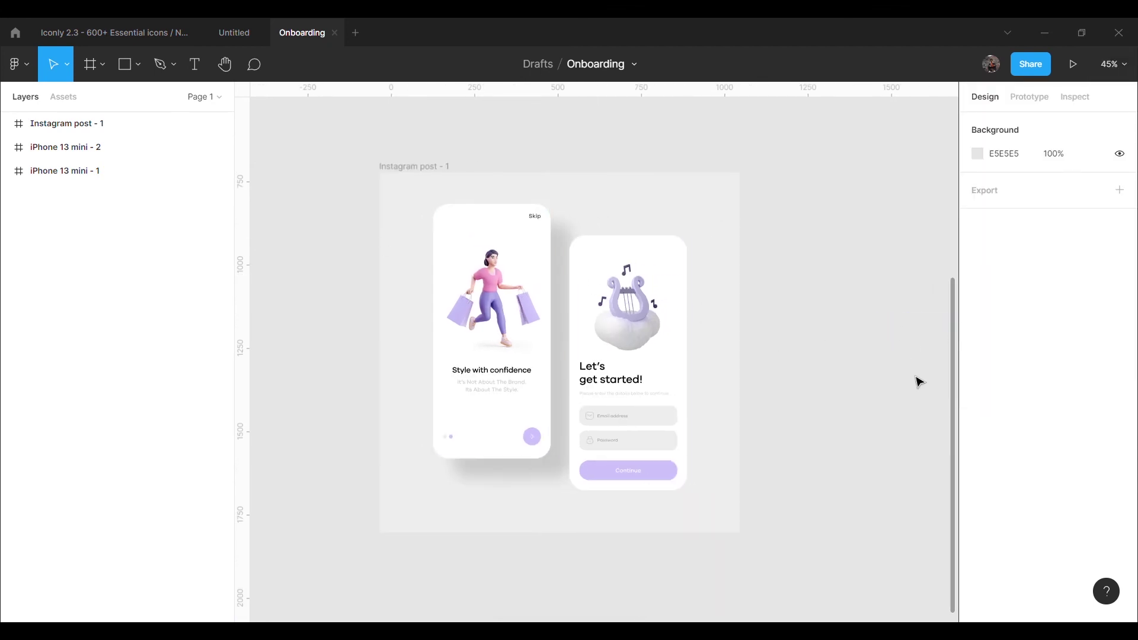